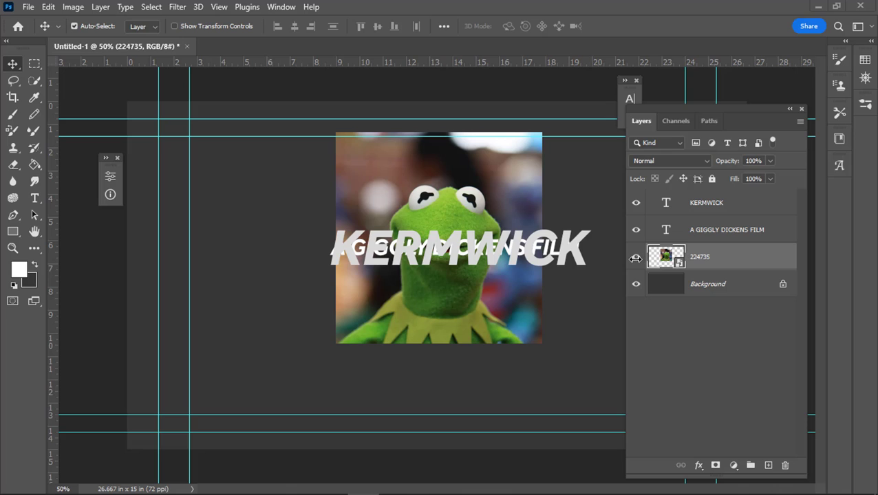
Toggle the 224735, A GIGGLY DICKENS FILM and KERMWICK layers hidden and visible again
left_click(635, 257)
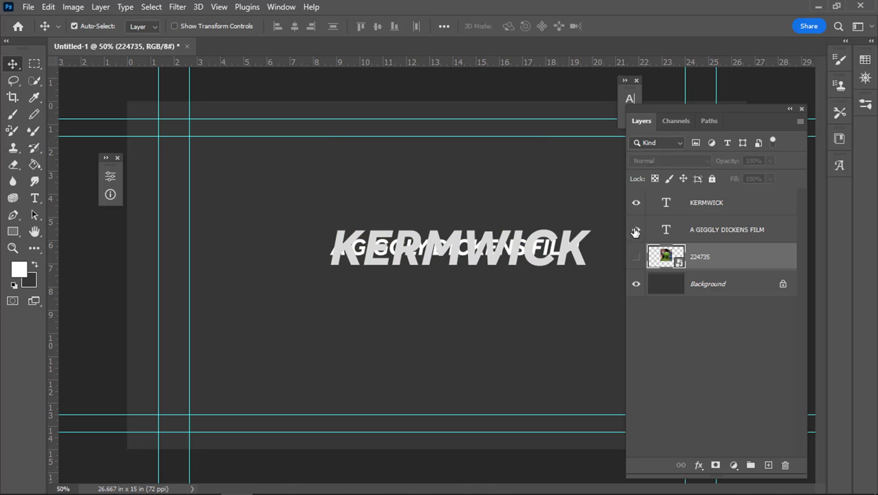
left_click(636, 229)
left_click(636, 230)
left_click(635, 203)
left_click(636, 231)
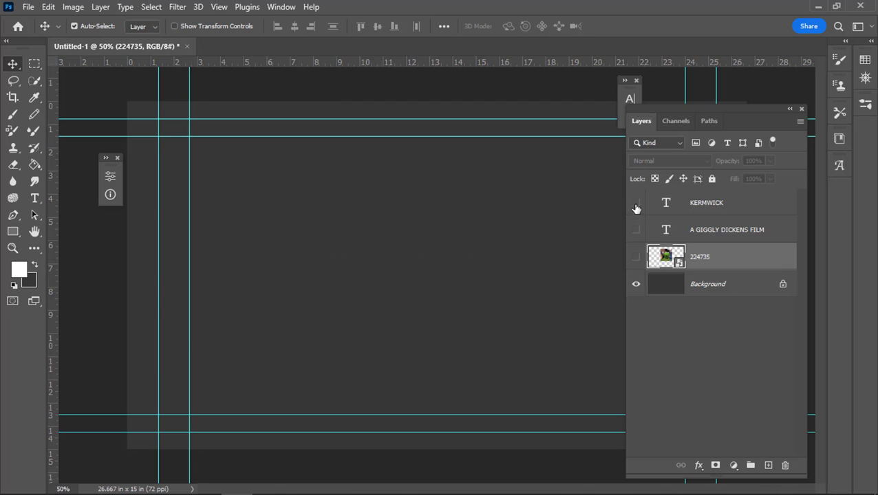
left_click(636, 203)
left_click(636, 232)
left_click(636, 258)
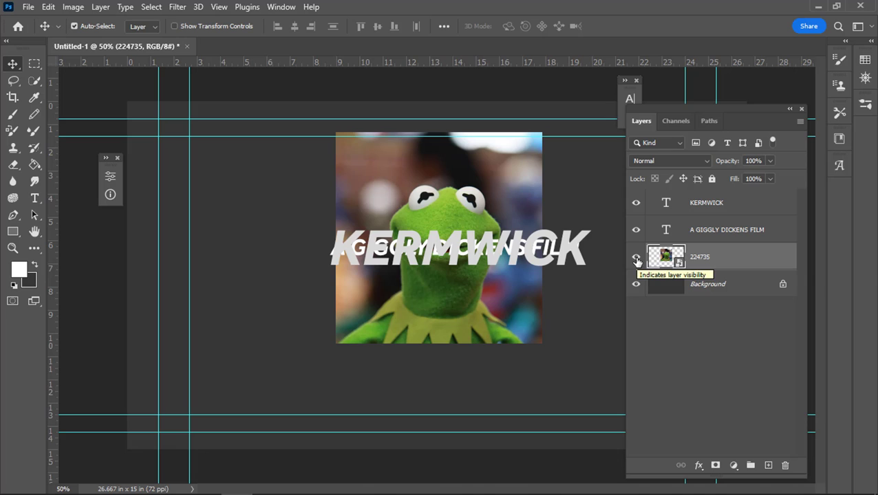
Hide the 224735 image layer and the A GIGGLY DICKENS FILM text layer, leaving the KERMWICK title shown
left_click(636, 260)
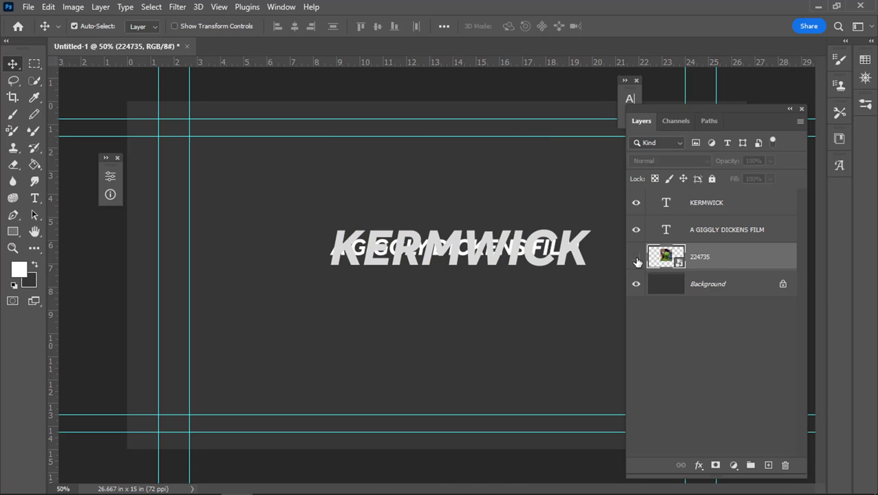
right_click(636, 257)
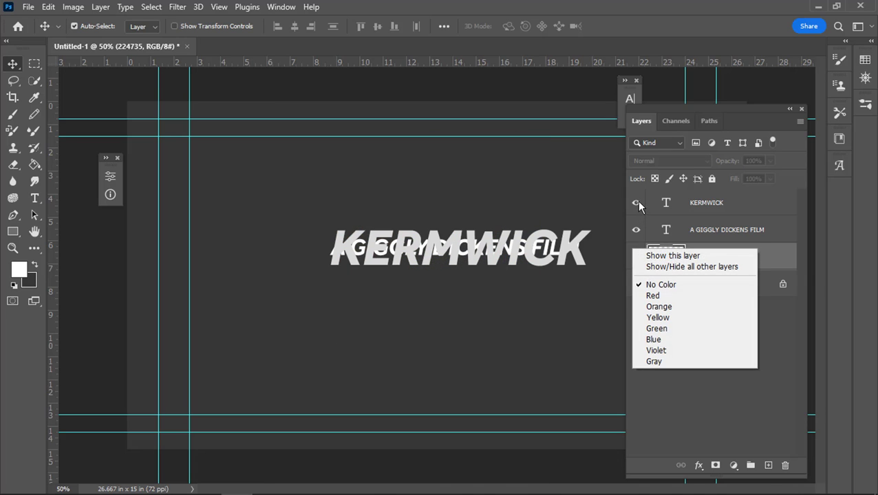
left_click(677, 208)
left_click(637, 229)
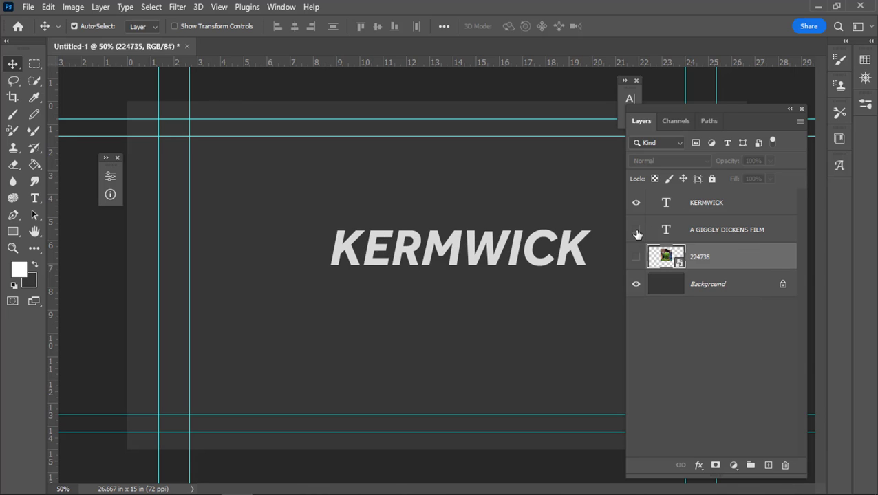
Move the KERMWICK title slightly down and to the left on the canvas, and dock the floating Layers panel
left_click_drag(532, 248, 520, 254)
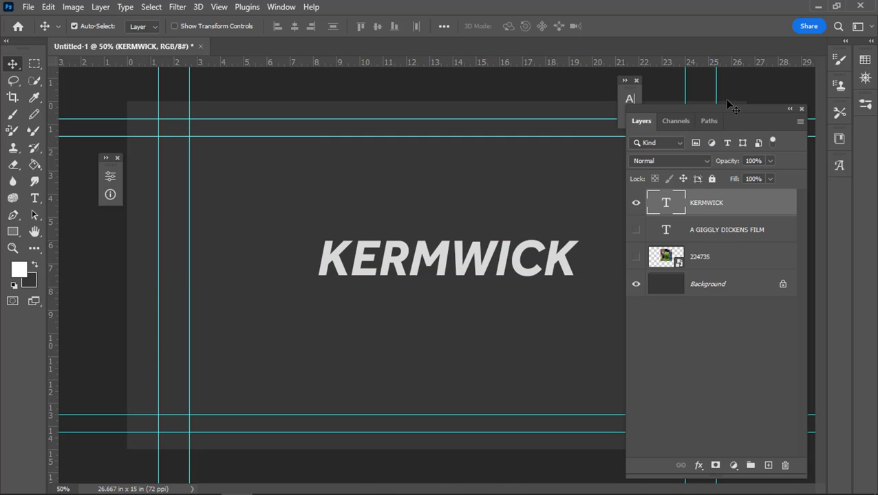
left_click_drag(739, 110, 820, 146)
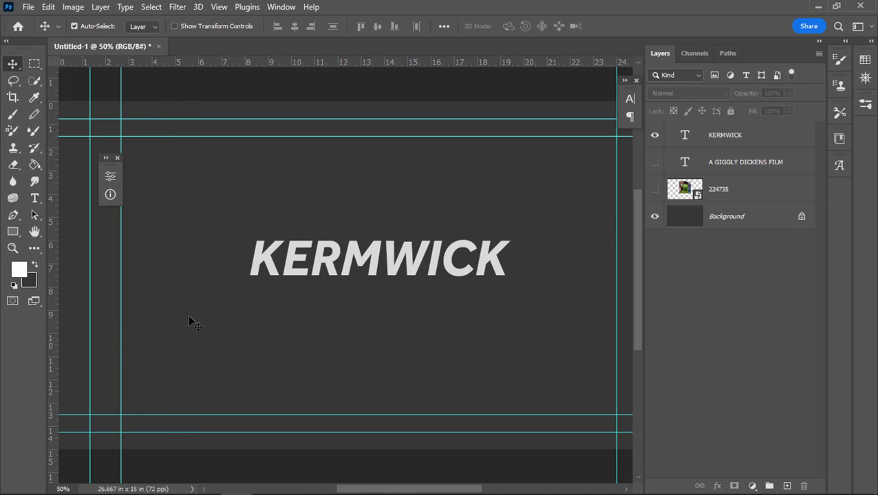
double_click(34, 232)
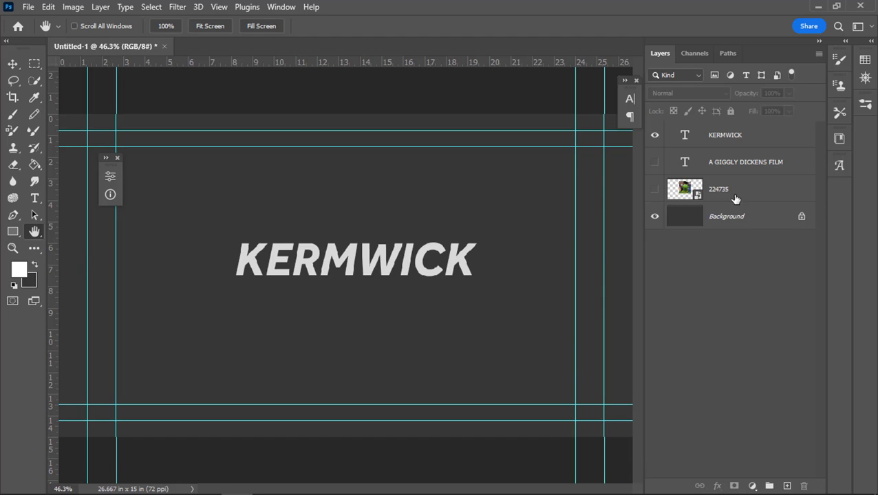
Add a Bevel & Emboss effect to the KERMWICK text layer, keeping the title visible beside the effect settings
left_click(722, 137)
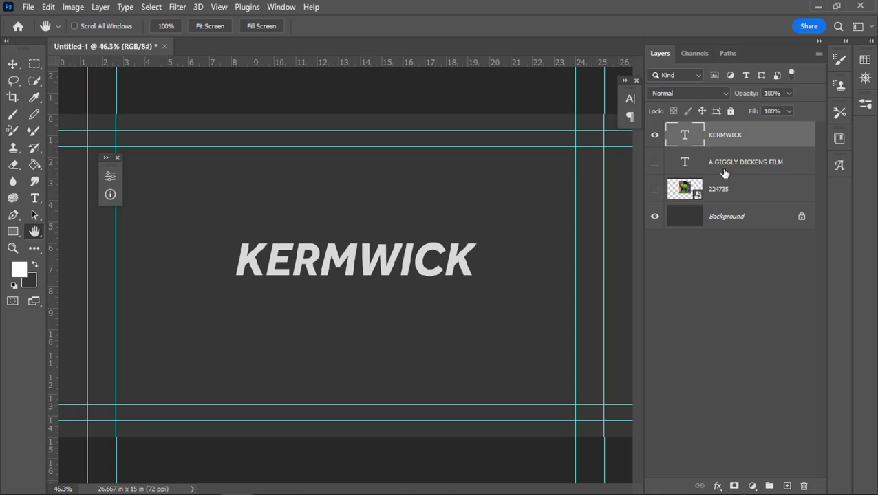
left_click(716, 486)
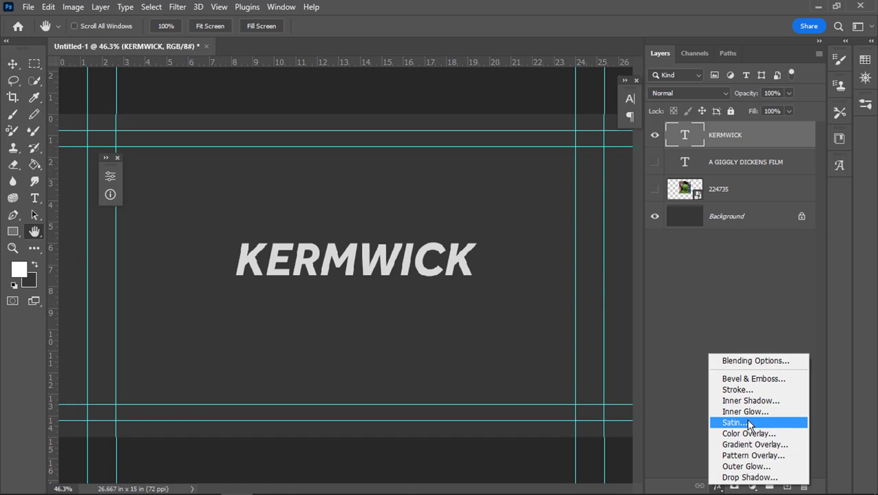
left_click(747, 379)
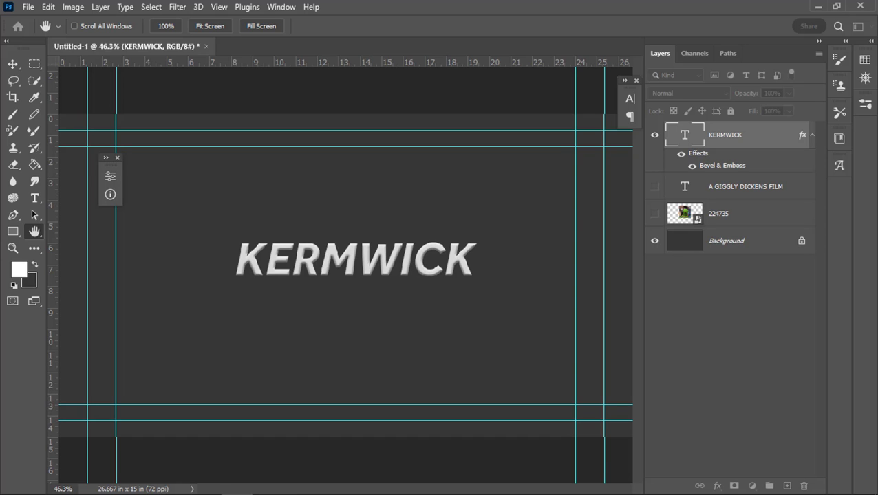
left_click_drag(0, 126, 693, 190)
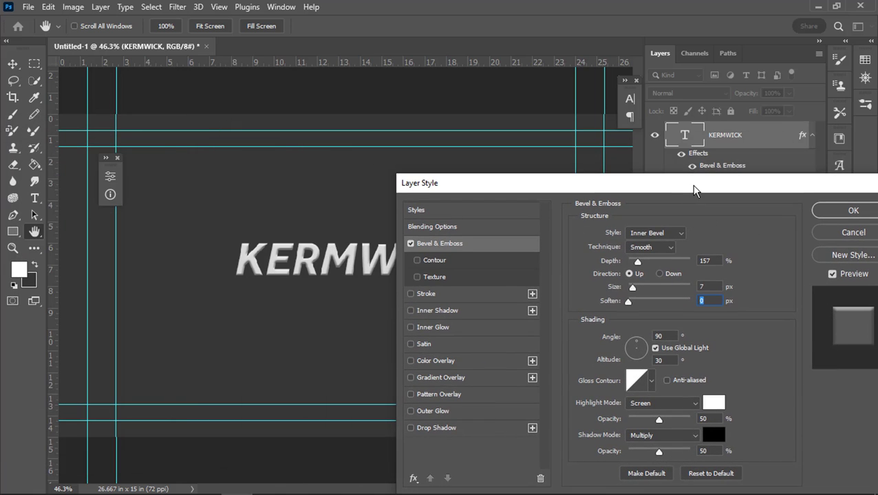
Try the Emboss and Outer Bevel styles for the KERMWICK title's bevel effect
left_click(677, 234)
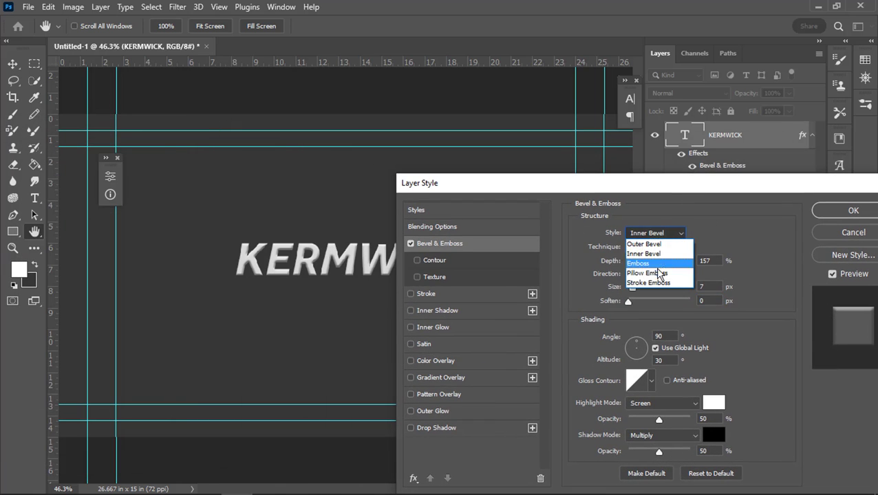
left_click(657, 259)
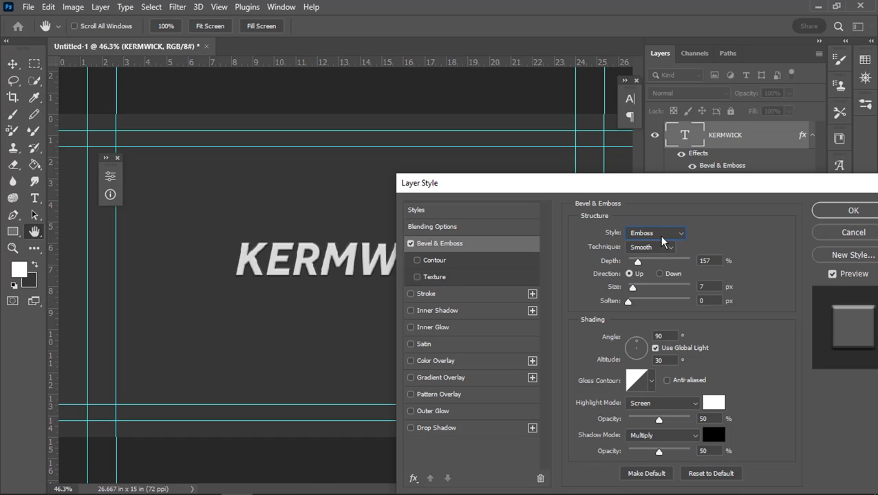
left_click(660, 237)
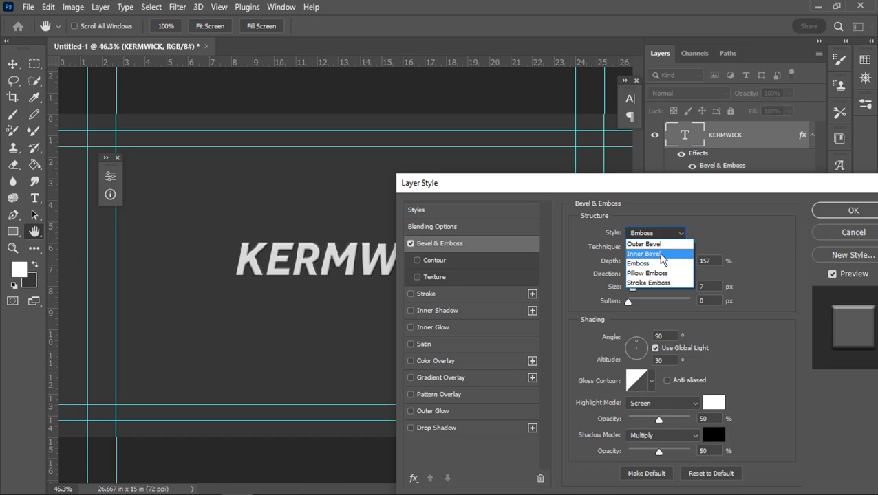
left_click(653, 245)
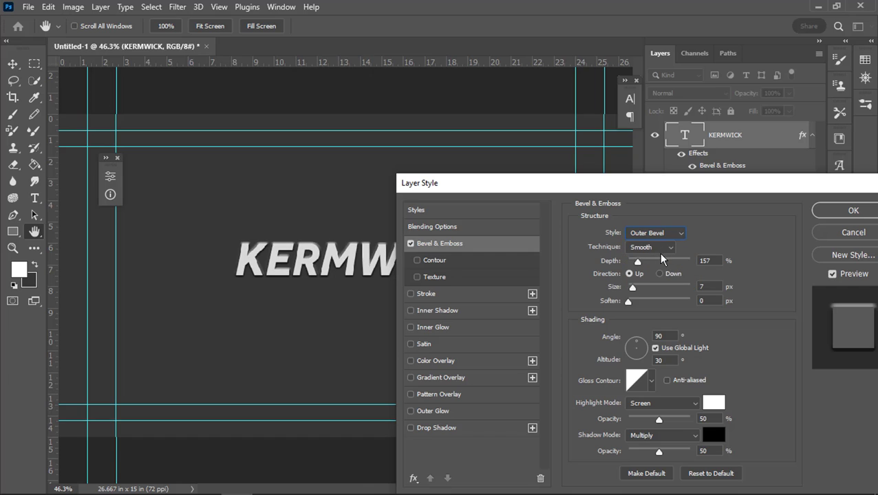
Set the bevel's technique to Chisel Soft and its style to Inner Bevel, and apply the effect to the KERMWICK title
left_click(650, 247)
left_click(650, 267)
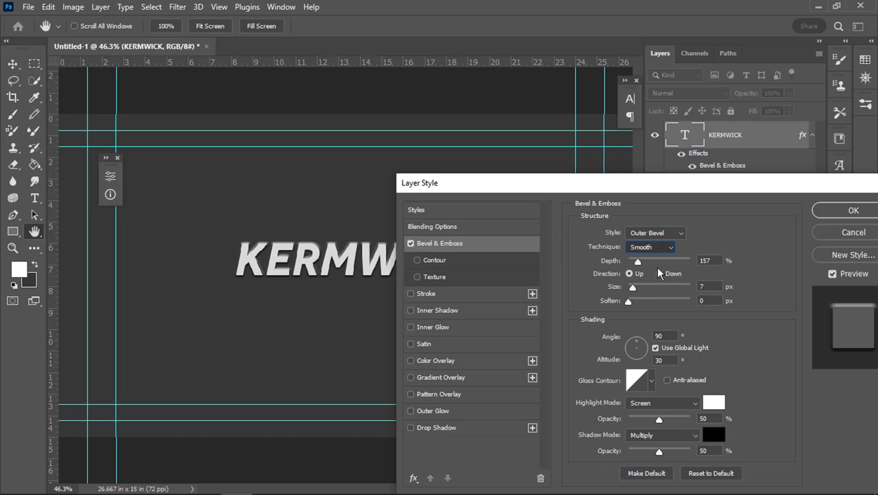
left_click(650, 247)
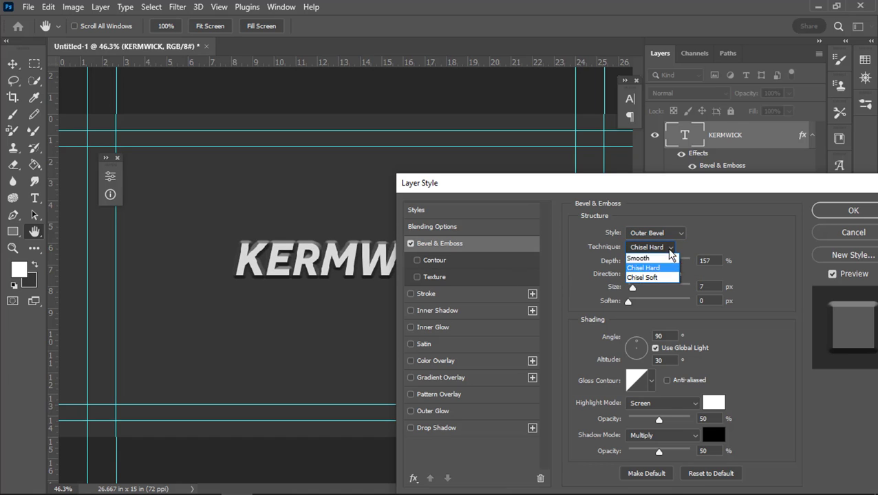
left_click(652, 278)
left_click(655, 233)
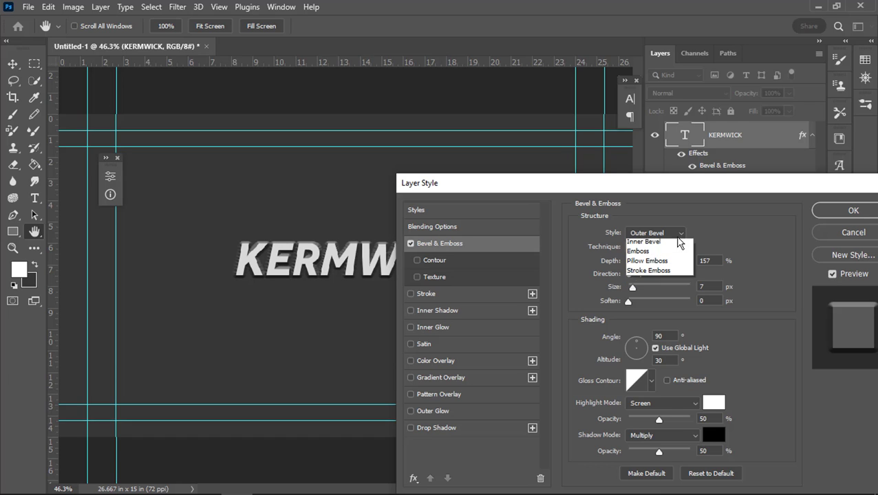
left_click(659, 255)
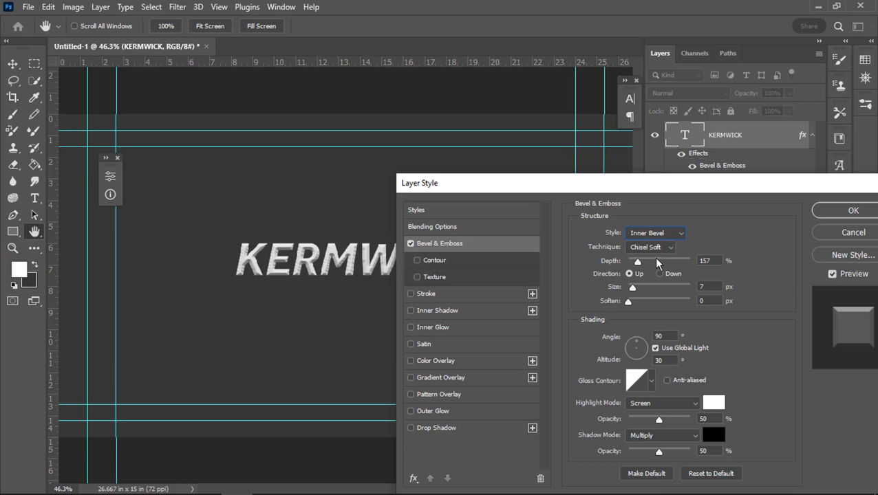
left_click(825, 216)
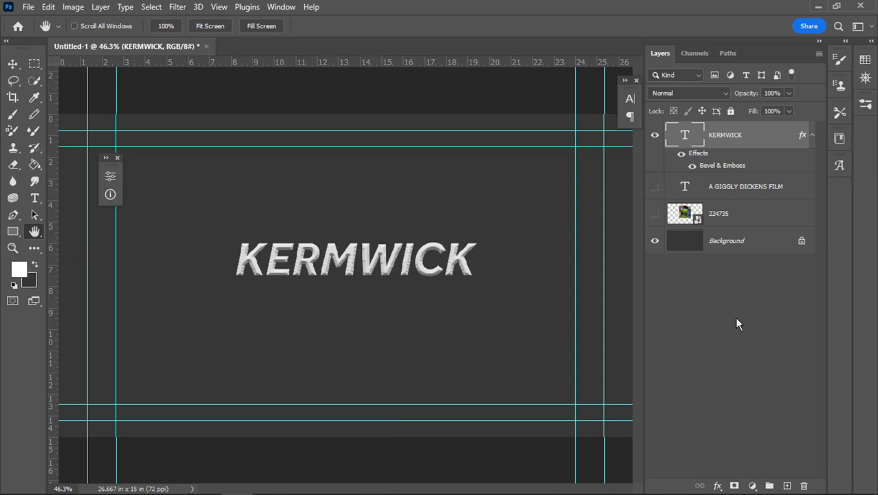
Try an Outer Glow on the KERMWICK title, turn it off, and apply a Drop Shadow instead
left_click(716, 486)
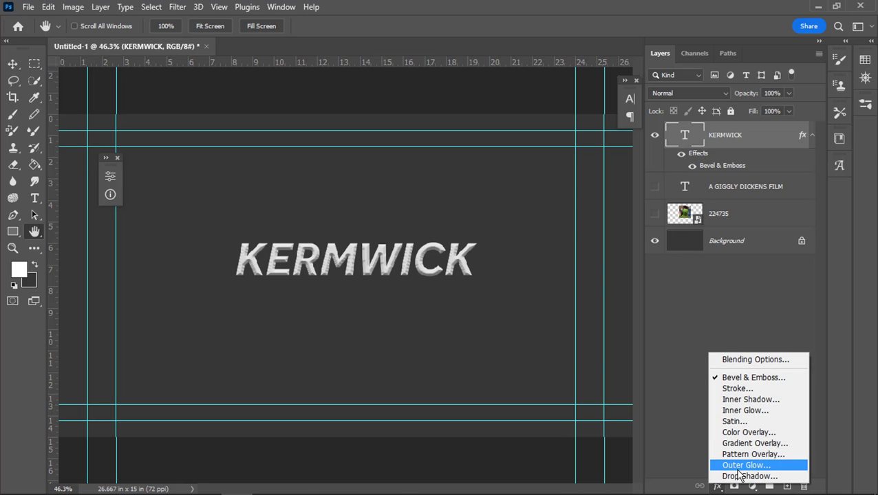
left_click(743, 465)
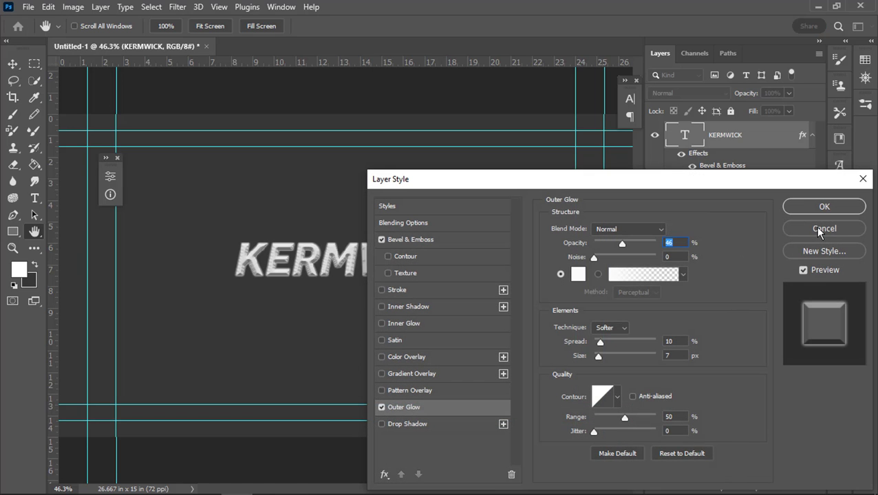
left_click(382, 410)
left_click(382, 424)
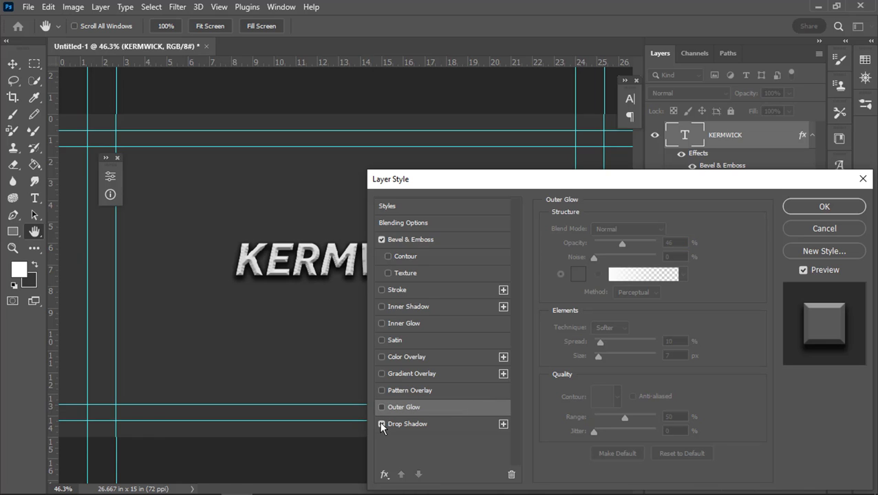
left_click(805, 207)
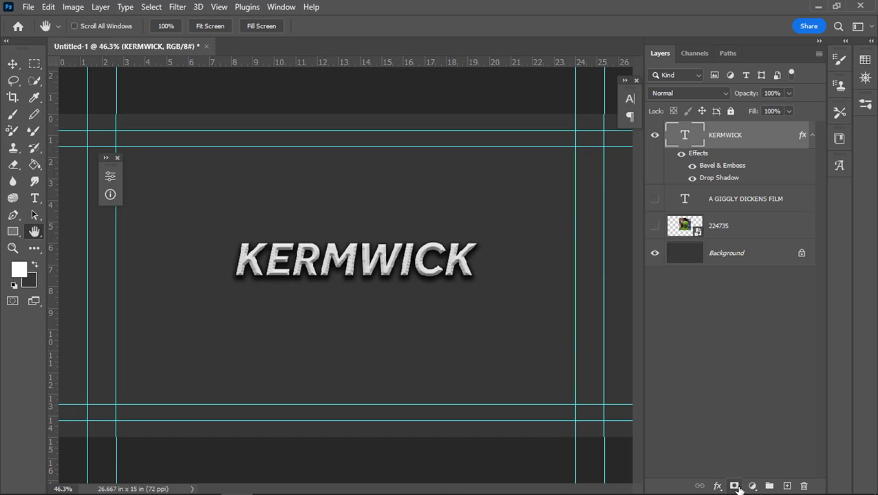
Create a new layer above the KERMWICK text and fill it with the Clouds filter using the default black and white colors
left_click(786, 486)
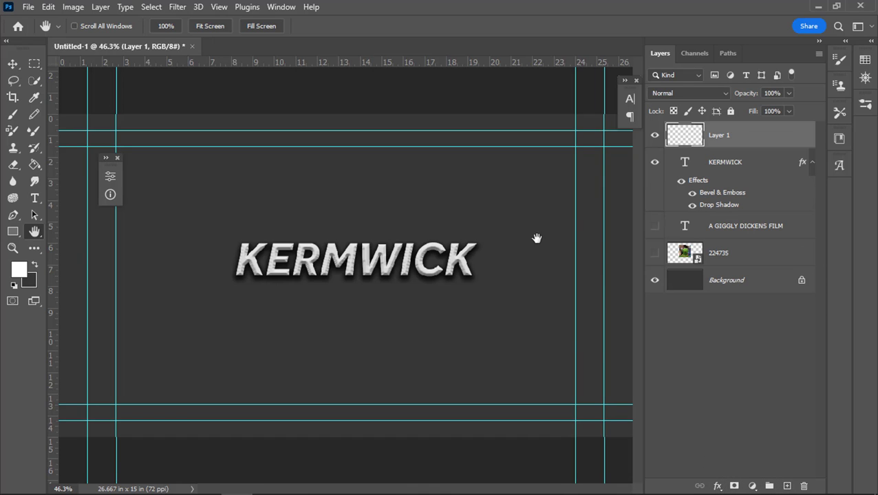
left_click(13, 284)
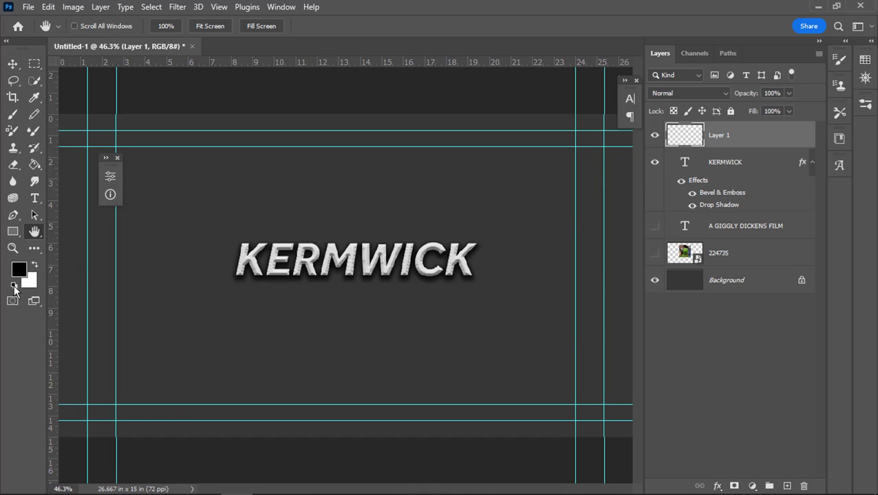
left_click(178, 8)
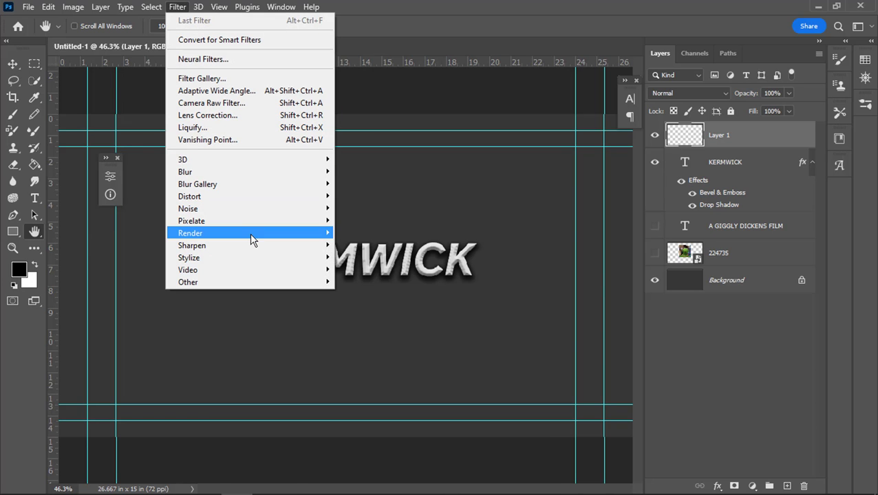
mouse_move(281, 232)
left_click(353, 276)
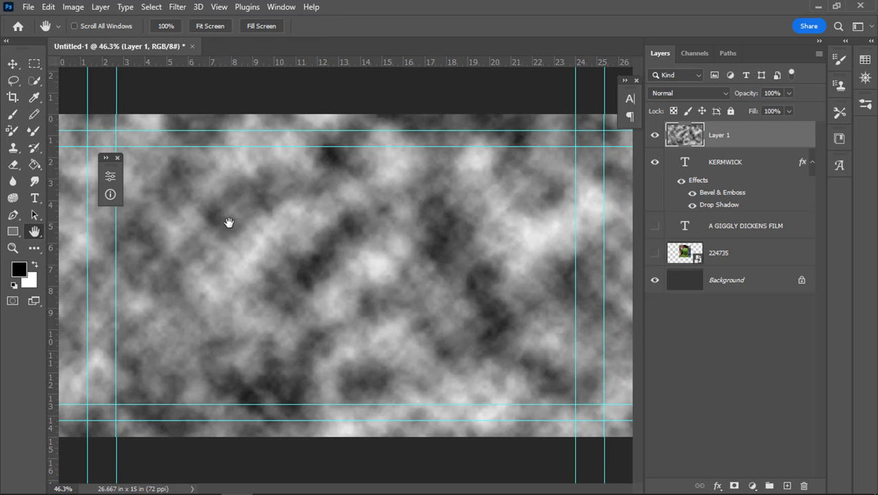
Add uniform, monochromatic noise of 30.46% to the clouds layer
left_click(176, 8)
mouse_move(256, 202)
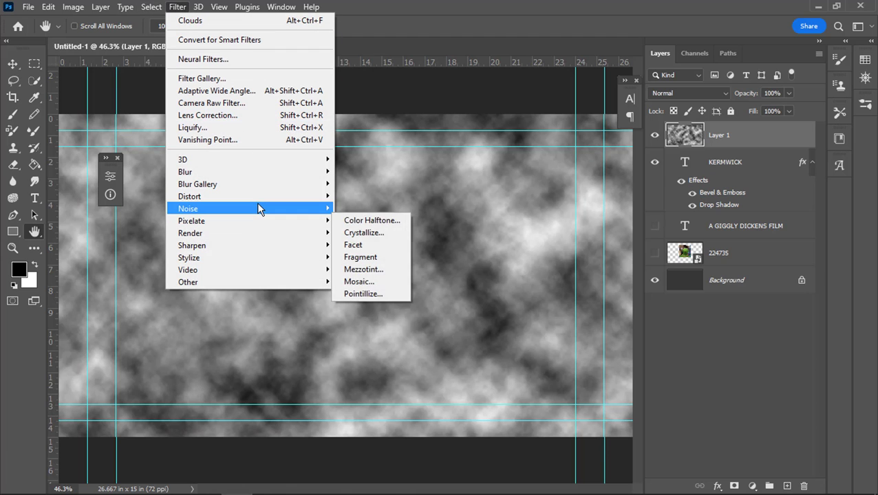
left_click(361, 208)
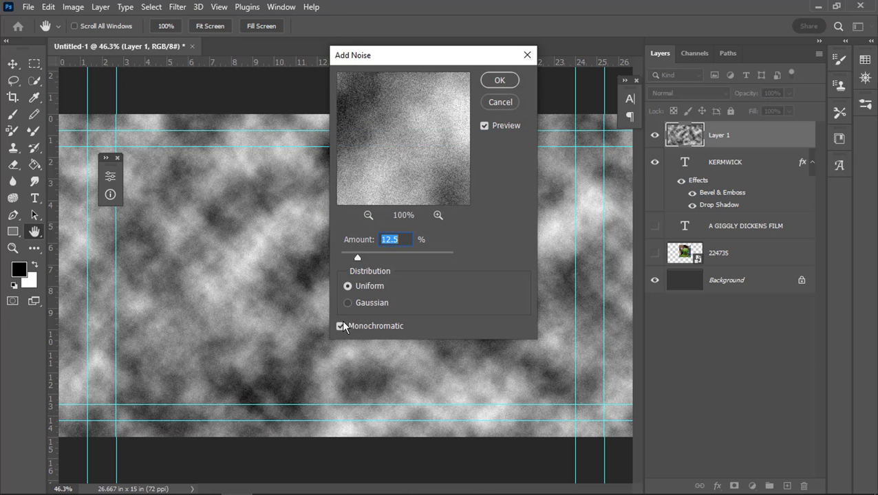
left_click_drag(356, 255, 377, 255)
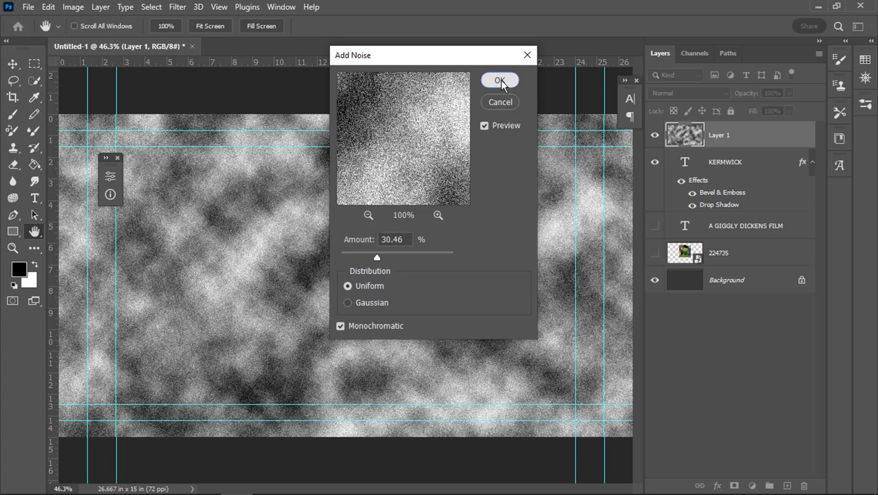
left_click(500, 81)
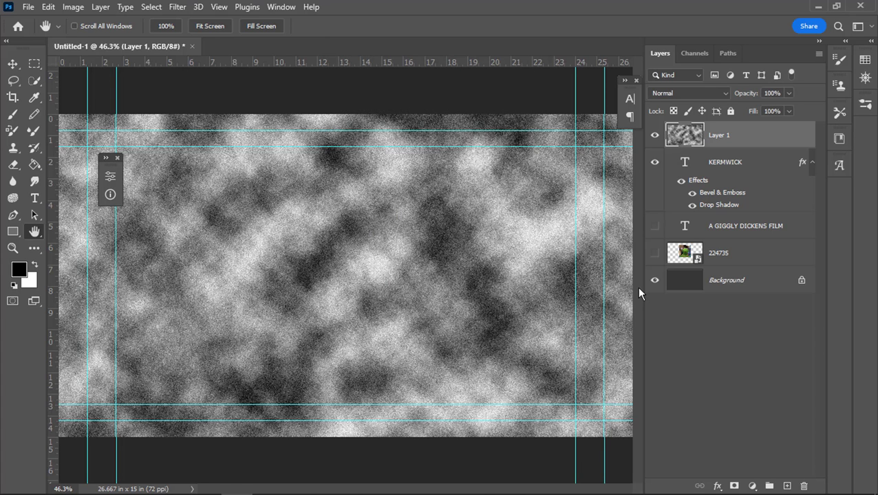
Hide the clouds layer and make the KERMWICK text layer active
left_click(723, 158)
left_click(654, 135)
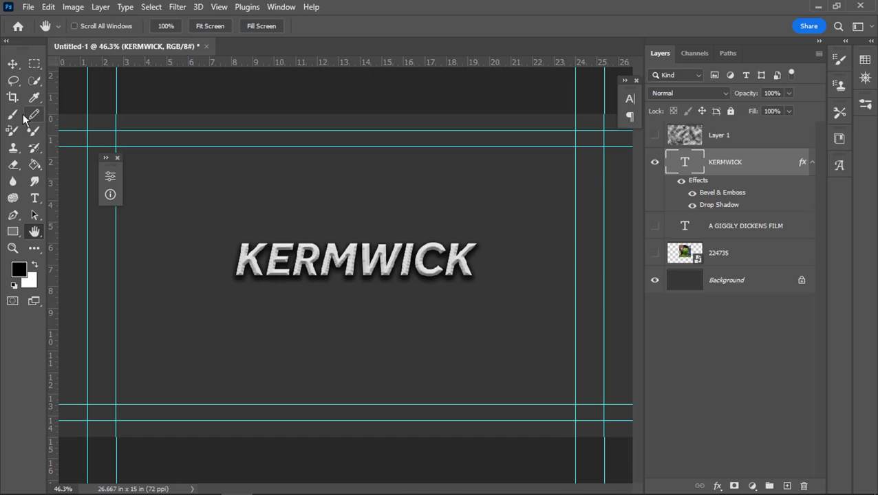
Select the empty area around the KERMWICK lettering with the Magic Wand tool
left_click(35, 81)
right_click(34, 82)
left_click(76, 95)
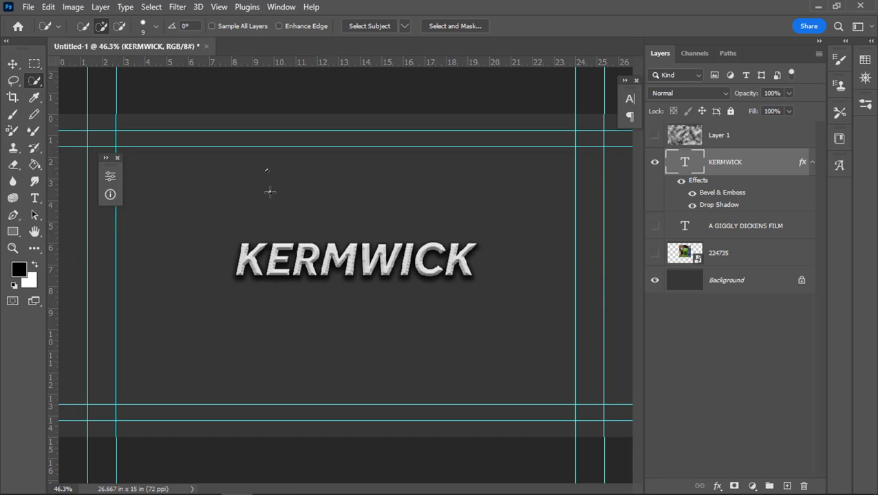
right_click(34, 83)
left_click(73, 95)
right_click(35, 82)
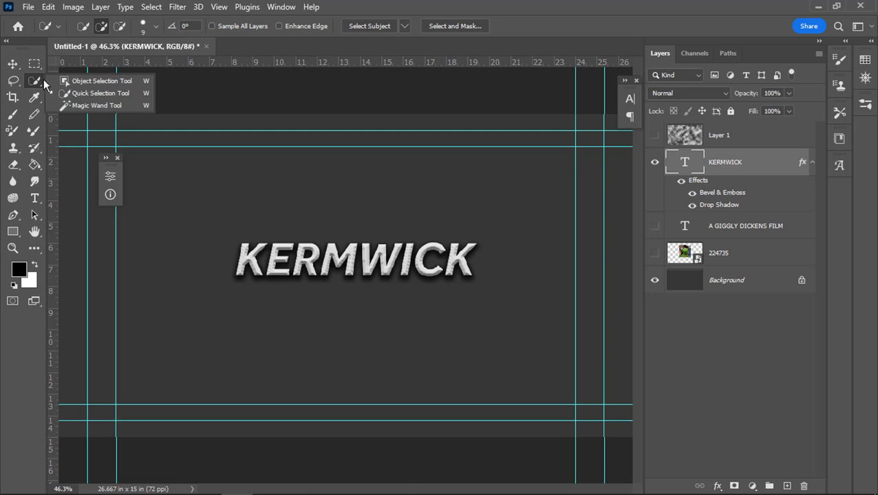
left_click(86, 107)
left_click(268, 200)
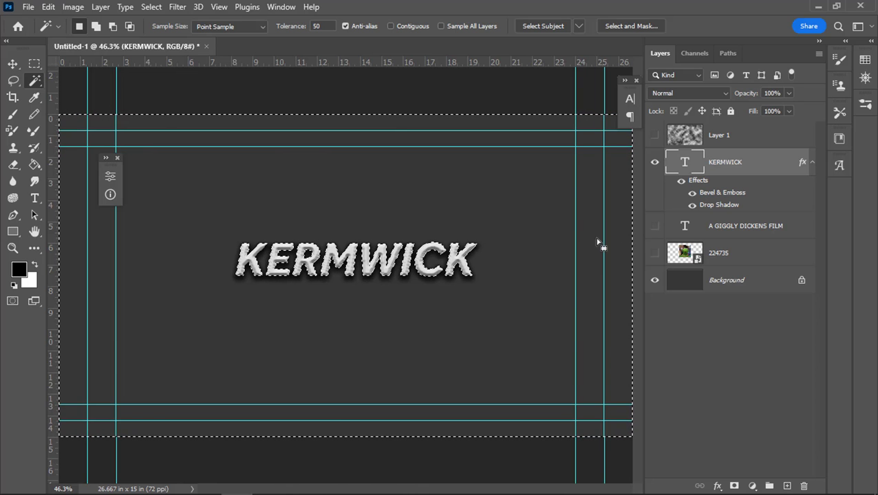
Show the clouds layer, duplicate it, and move the copy below the KERMWICK text layer
left_click(672, 139)
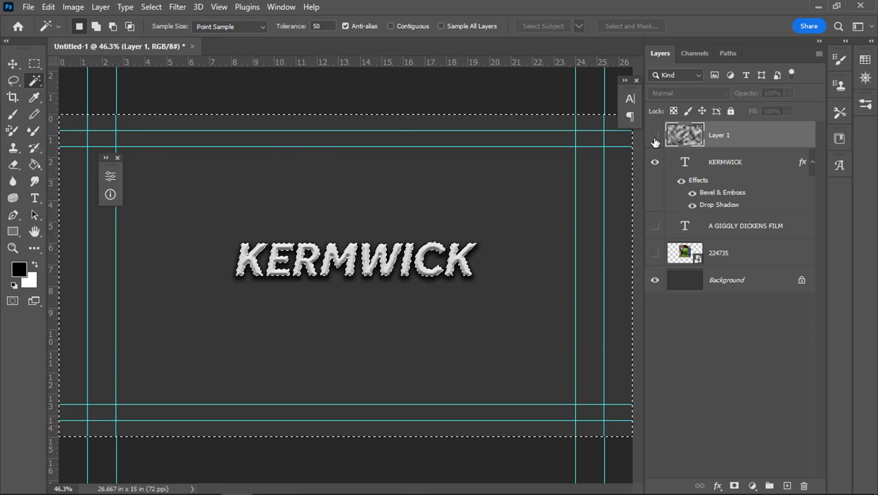
left_click(654, 142)
left_click_drag(689, 140, 785, 486)
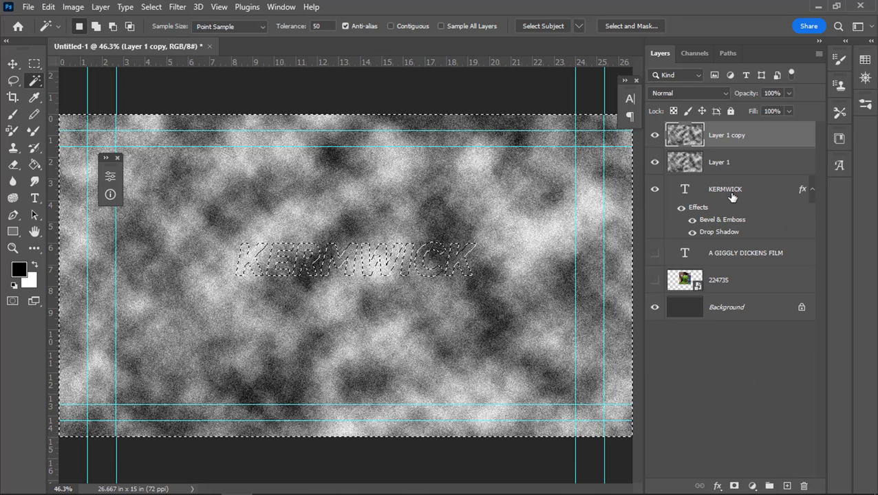
left_click_drag(724, 136, 729, 230)
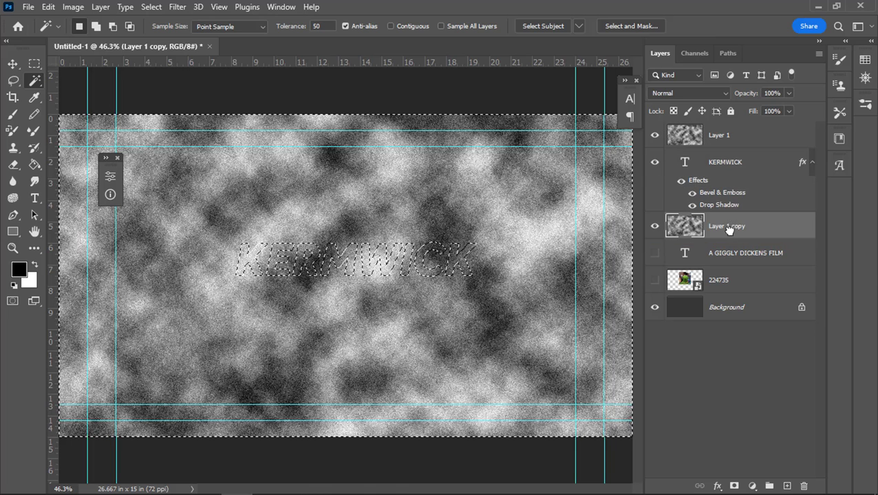
Try masking Layer 1 with the selection around the lettering, and revert to the history state before the mask
left_click(680, 137)
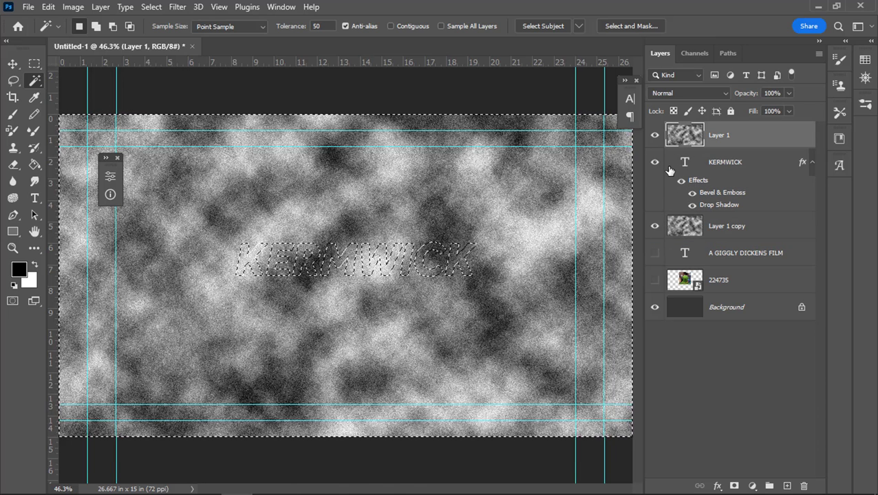
left_click(733, 487)
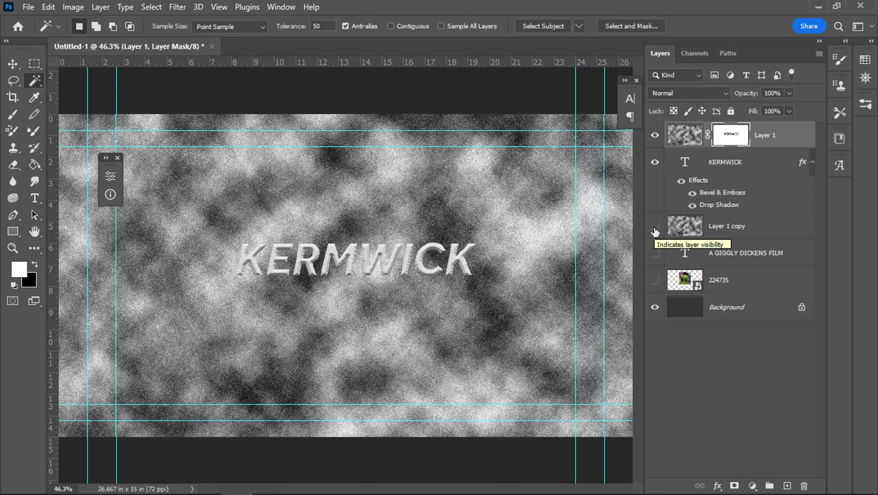
left_click(284, 9)
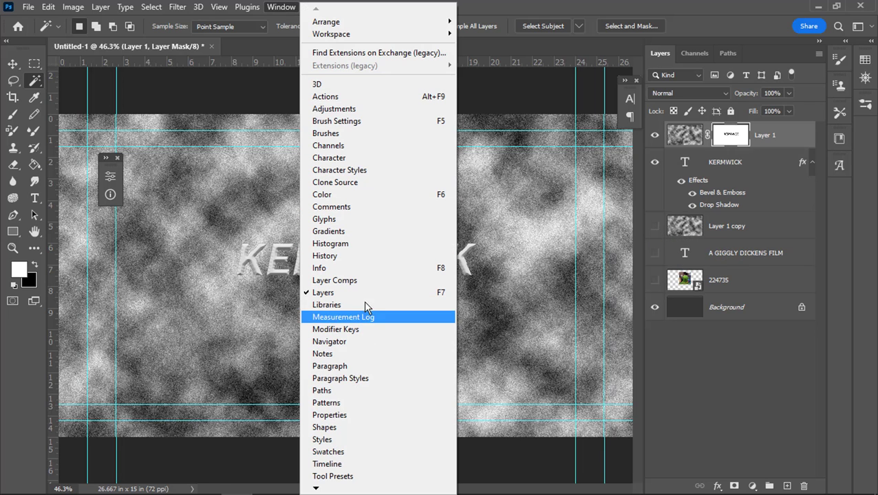
left_click(358, 256)
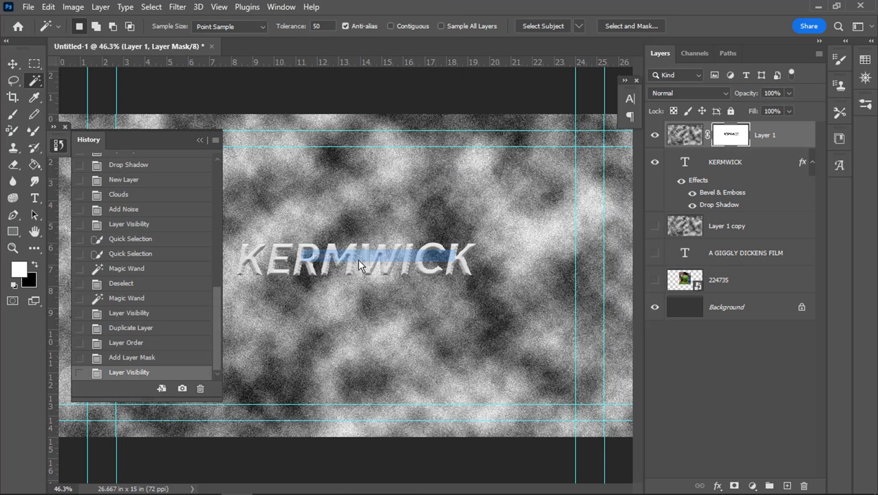
left_click(133, 361)
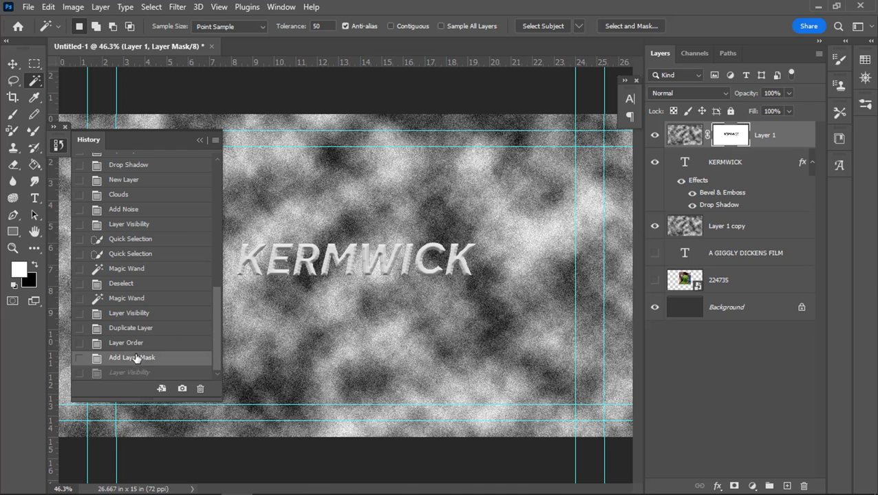
left_click(143, 344)
left_click_drag(150, 144, 222, 477)
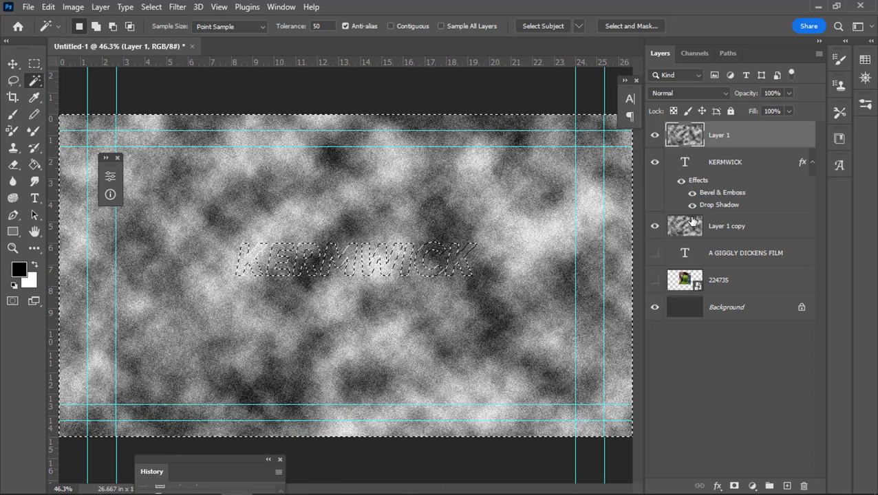
Hide Layer 1 copy and mask Layer 1 to the KERMWICK lettering using the inverted selection
left_click(657, 226)
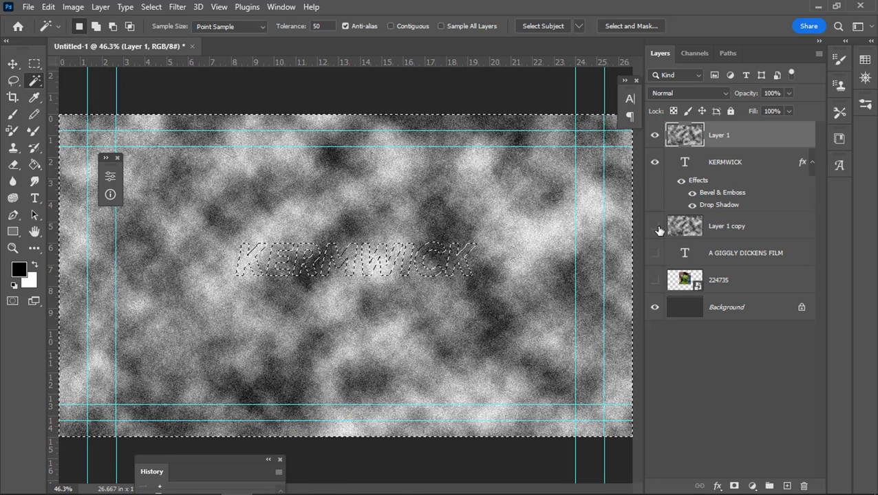
left_click(734, 486)
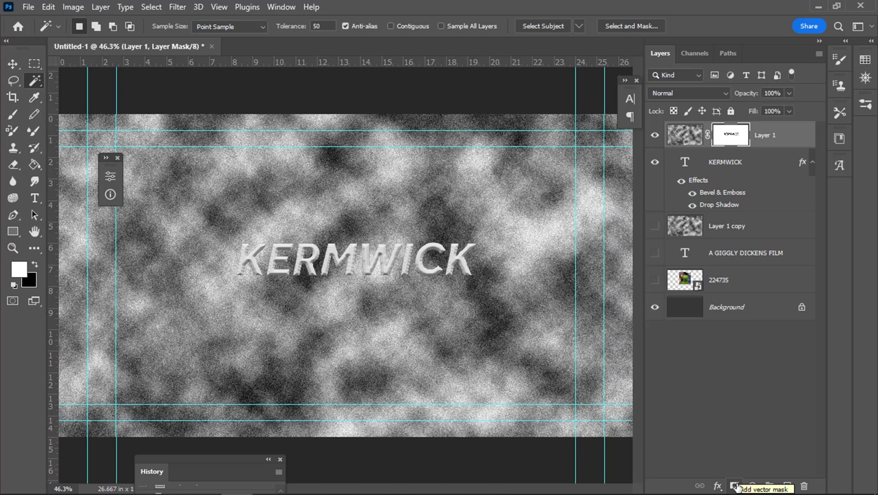
key("ctrl+z")
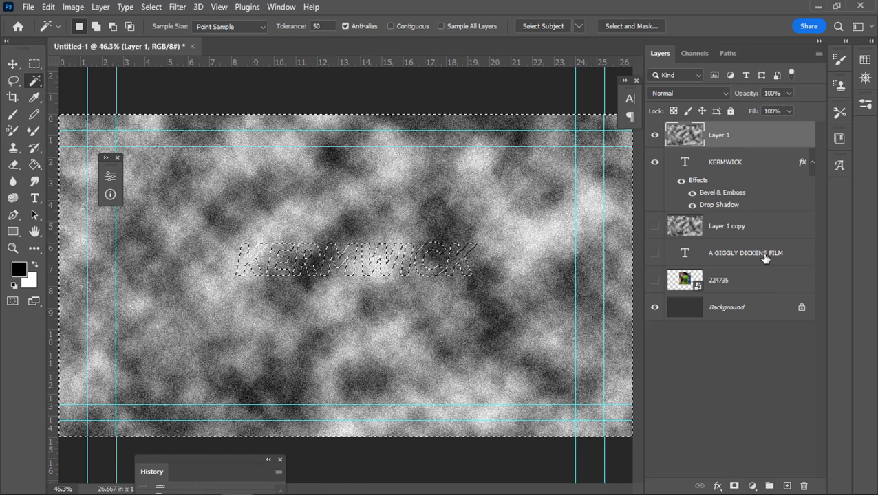
left_click(151, 6)
left_click(165, 57)
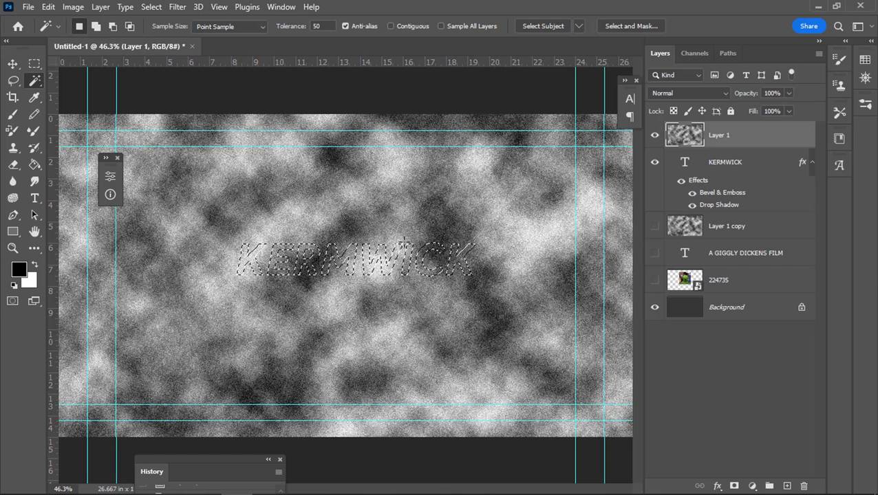
left_click(733, 486)
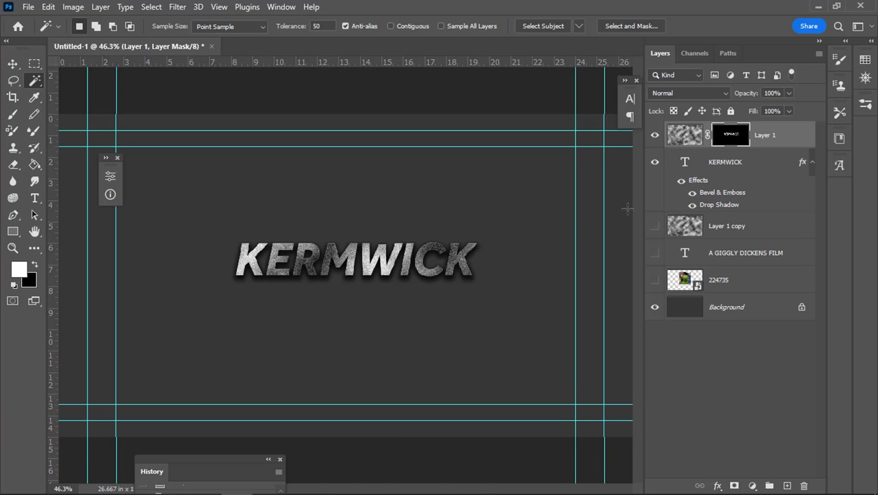
Set Layer 1's opacity to 49% and its blend mode to Difference after trying Multiply
left_click(724, 93)
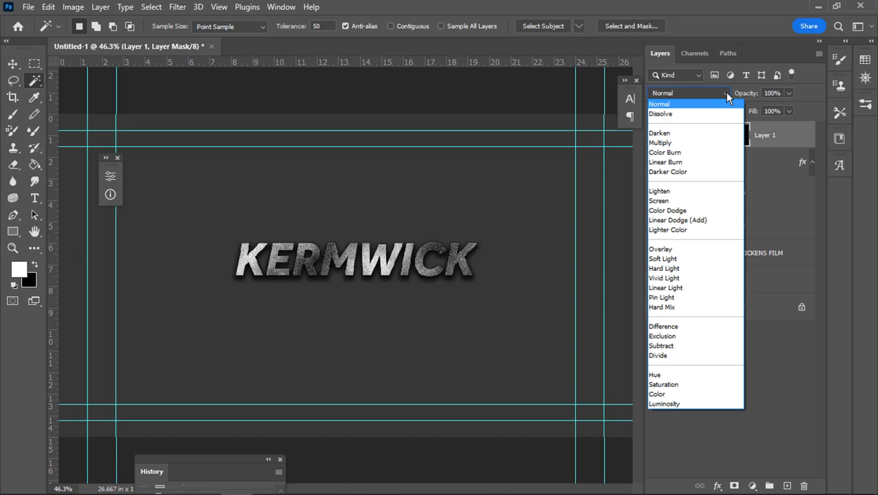
left_click(679, 143)
left_click(789, 93)
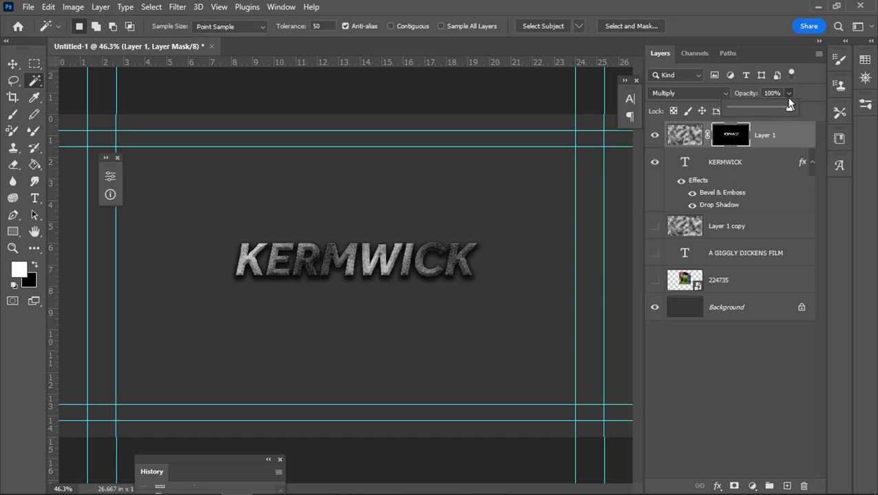
left_click_drag(788, 110, 759, 110)
left_click(709, 93)
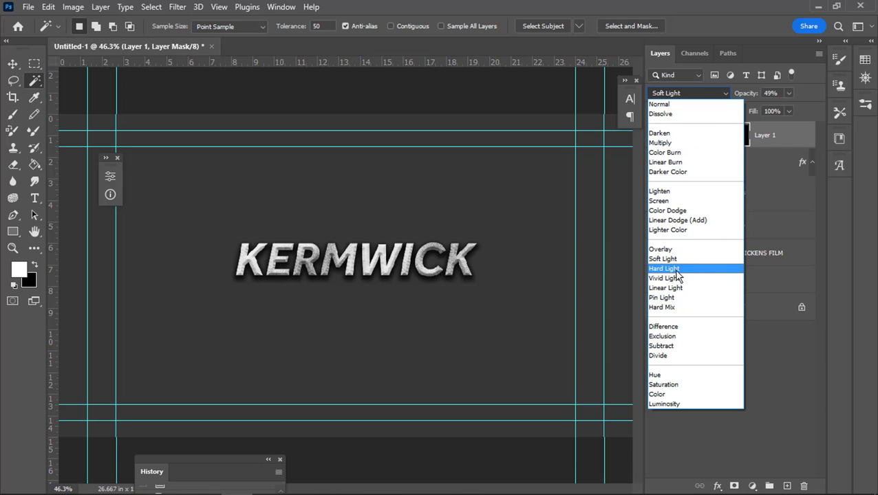
left_click(677, 327)
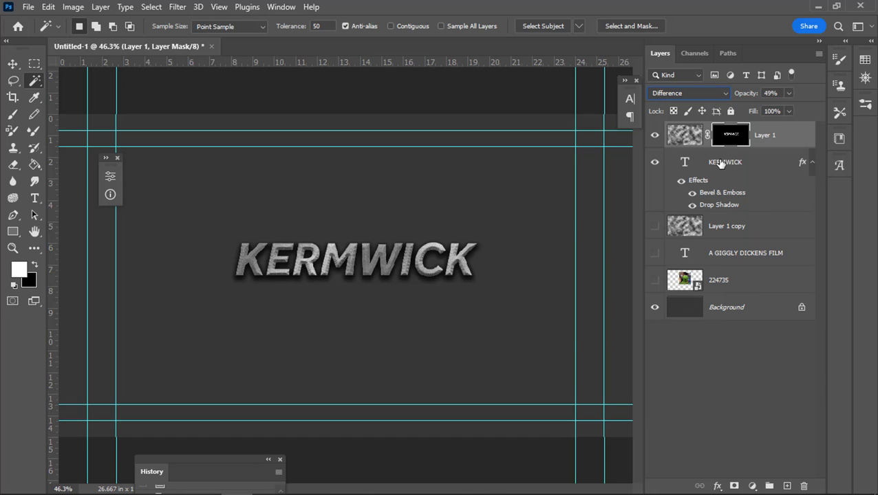
Show the A GIGGLY DICKENS FILM text layer and hide the KERMWICK text and its masked clouds layer
left_click(717, 256)
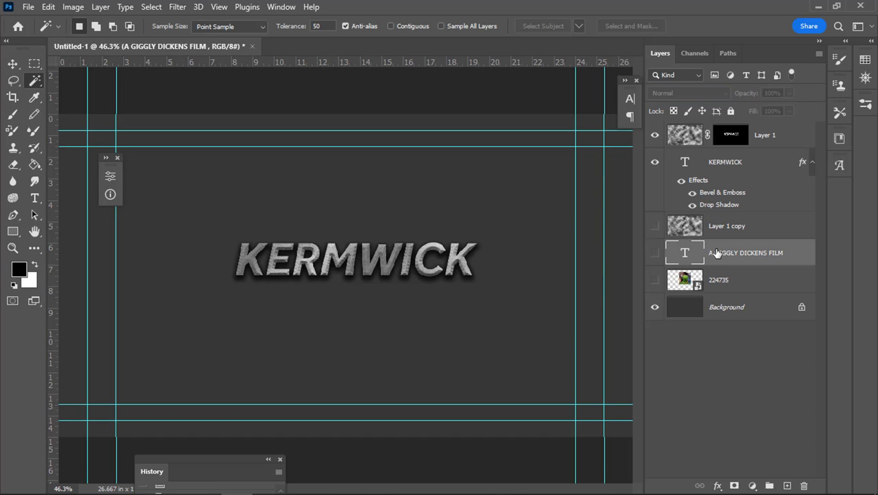
left_click(656, 254)
left_click(654, 164)
left_click(654, 136)
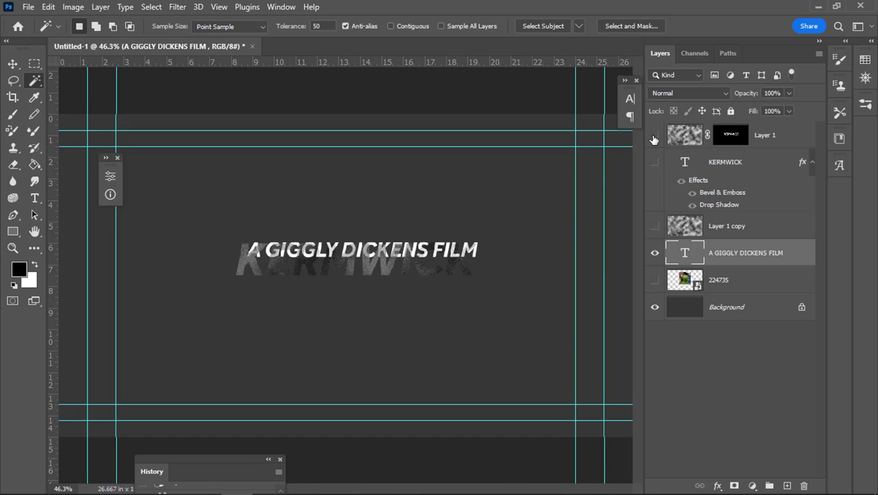
left_click(654, 137)
left_click(654, 162)
left_click(654, 136)
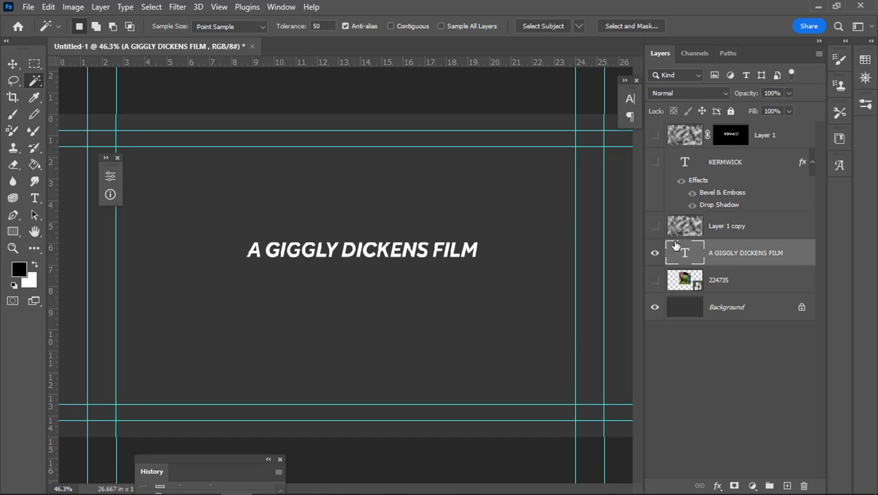
Select the area around the A GIGGLY DICKENS FILM text with the Magic Wand and invert the selection
right_click(34, 82)
left_click(80, 105)
left_click(350, 188)
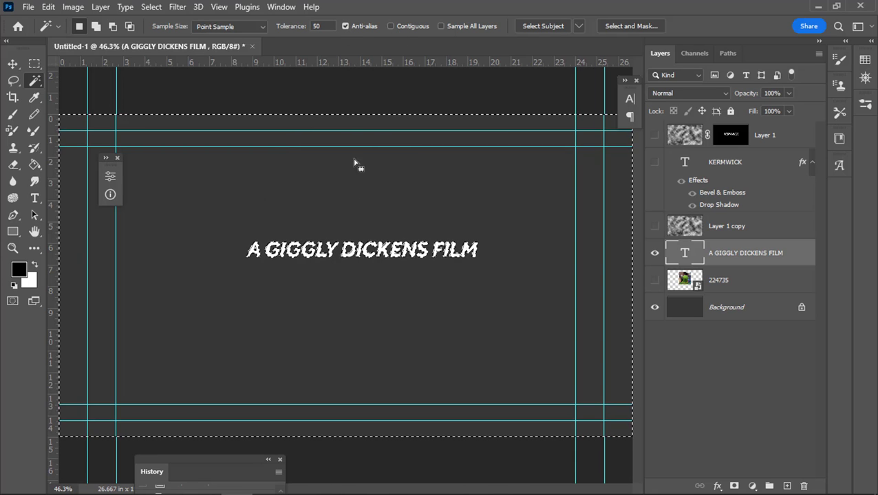
left_click(151, 7)
left_click(163, 58)
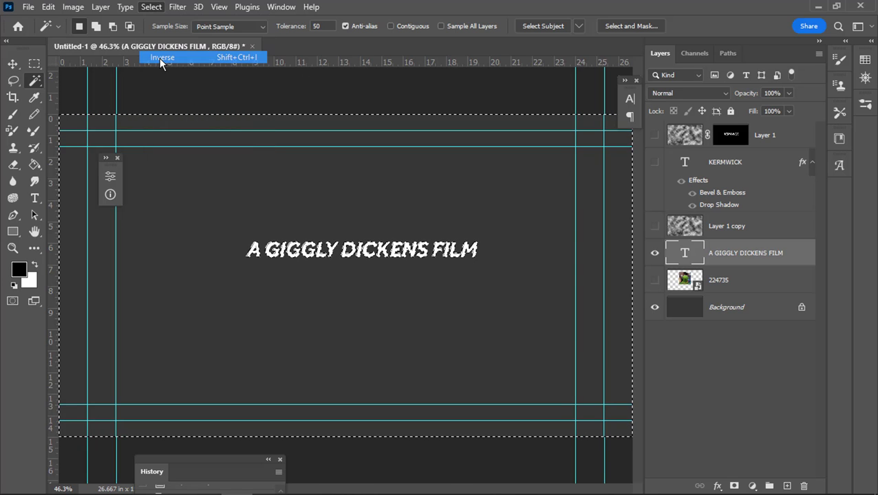
Show Layer 1 copy and mask it to the selected A GIGGLY DICKENS FILM lettering
left_click(654, 225)
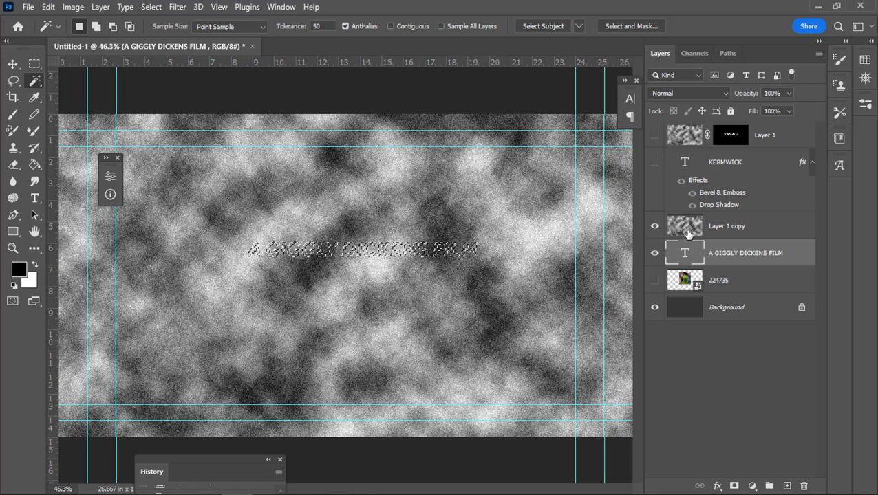
left_click(685, 231)
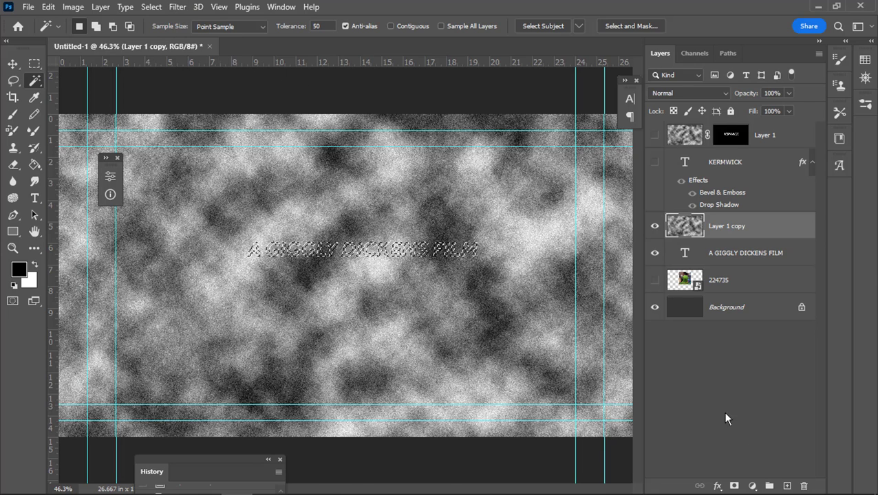
left_click(734, 485)
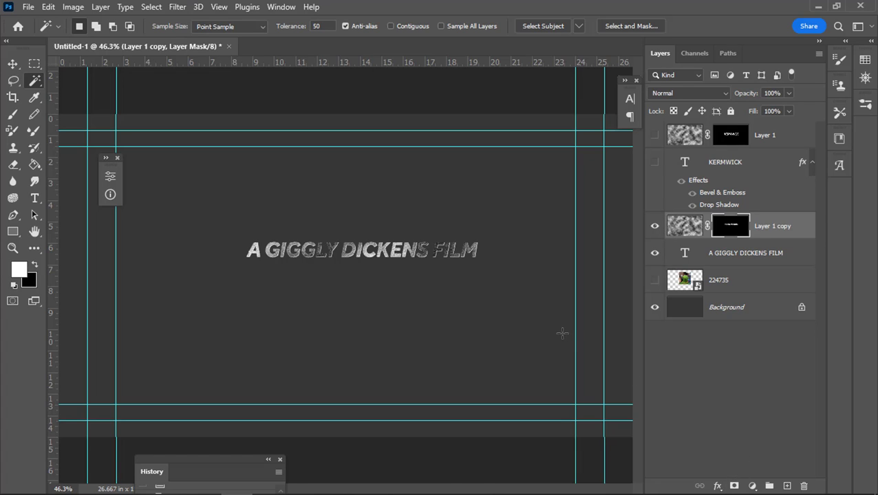
Copy the layer style of the KERMWICK text layer
left_click(725, 165)
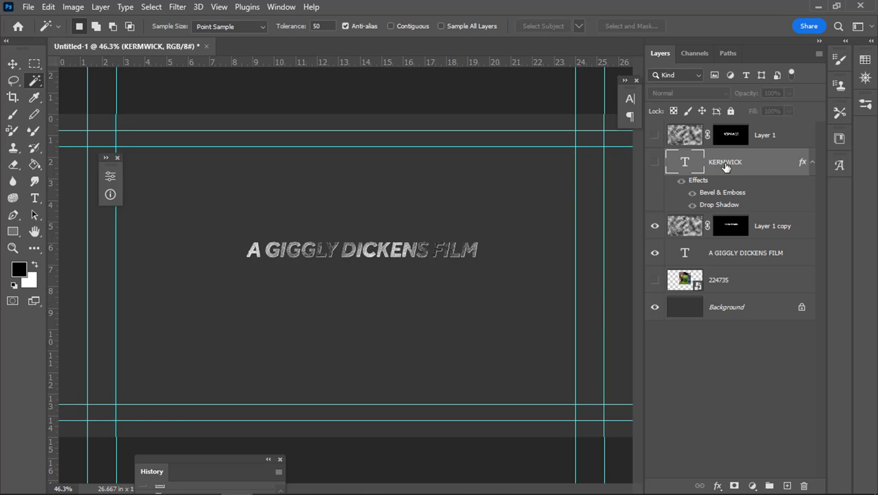
right_click(724, 165)
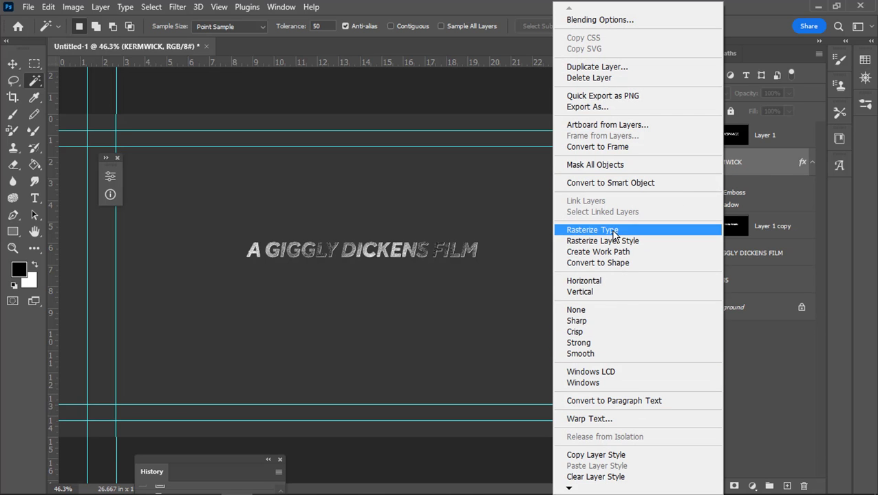
left_click(592, 455)
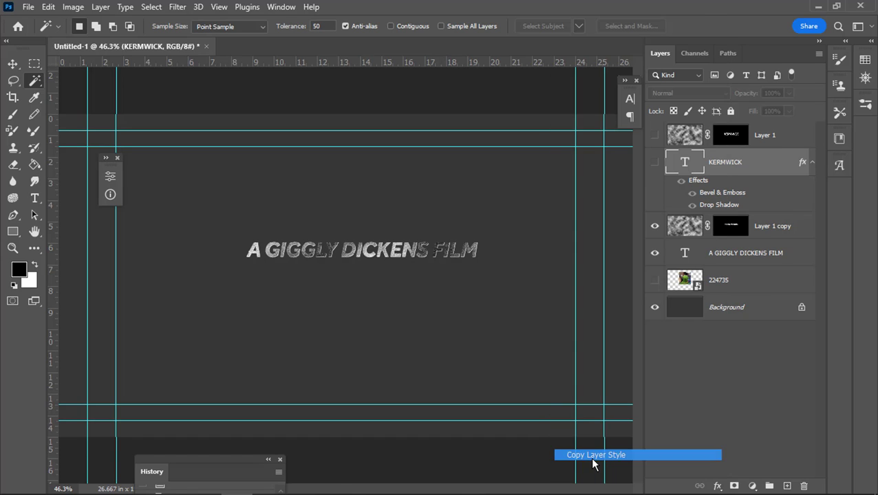
Try pasting the copied KERMWICK layer style onto the masked Layer 1 copy, and undo it
left_click(688, 232)
right_click(684, 229)
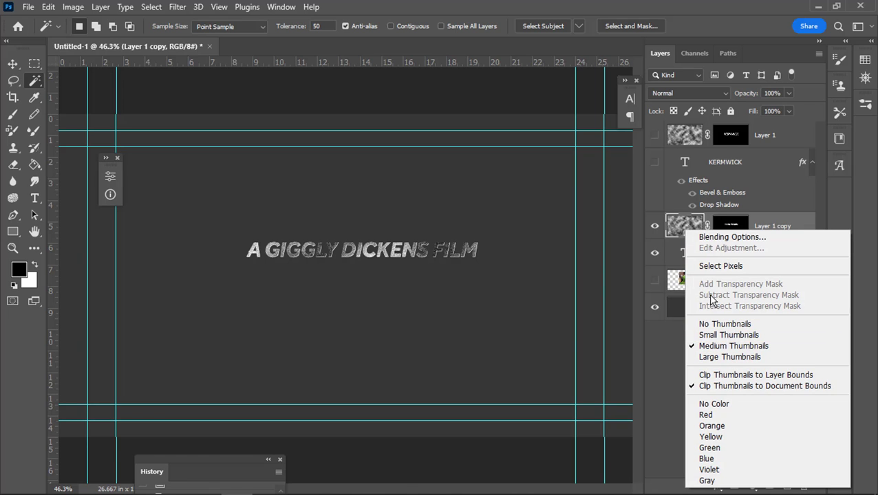
right_click(782, 231)
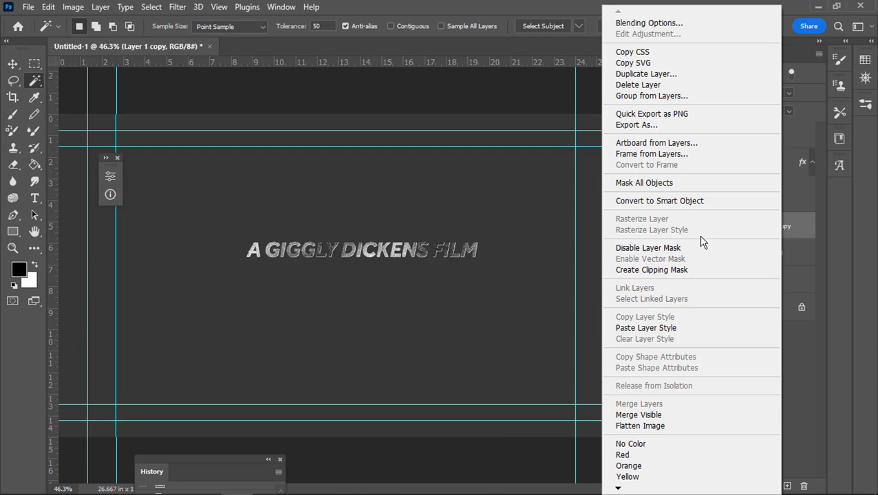
left_click(800, 235)
right_click(696, 234)
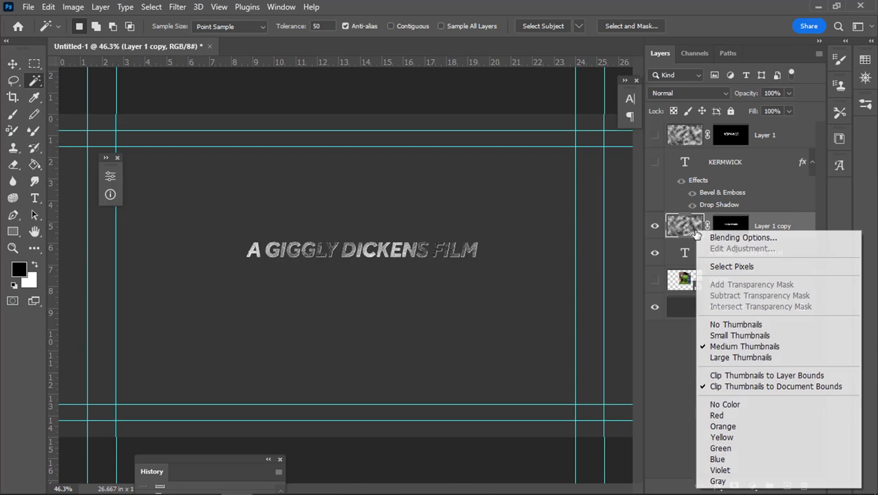
right_click(786, 227)
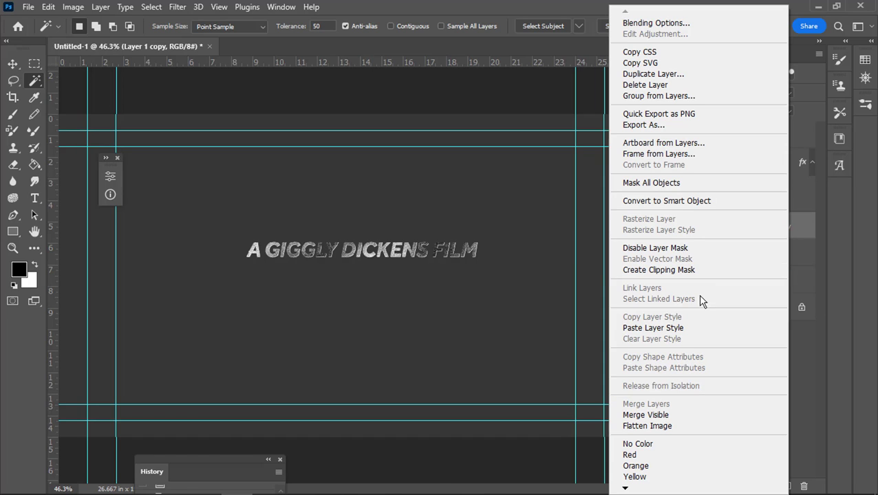
left_click(649, 329)
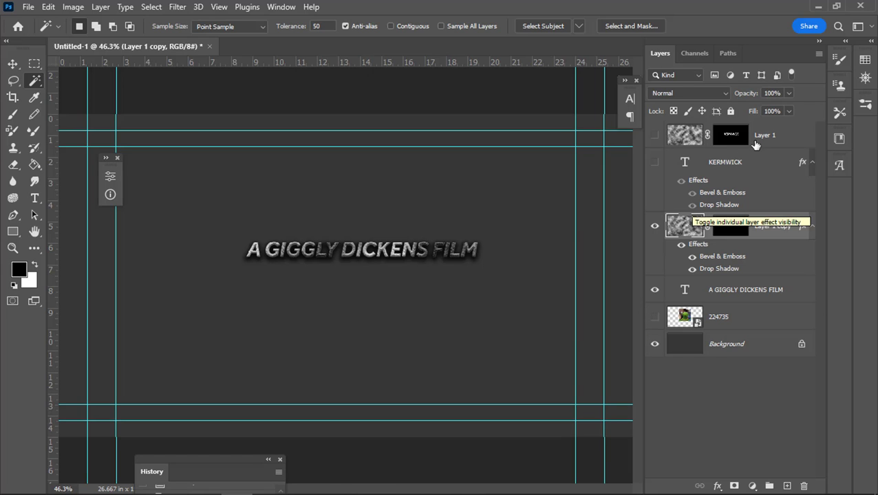
key("ctrl+z")
Paste the copied KERMWICK layer style onto the A GIGGLY DICKENS FILM text layer
right_click(729, 253)
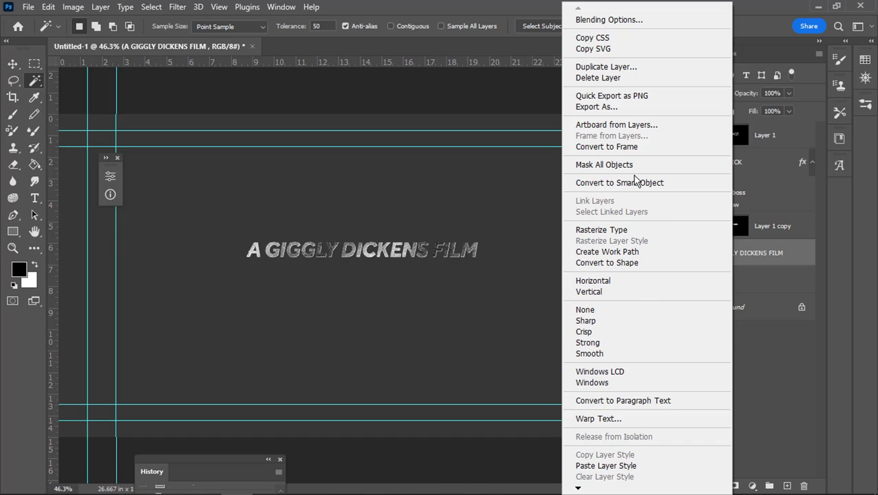
left_click(634, 467)
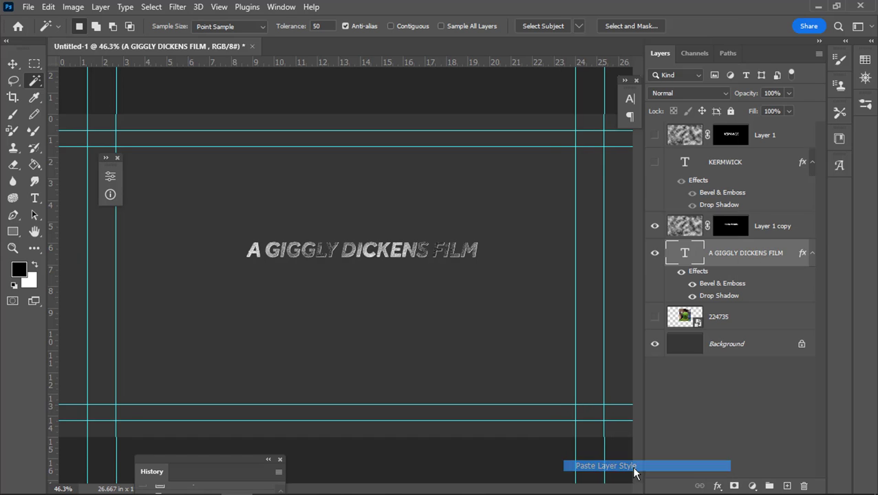
Set Layer 1 copy to 82% opacity with the Multiply blend mode
left_click(688, 229)
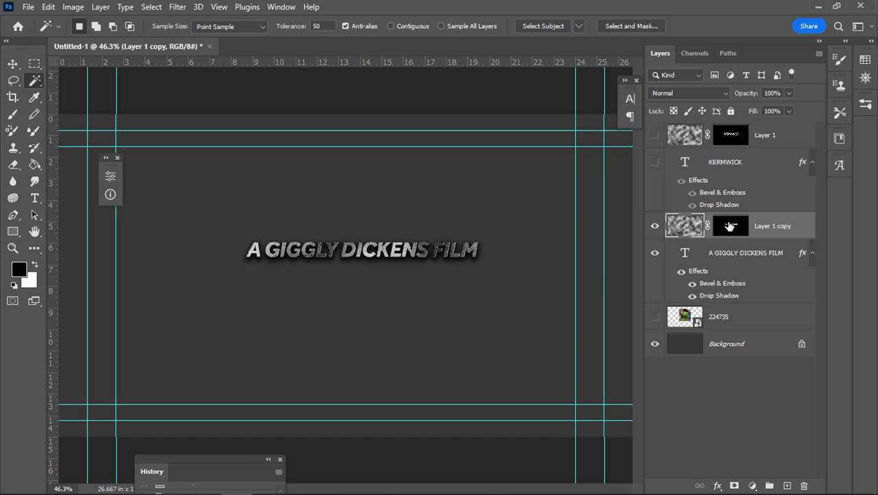
left_click(788, 93)
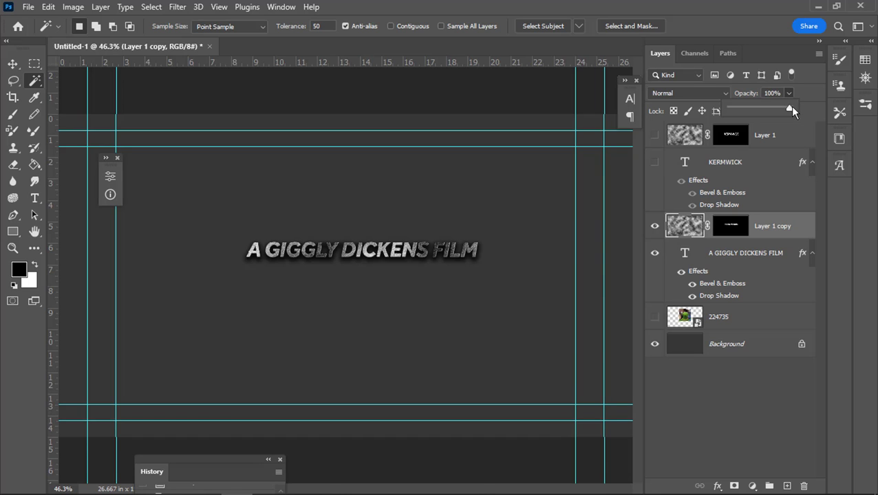
left_click(697, 92)
left_click(676, 143)
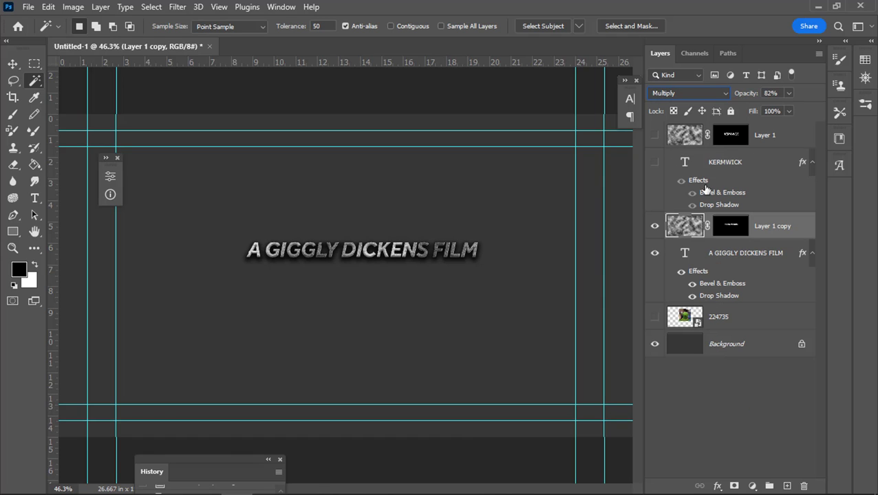
Briefly show Layer 1 and the KERMWICK text to check Layer 1's blend mode and opacity, and hide both again
left_click(690, 138)
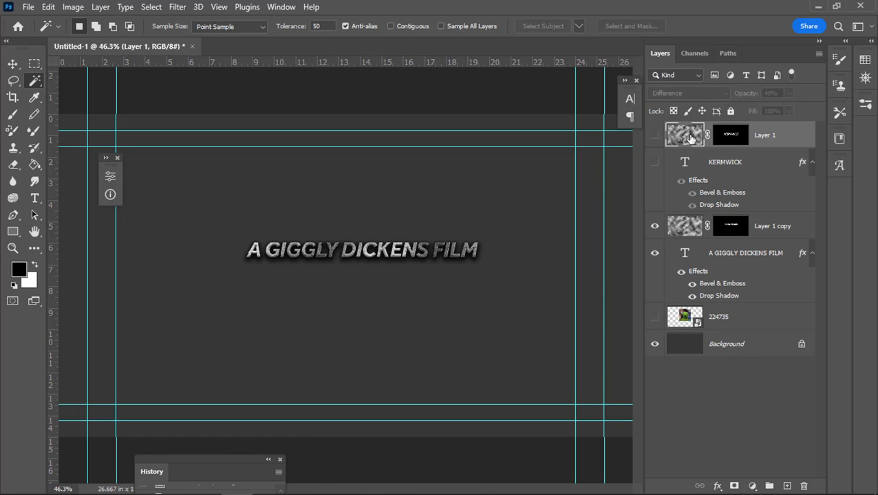
left_click(655, 135)
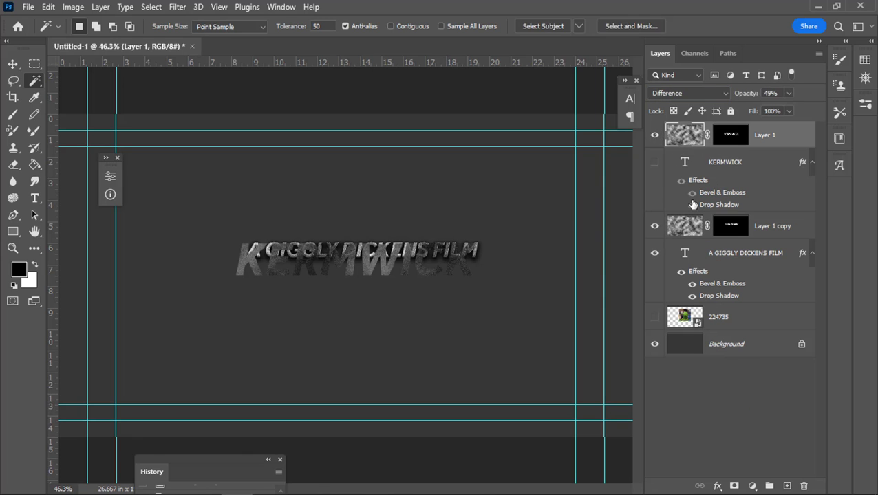
left_click(654, 163)
left_click(654, 163)
left_click(655, 135)
Set the blend mode of Layer 1 copy to Difference and its opacity to 29%
left_click(679, 228)
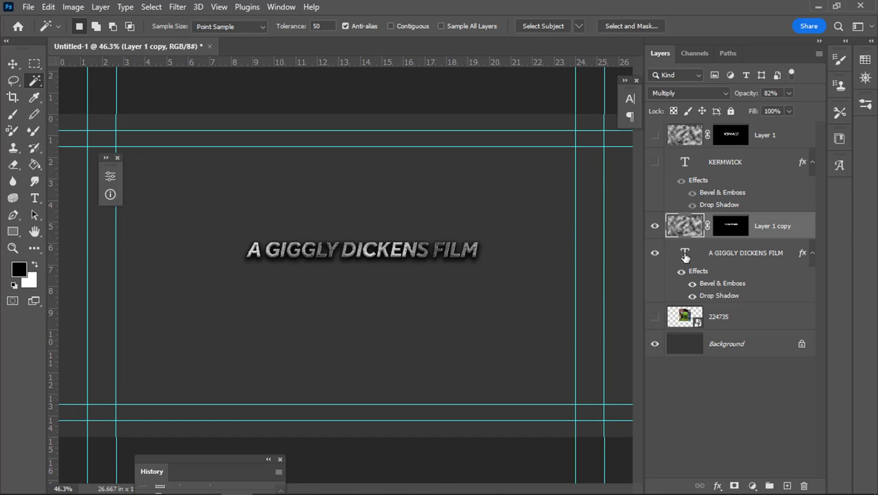
left_click(719, 90)
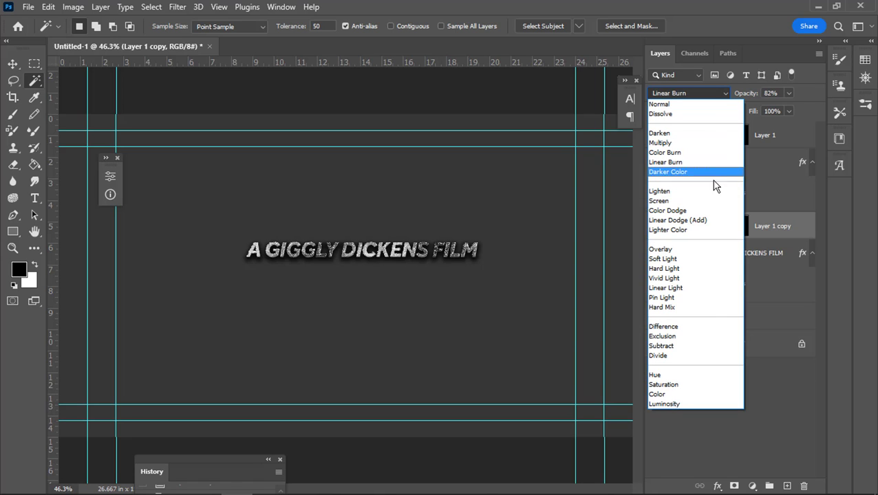
left_click(705, 326)
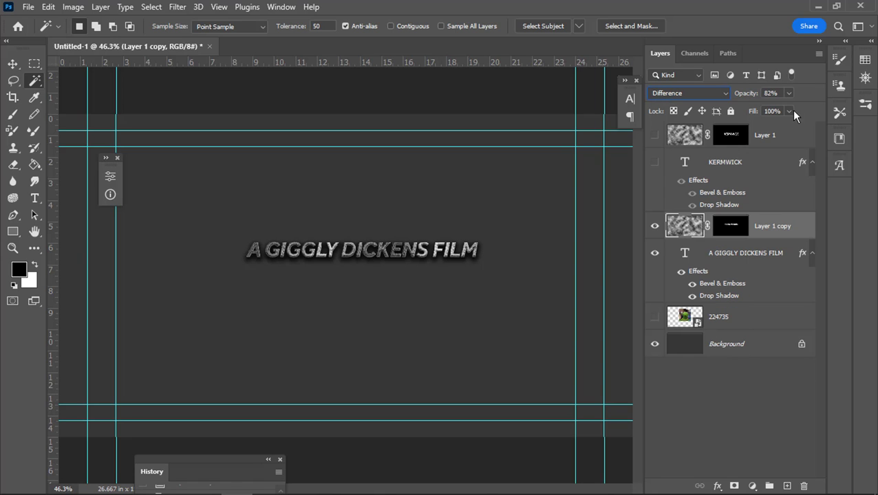
left_click(787, 93)
left_click_drag(778, 108, 760, 108)
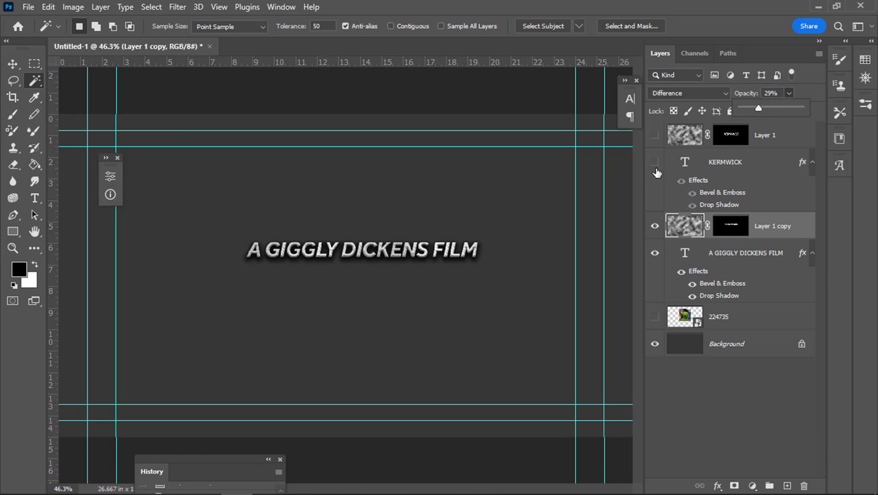
Merge Layer 1 copy with the A GIGGLY DICKENS FILM text layer into a single layer
left_click(743, 227)
right_click(754, 256)
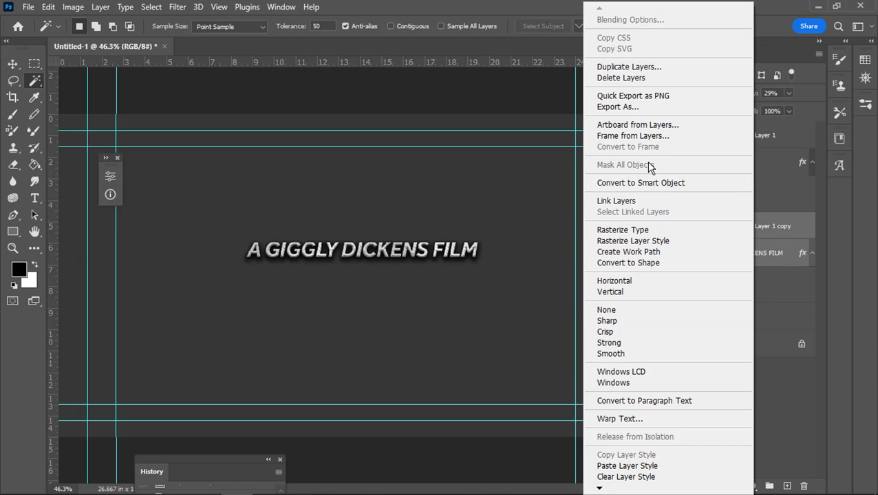
left_click(786, 231)
right_click(787, 231)
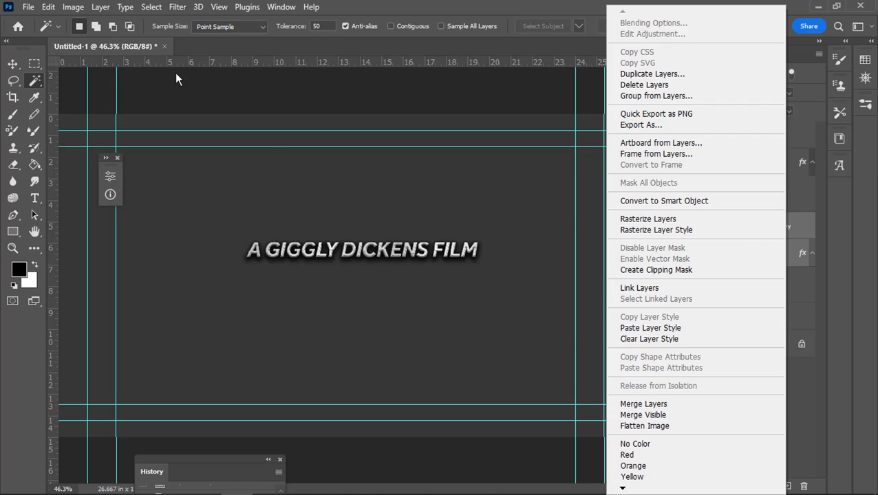
left_click(104, 8)
left_click(105, 8)
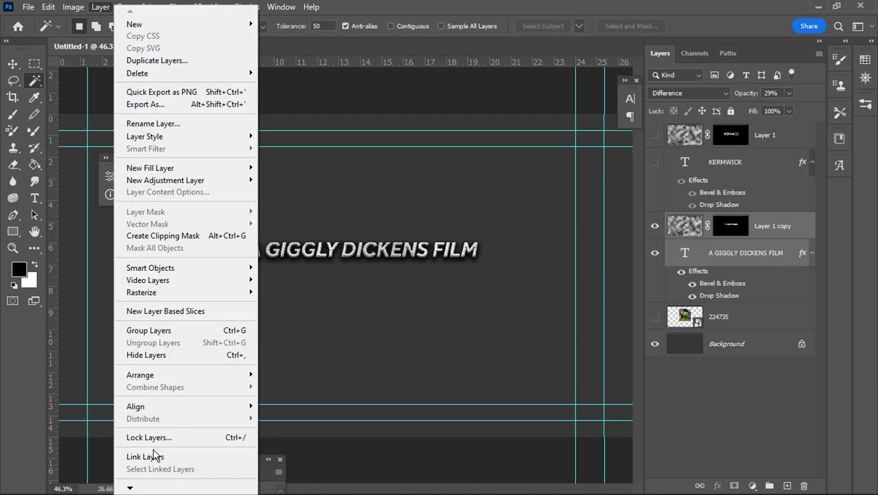
left_click(150, 63)
right_click(763, 231)
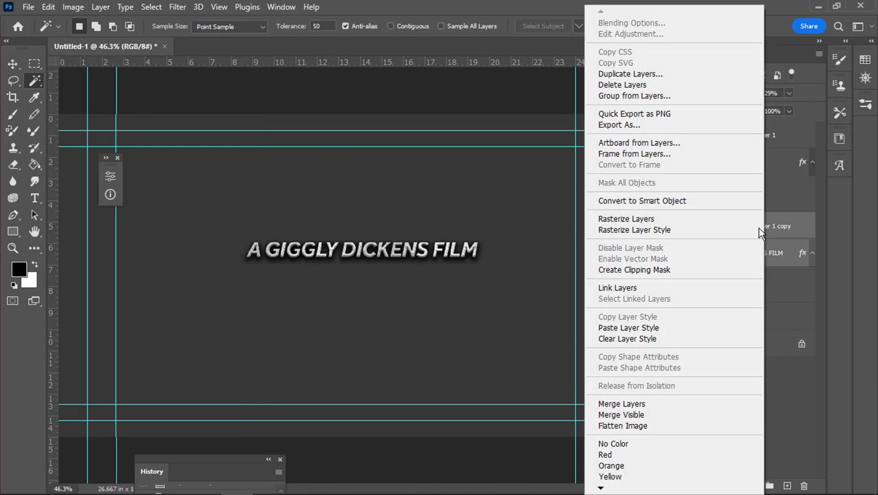
left_click(637, 404)
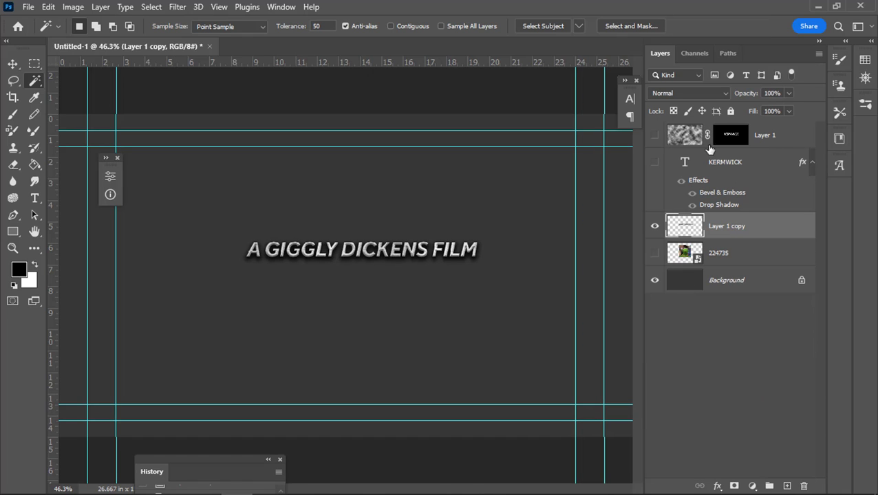
Show the KERMWICK text layer and Layer 1, and merge the two into a single layer
left_click(654, 162)
left_click(655, 135)
left_click(757, 165)
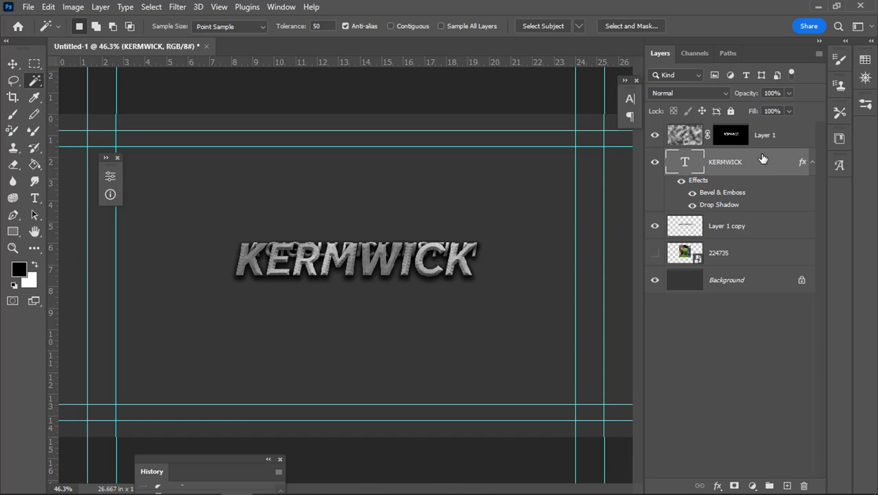
left_click(774, 140)
right_click(774, 140)
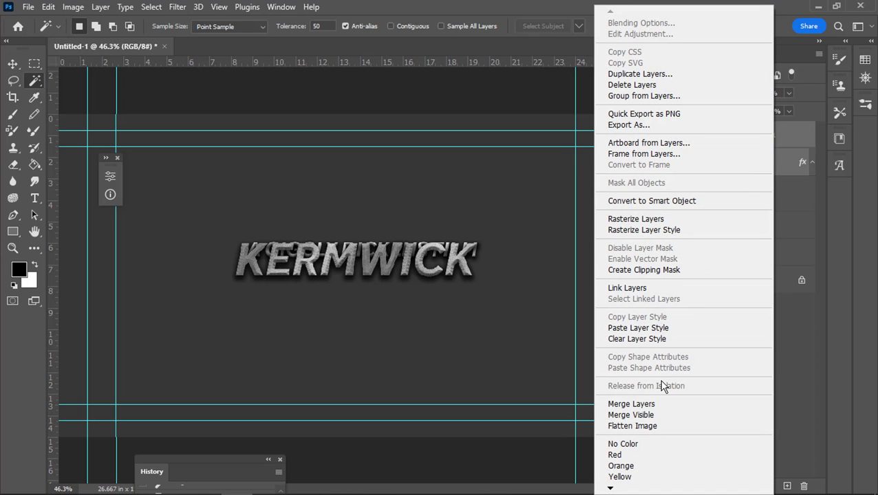
left_click(632, 405)
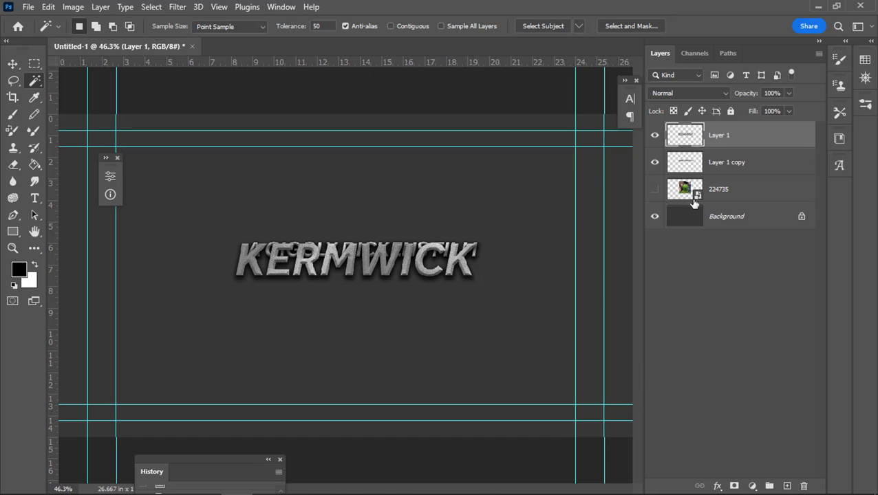
Show the 224735 photo layer and hide both merged text layers
left_click(655, 189)
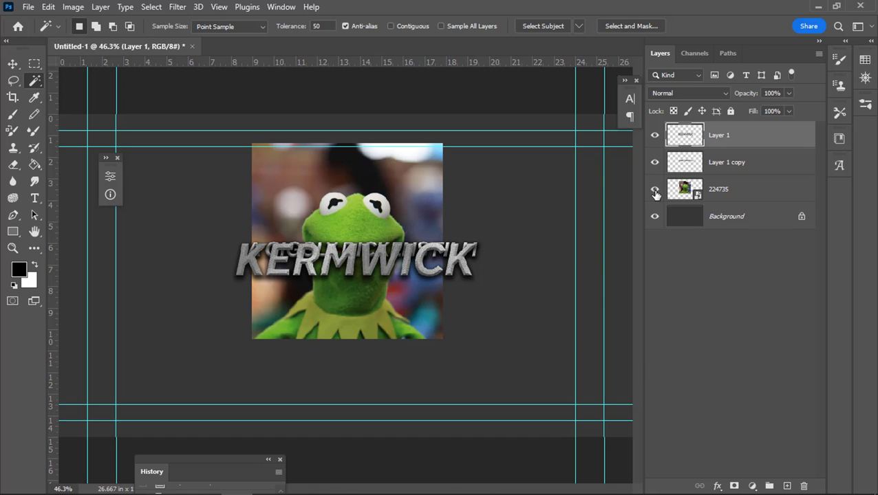
left_click(653, 163)
left_click(654, 136)
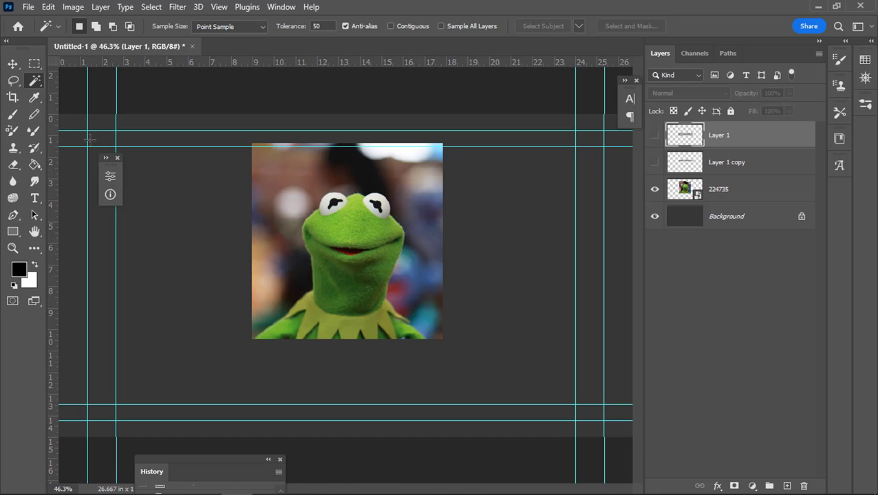
Activate the Quick Selection Tool and open the 224735 photo layer in Select and Mask
right_click(34, 87)
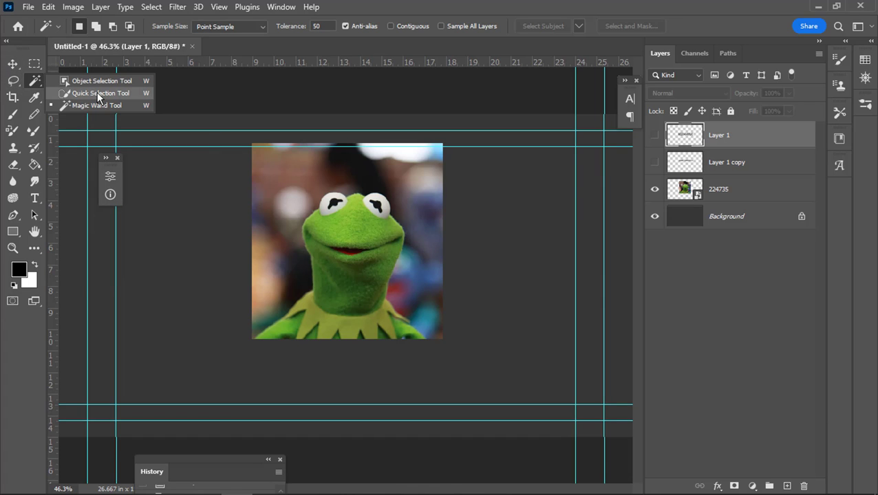
left_click(97, 93)
left_click(177, 7)
mouse_move(151, 9)
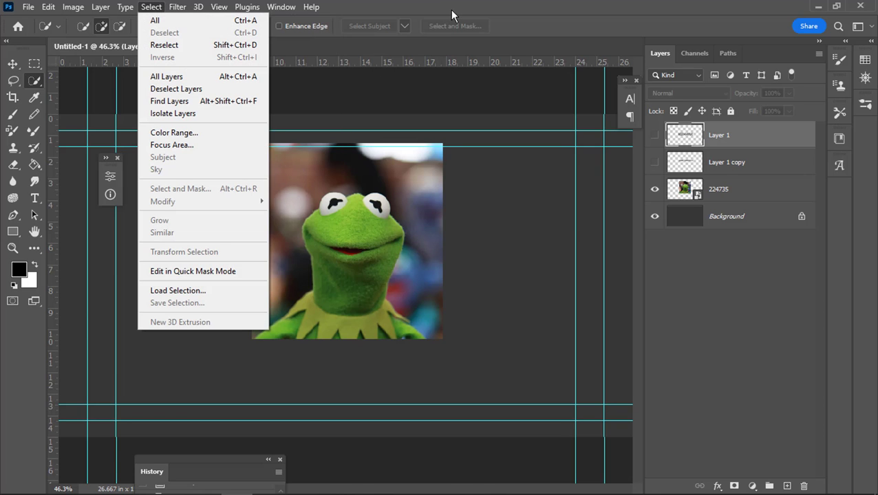
left_click(621, 97)
left_click(755, 192)
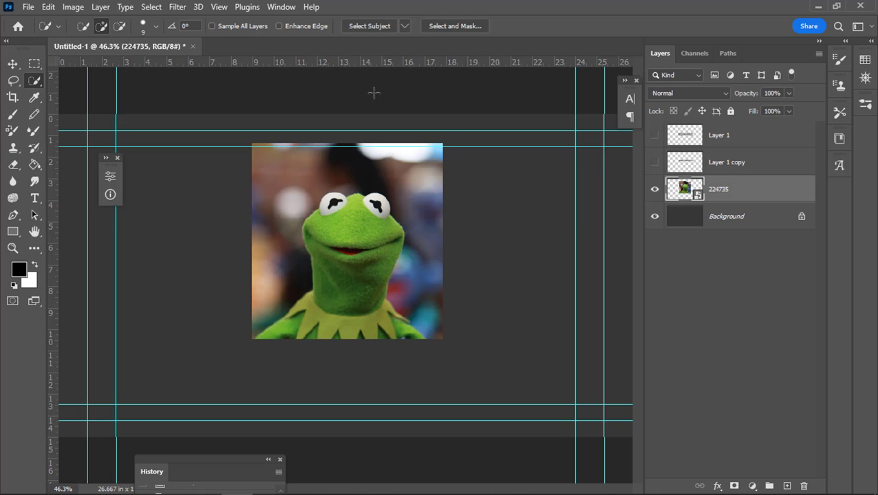
left_click(152, 7)
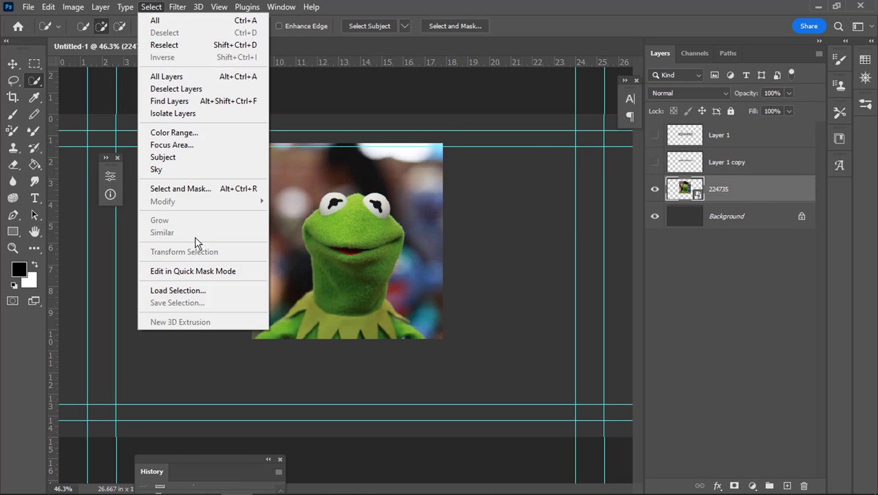
left_click(181, 189)
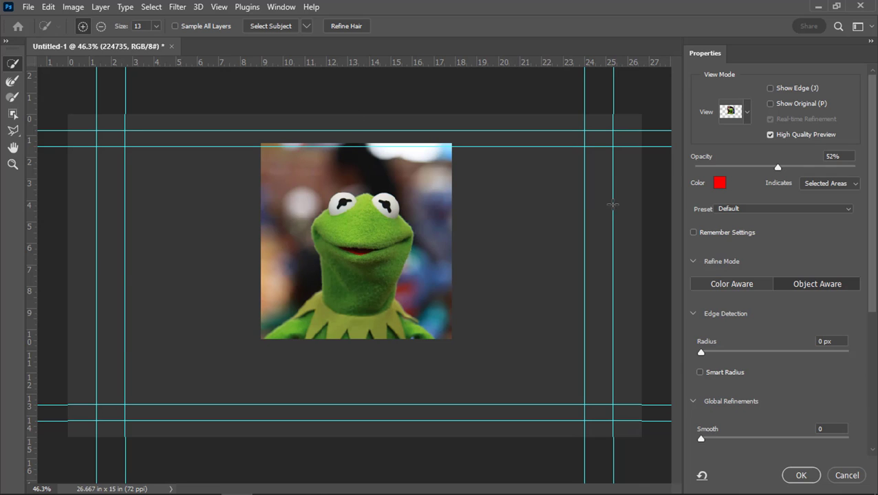
Select the frog with Select Subject and output the selection as a layer mask on the 224735 layer
left_click(268, 28)
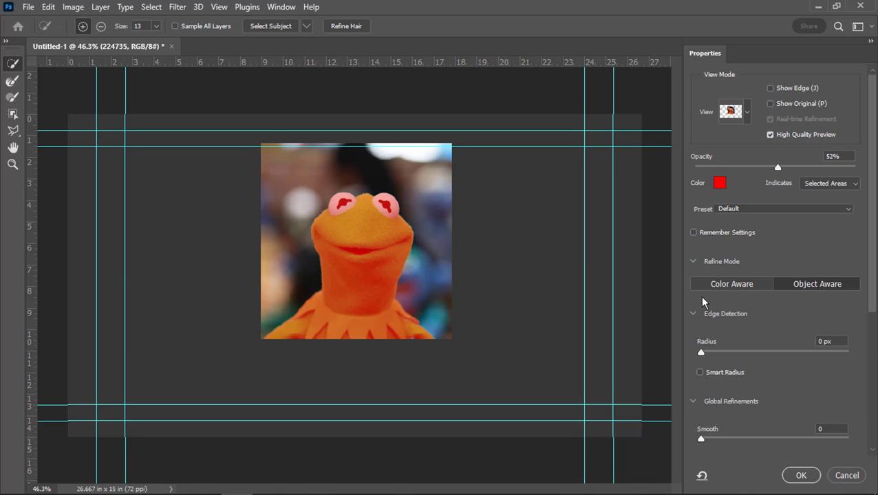
left_click(746, 112)
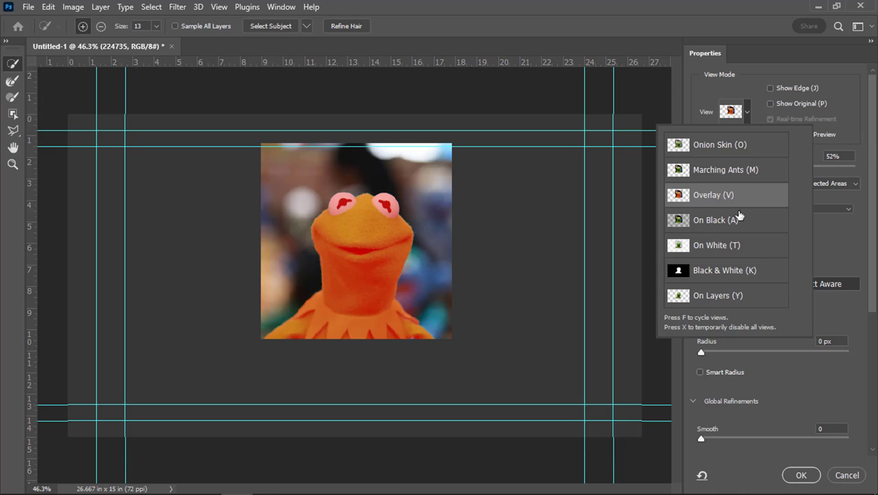
left_click(802, 480)
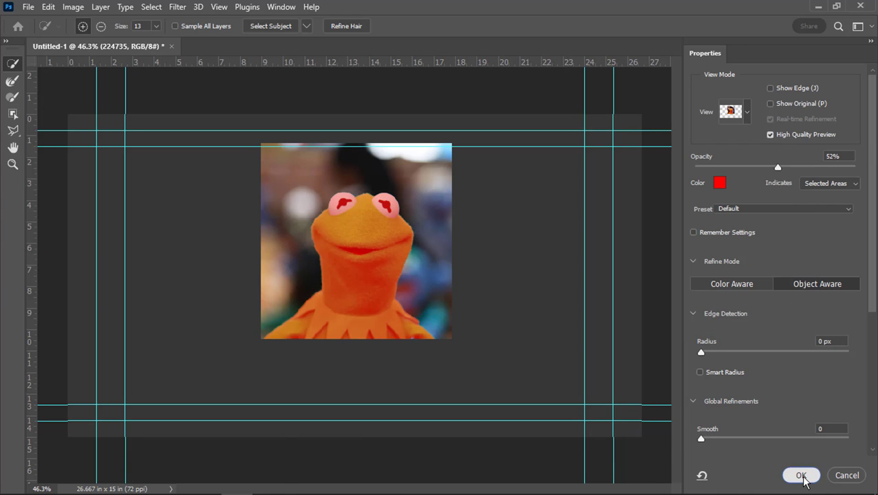
left_click(802, 478)
Show the merged KERMWICK and A GIGGLY DICKENS FILM layers again above the cut-out frog
left_click(654, 162)
left_click(655, 134)
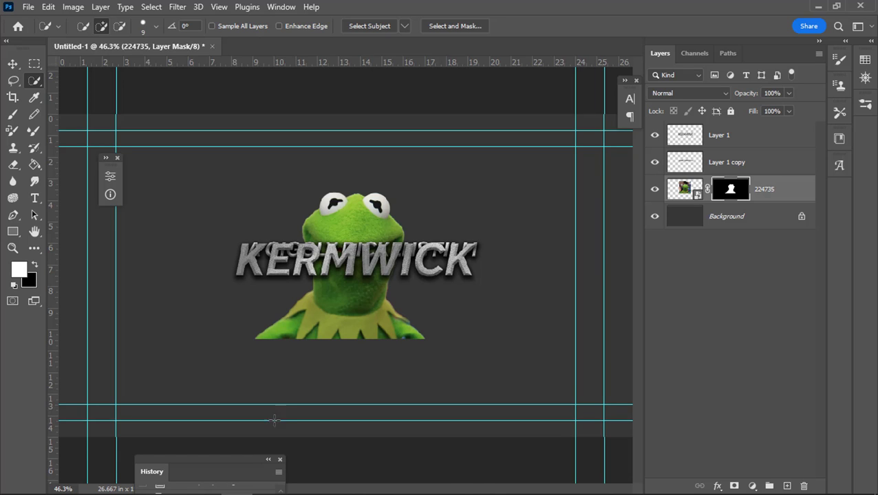
Switch to Premiere Pro and preview the Day 40 Kinder Rockets clip in the Source monitor at about 1:30
left_click(257, 484)
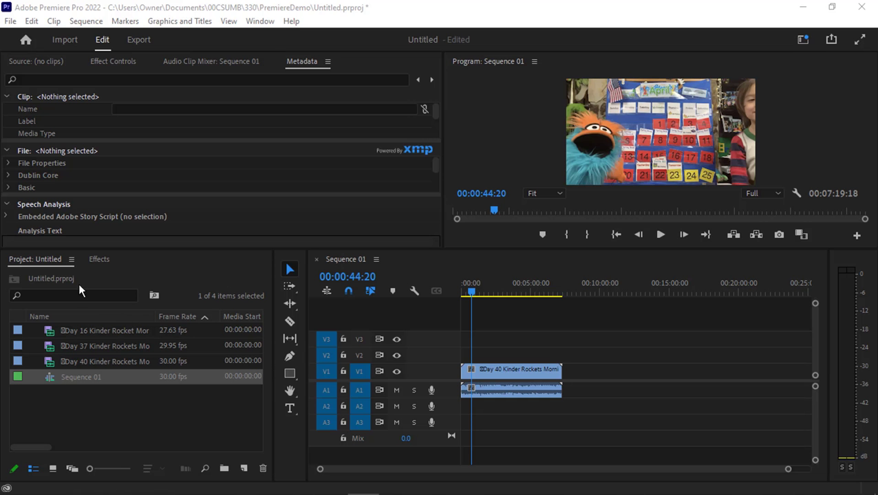
double_click(110, 330)
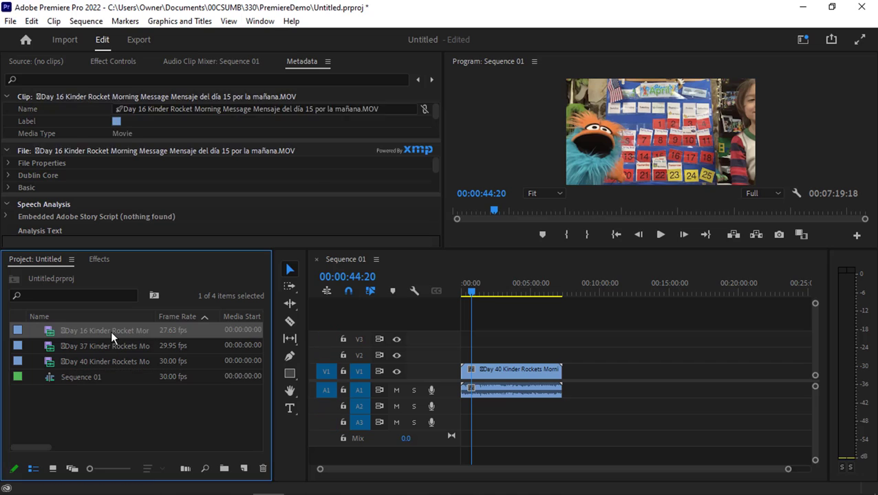
double_click(73, 342)
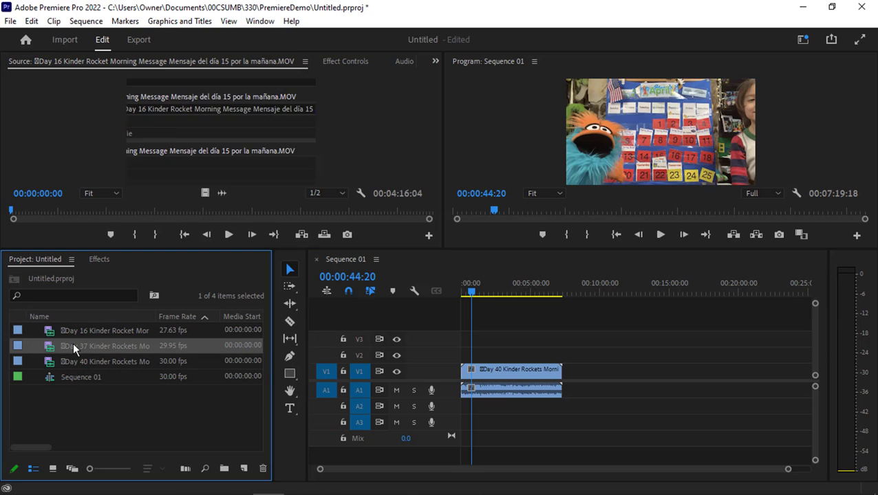
double_click(67, 359)
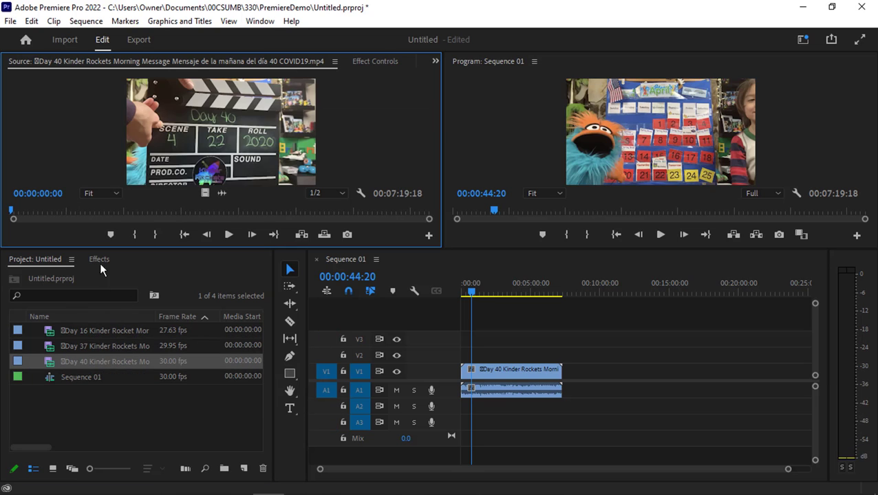
left_click_drag(45, 213, 96, 208)
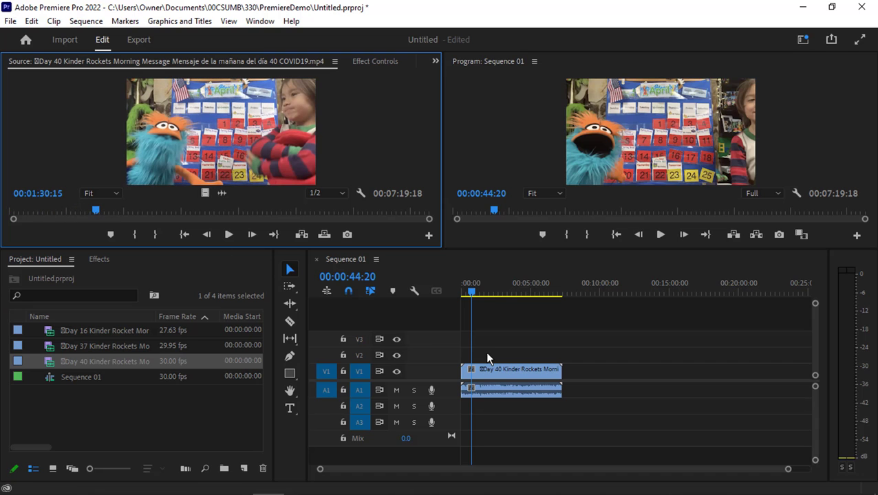
Trim the start of the Day 40 clip in Sequence 01 to 00:00:02:07 and move it along V1 to clear the beginning
left_click(471, 292)
left_click_drag(471, 293, 463, 295)
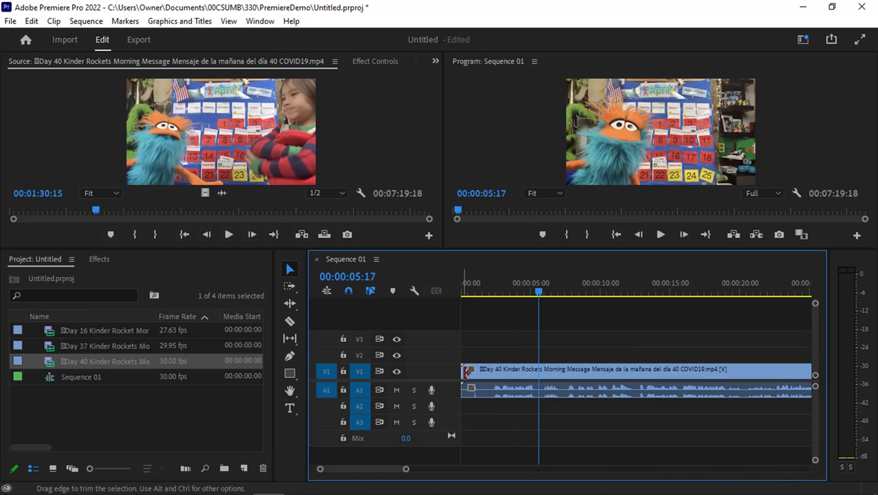
left_click_drag(539, 291, 492, 298)
left_click_drag(461, 371, 506, 377)
left_click_drag(407, 470, 695, 469)
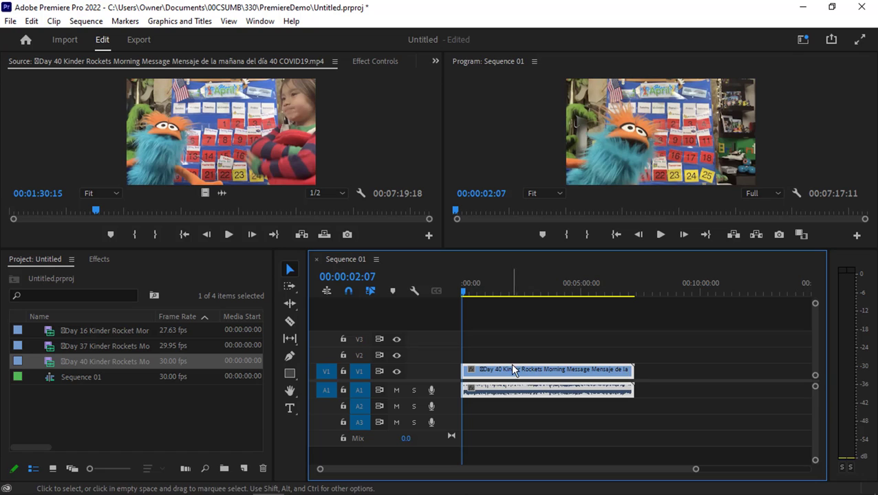
left_click_drag(505, 375, 709, 375)
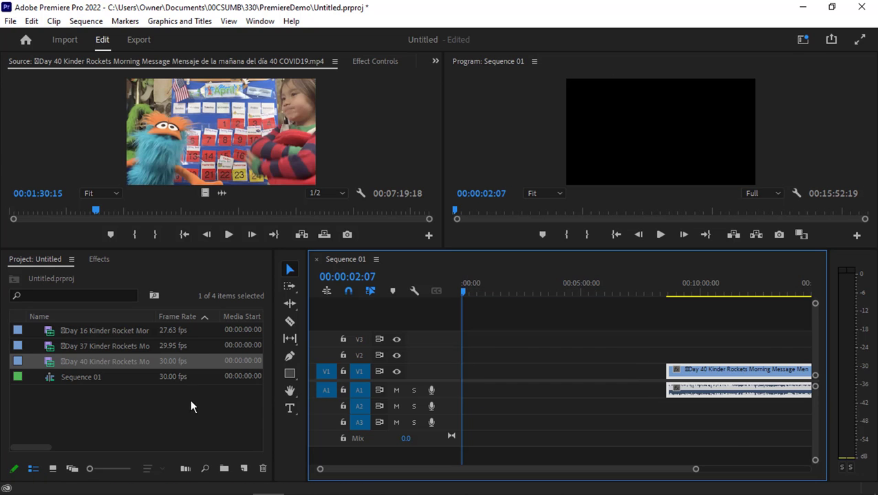
Create a 768 × 432 black video at 30.00 fps with square pixels and place it on V2 at the playhead
right_click(127, 399)
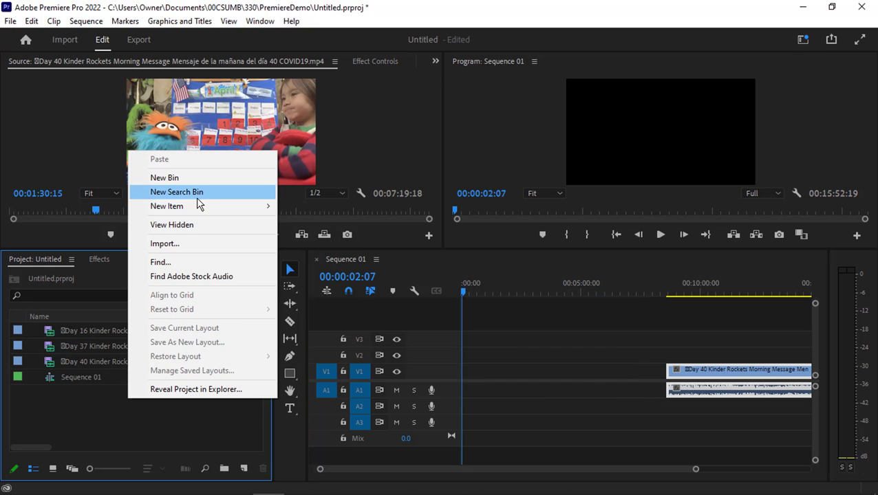
mouse_move(199, 209)
left_click(336, 277)
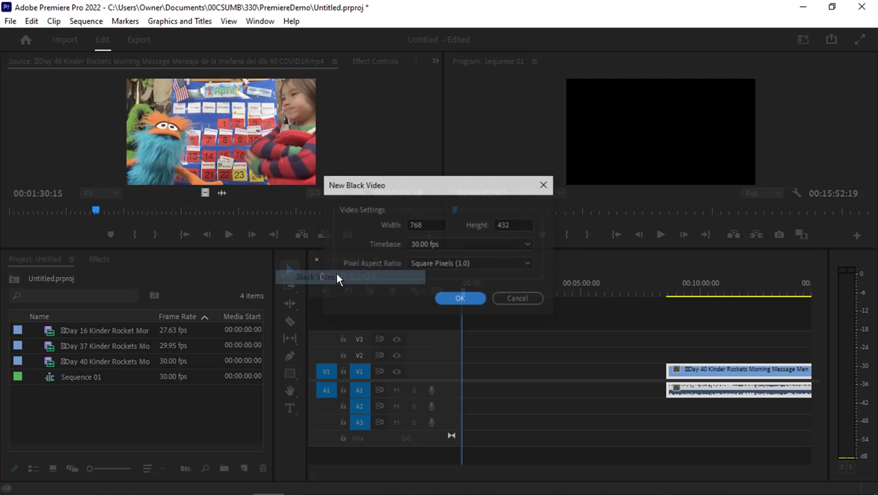
left_click(458, 299)
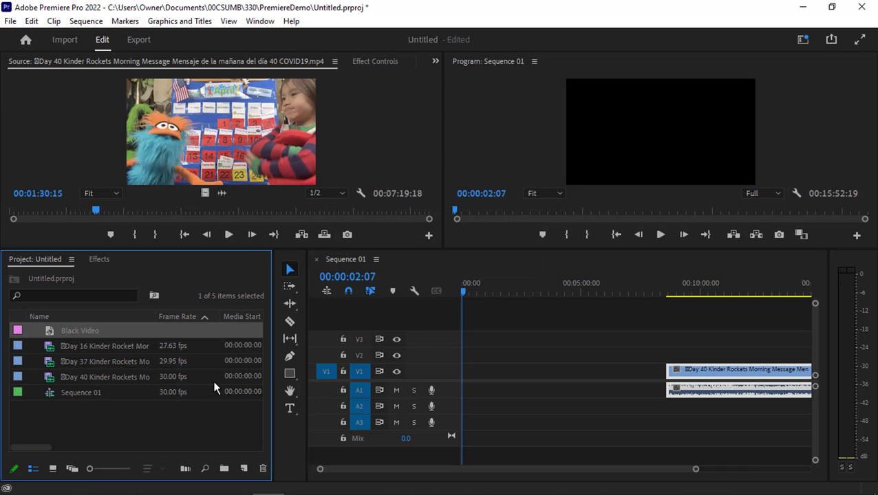
left_click_drag(49, 333, 467, 355)
Set the duration of the Black Video clip on V2 to 14 seconds
left_click_drag(694, 470, 467, 471)
right_click(480, 357)
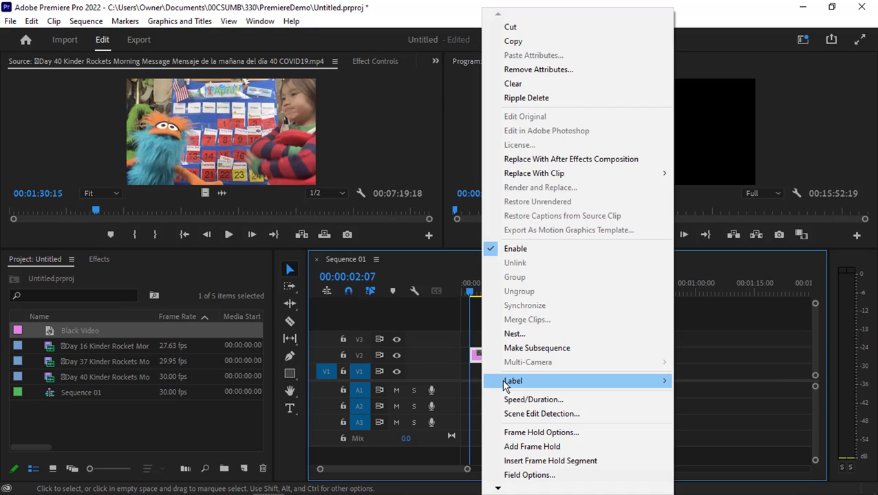
mouse_move(503, 382)
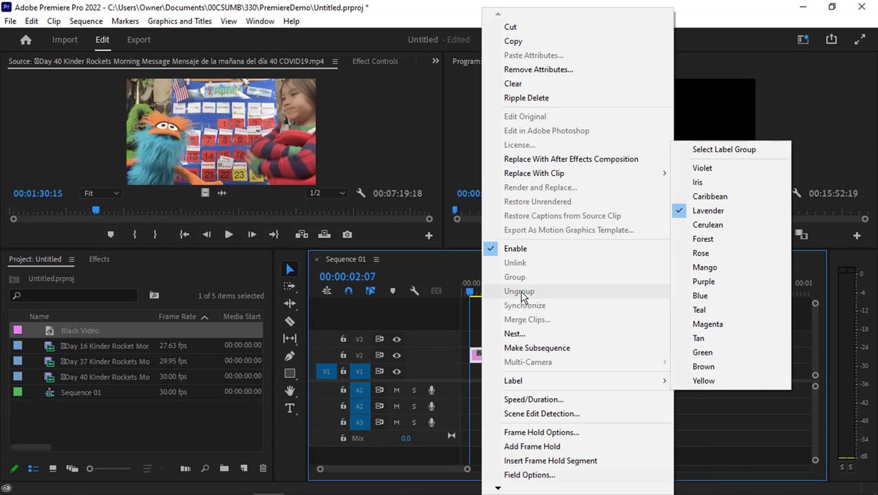
left_click(530, 400)
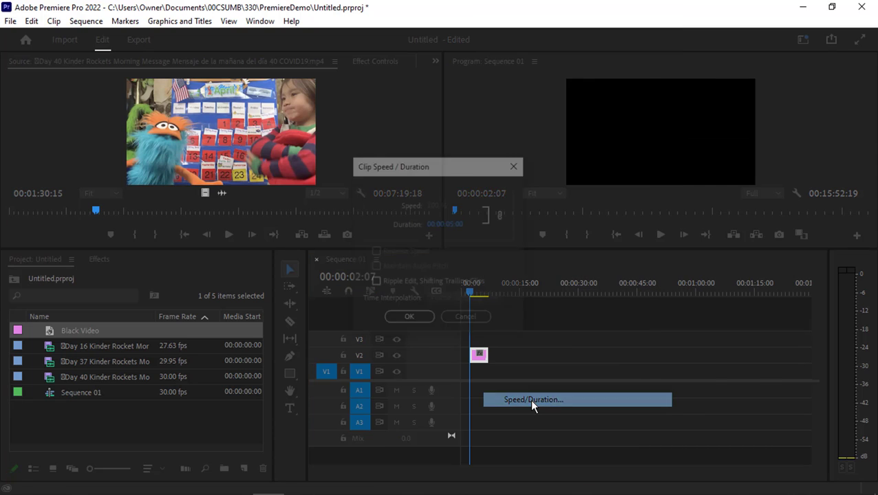
left_click(453, 224)
type("1400")
key("Return")
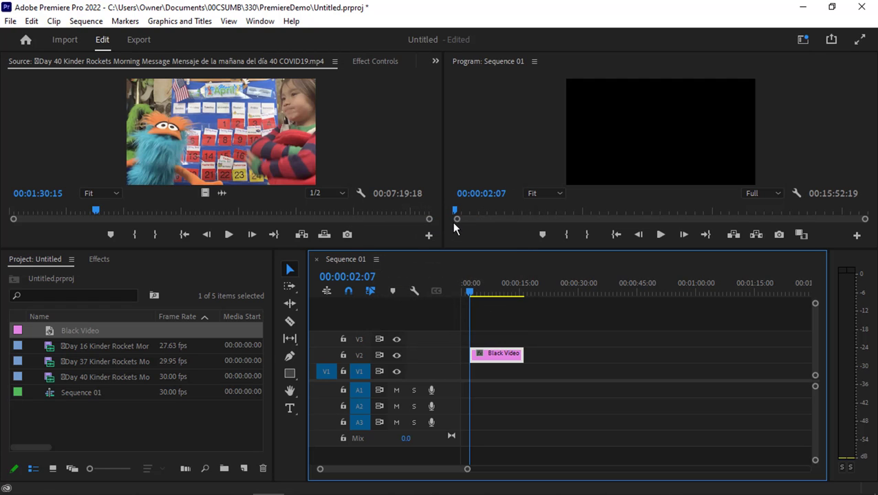
Move the Black Video clip to the sequence start, butt the Day 40 clip after it on V1, and set the playhead to 00:00:05:15
left_click_drag(509, 354, 501, 355)
left_click_drag(468, 471, 671, 471)
left_click_drag(721, 383, 491, 372)
left_click(485, 292)
left_click_drag(484, 292, 465, 295)
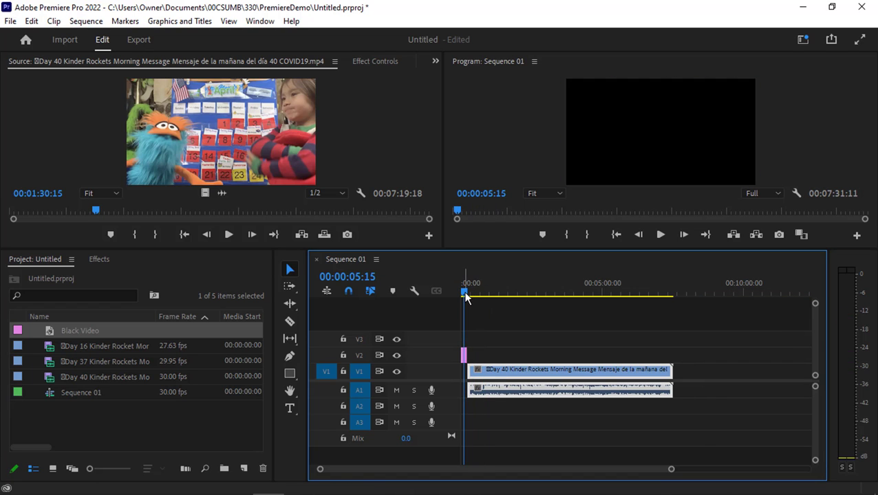
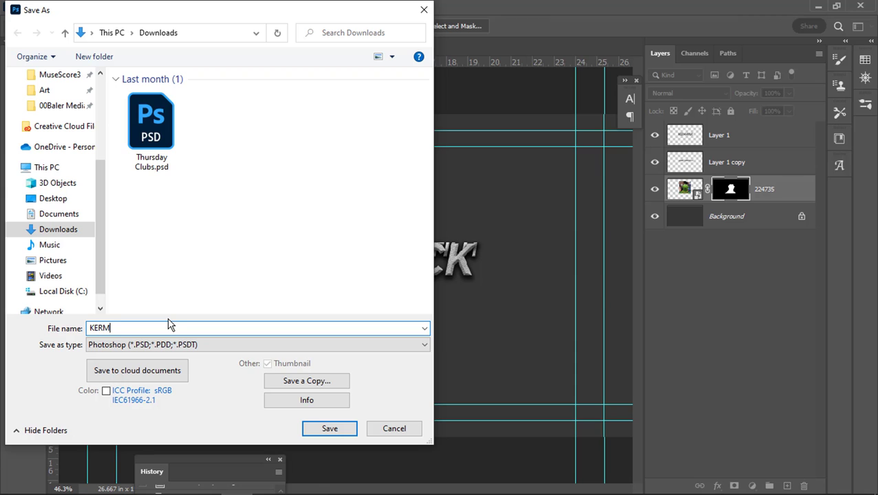
Save the Photoshop title design as KERMWICKTITLE.psd in Downloads with Maximize Compatibility enabled
type("STYLE")
key("Return")
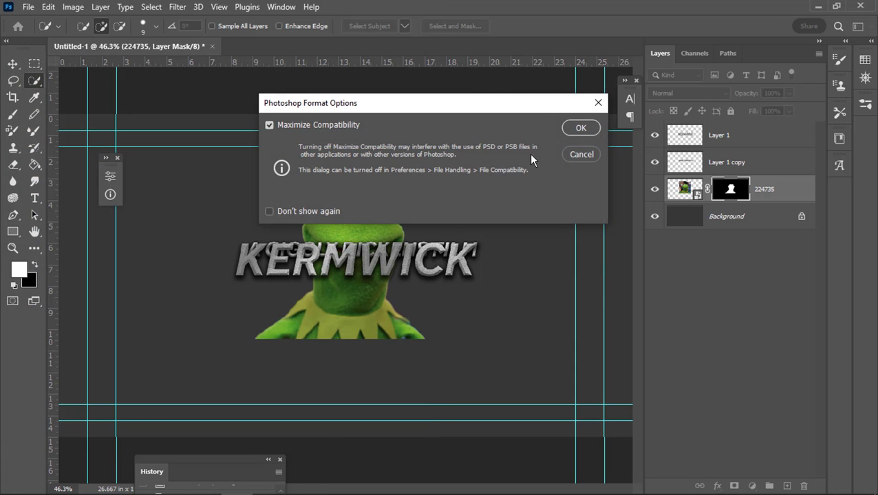
left_click(580, 128)
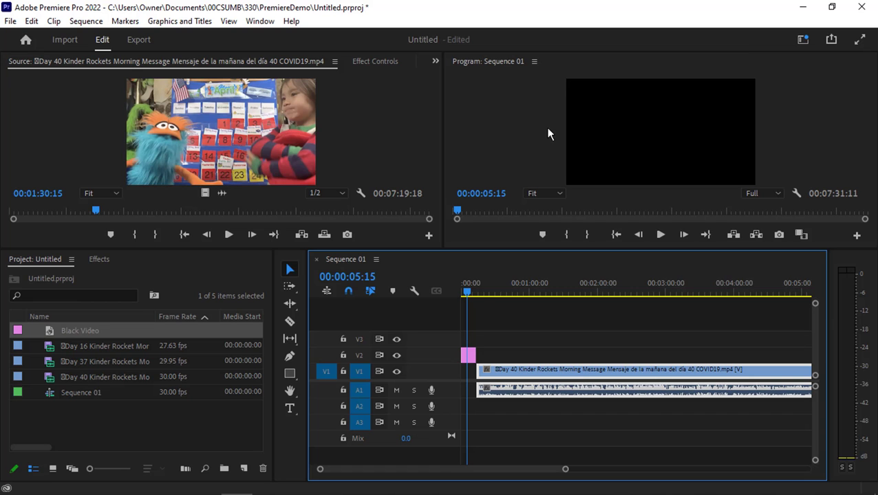
Switch to After Effects and dismiss the Review workspace tip
right_click(469, 359)
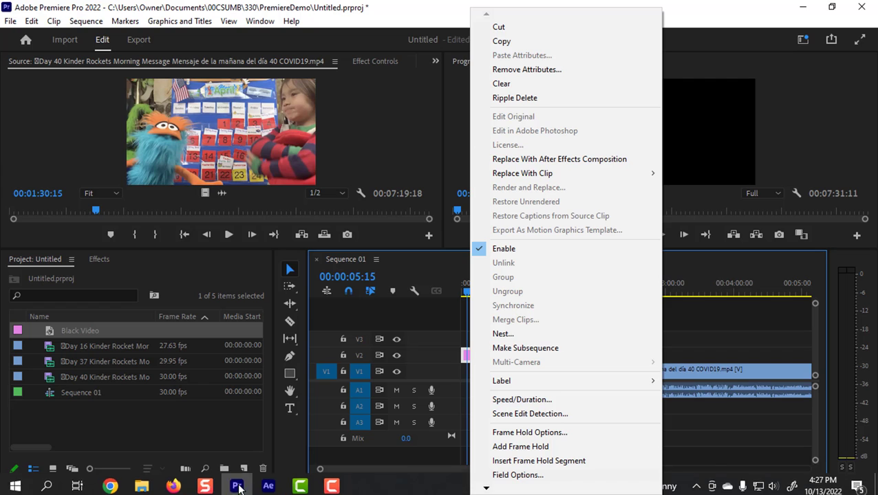
left_click(267, 484)
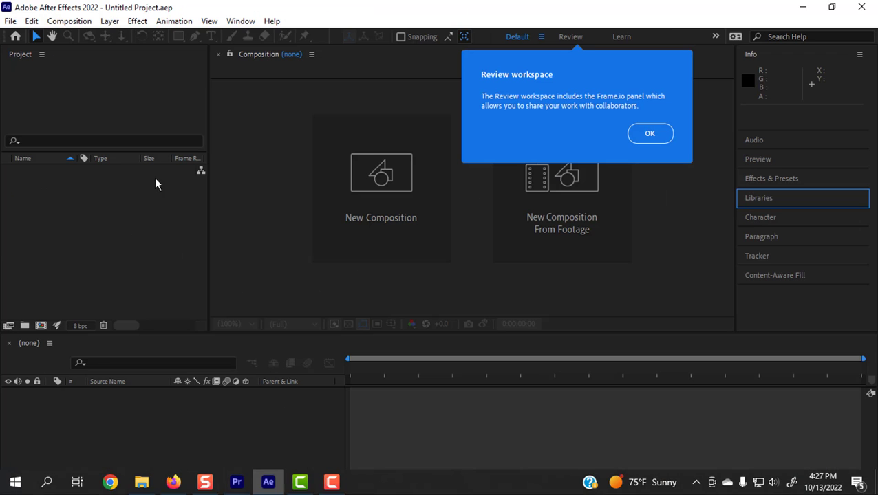
left_click(640, 140)
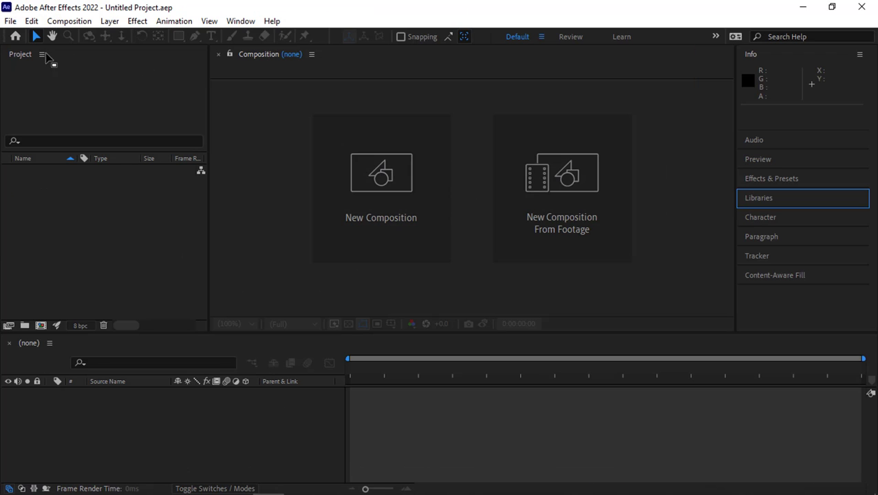
Start saving the After Effects project under a new name and choose the Downloads folder
left_click(11, 22)
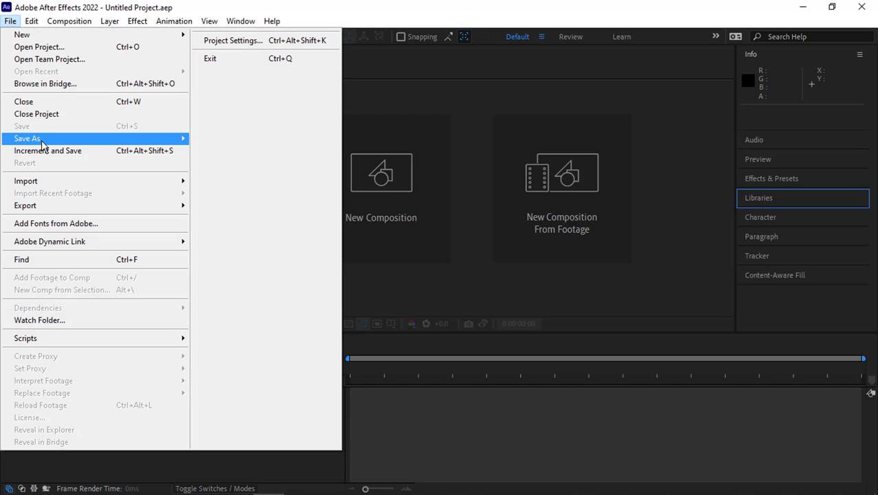
mouse_move(43, 142)
left_click(220, 140)
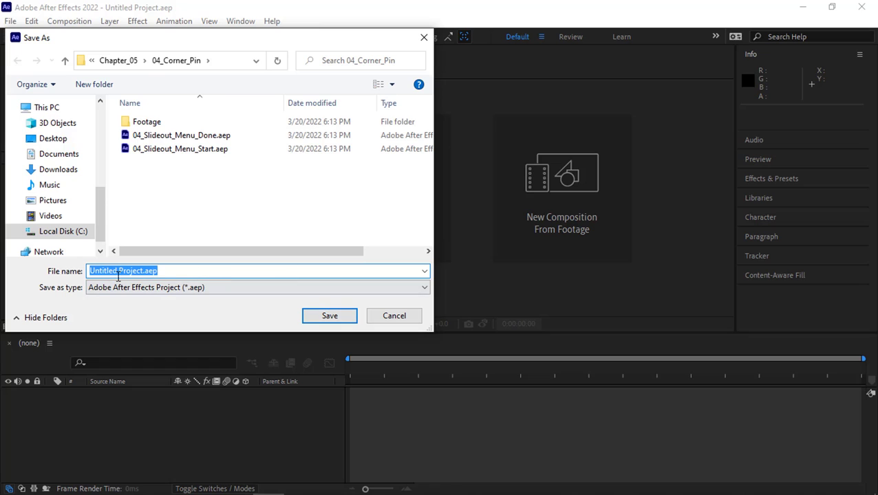
left_click(62, 158)
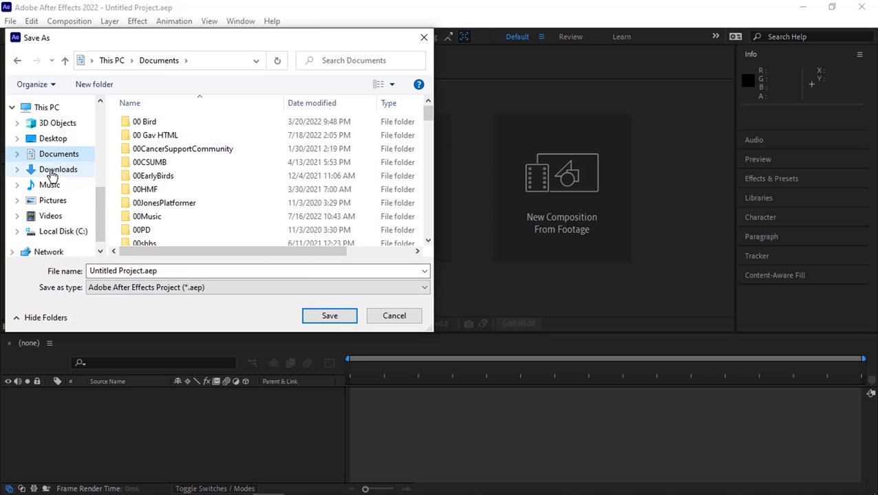
left_click(55, 171)
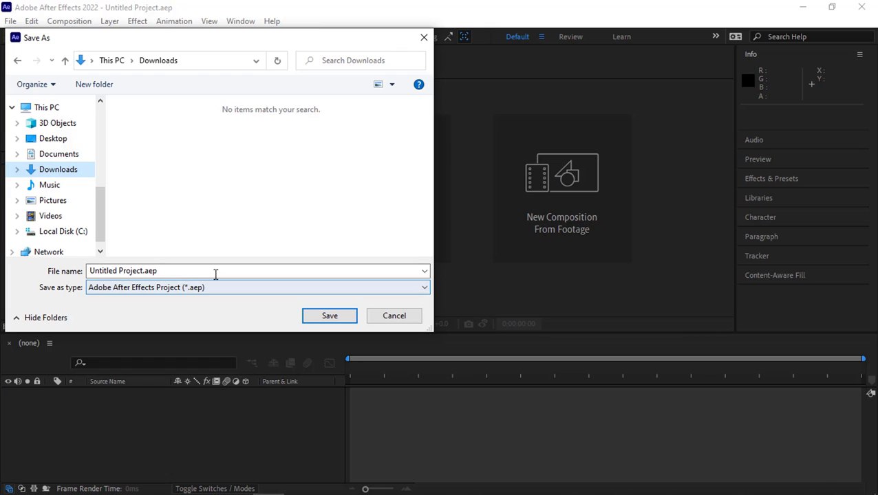
left_click_drag(216, 272, 81, 273)
type("K")
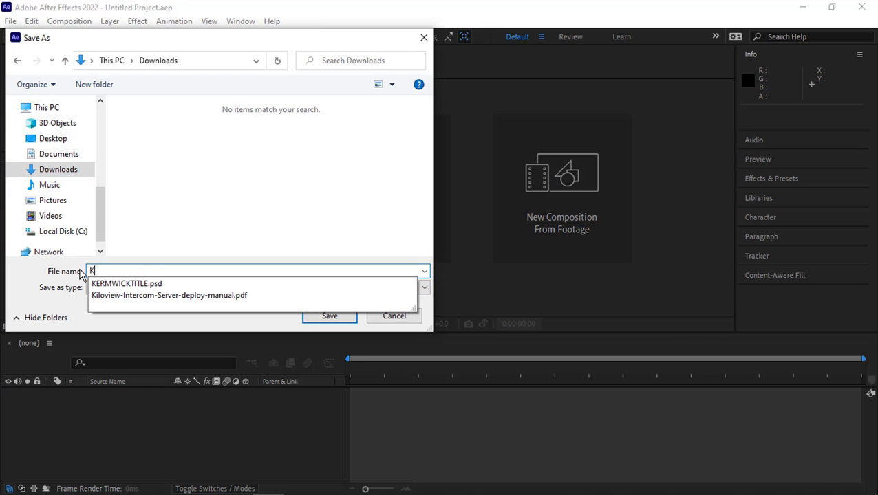
left_click(123, 296)
left_click(121, 289)
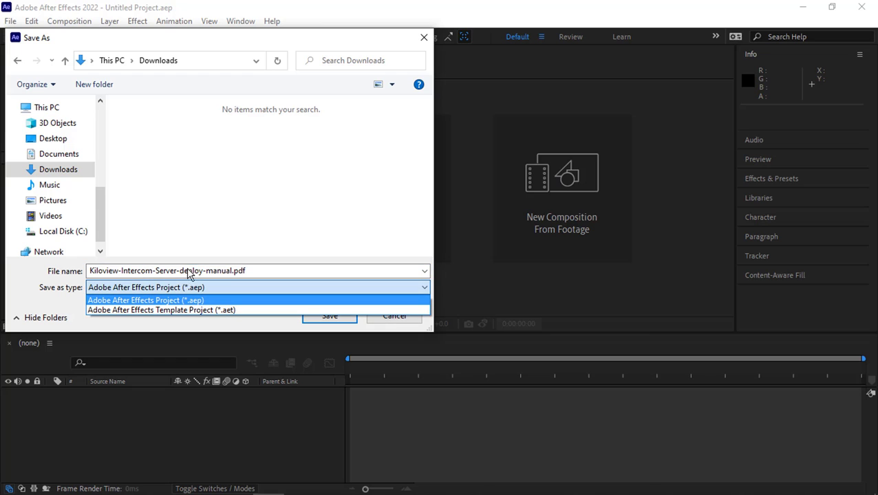
left_click(139, 272)
Name the After Effects project KERMWICKTITLE and save it
double_click(110, 272)
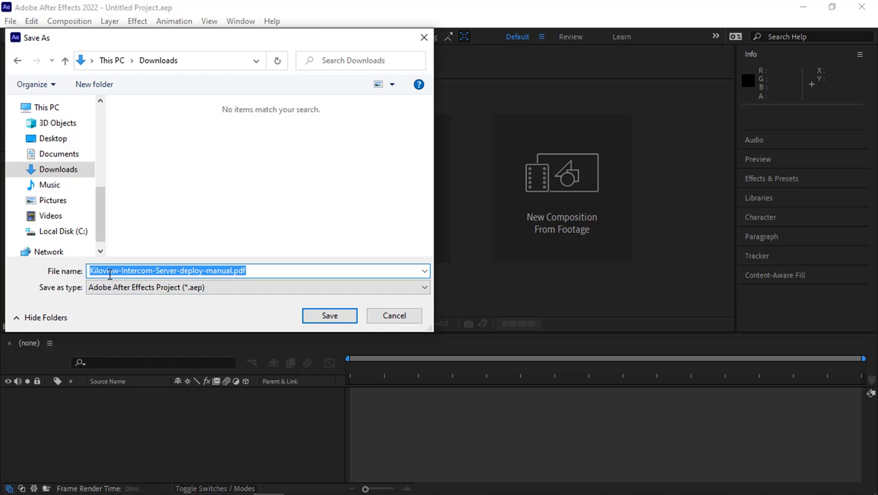
type("KER")
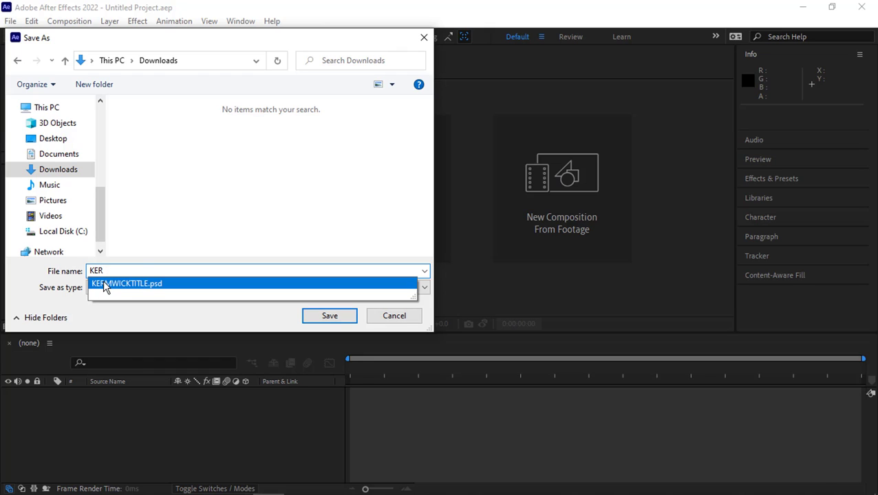
key("Return")
left_click(146, 271)
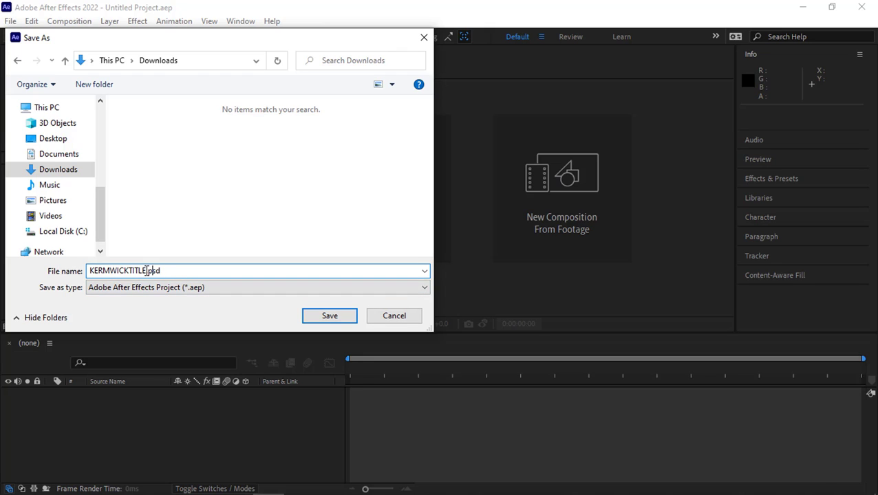
left_click_drag(144, 270, 176, 271)
key("BackSpace")
type("E")
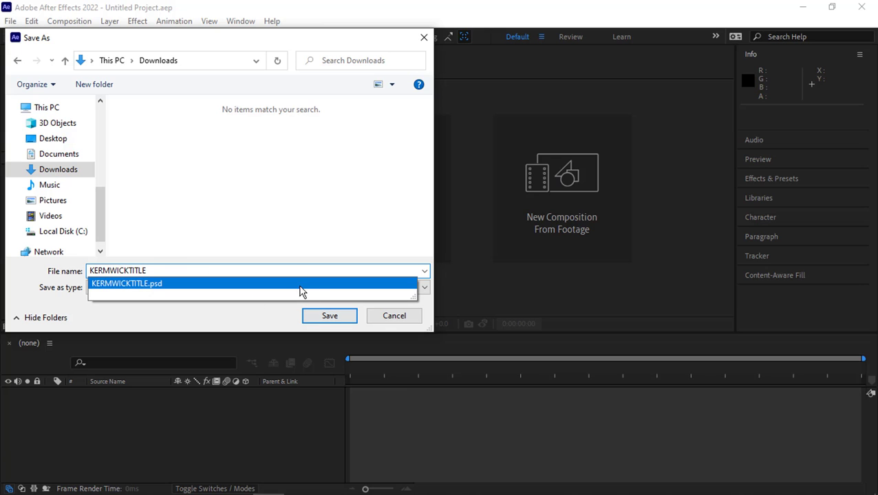
left_click(329, 318)
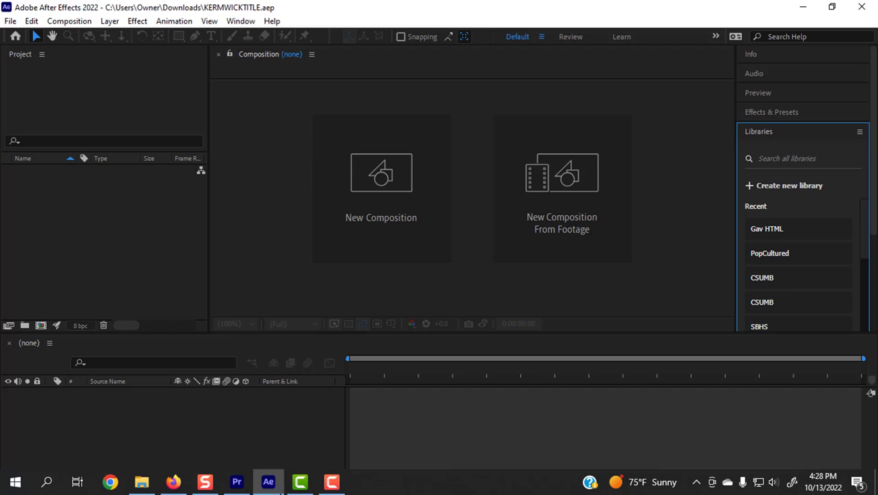
Switch to Premiere Pro and replace the Black Video clip on track V2 with an After Effects composition
left_click(234, 484)
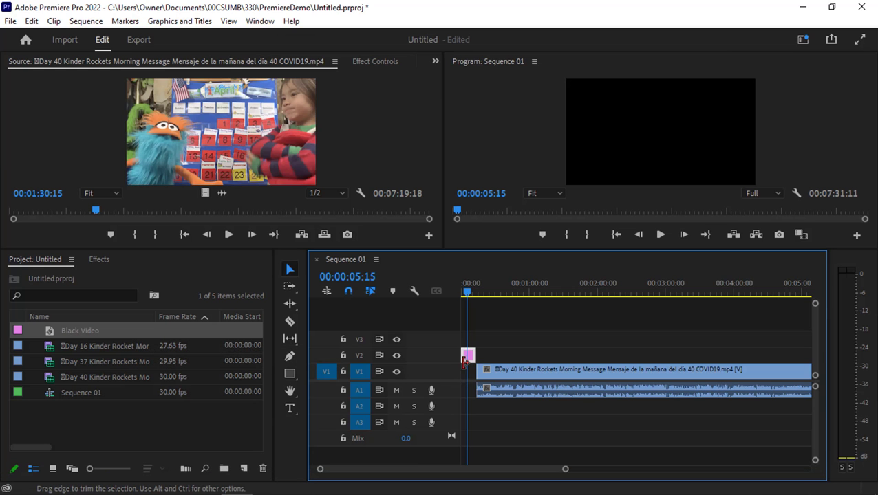
right_click(468, 359)
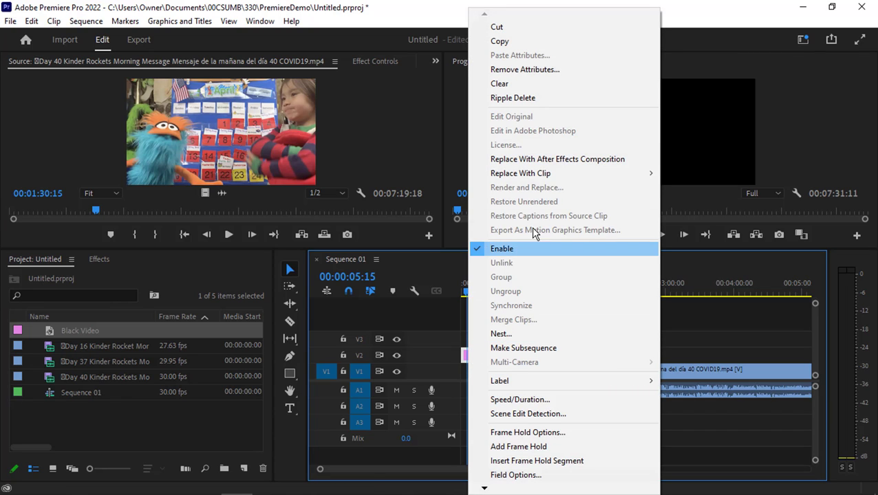
left_click(527, 160)
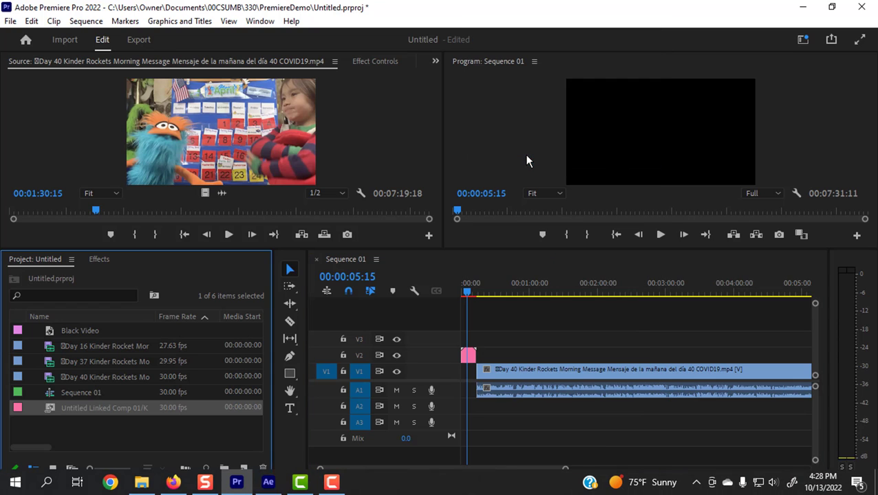
Switch to After Effects and bring KERMWICKTITLE.psd from the Downloads folder into the project
left_click(268, 482)
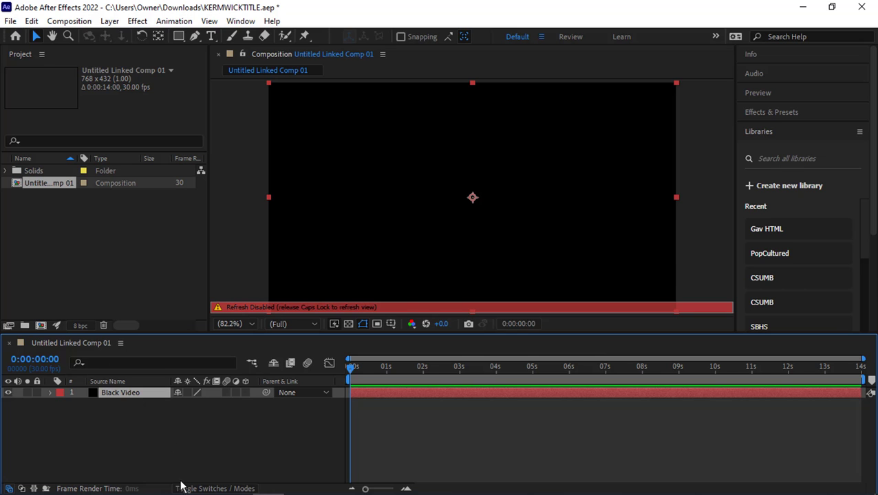
mouse_move(180, 490)
left_click(139, 484)
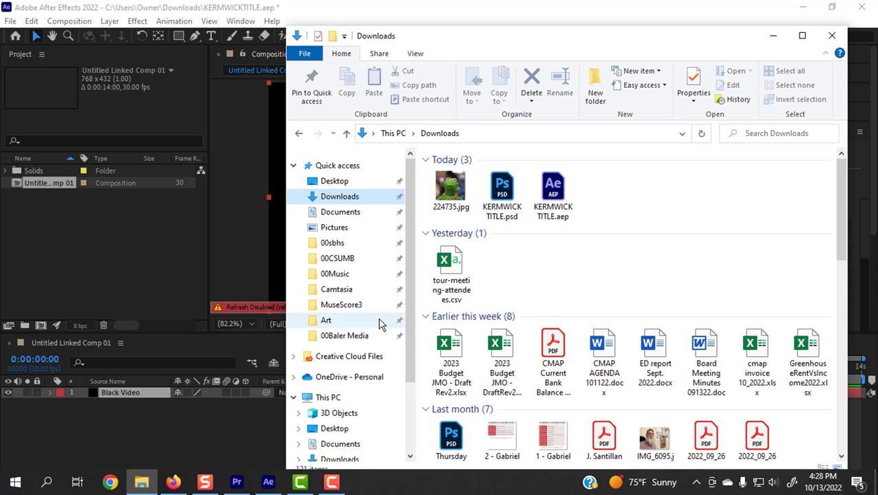
left_click(506, 196)
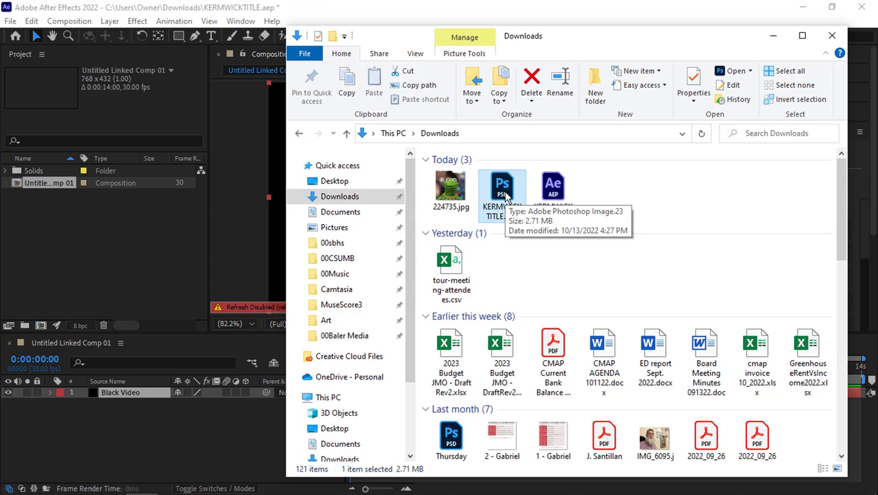
left_click_drag(506, 196, 117, 251)
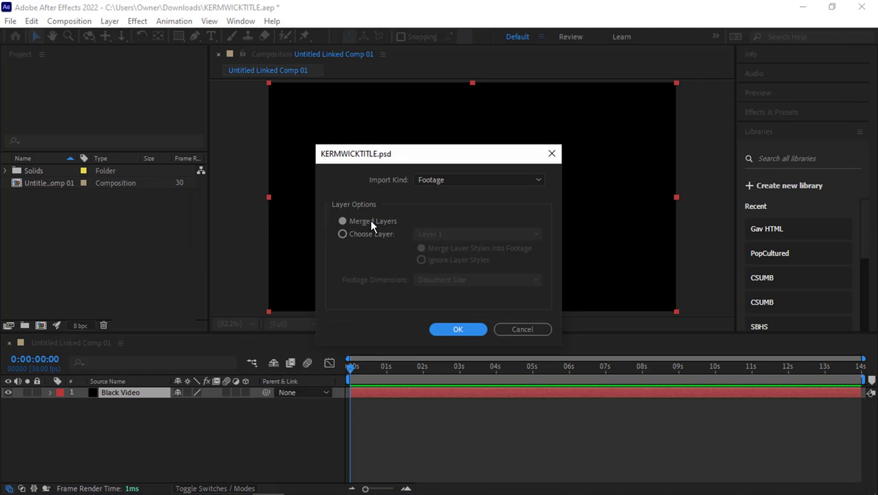
Import the PSD as a Composition with Merge Layer Styles into Footage
left_click(445, 180)
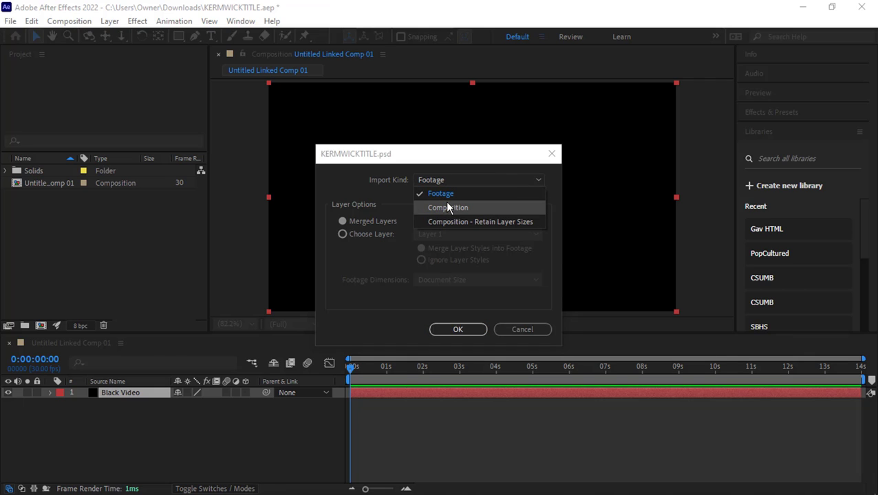
left_click(447, 206)
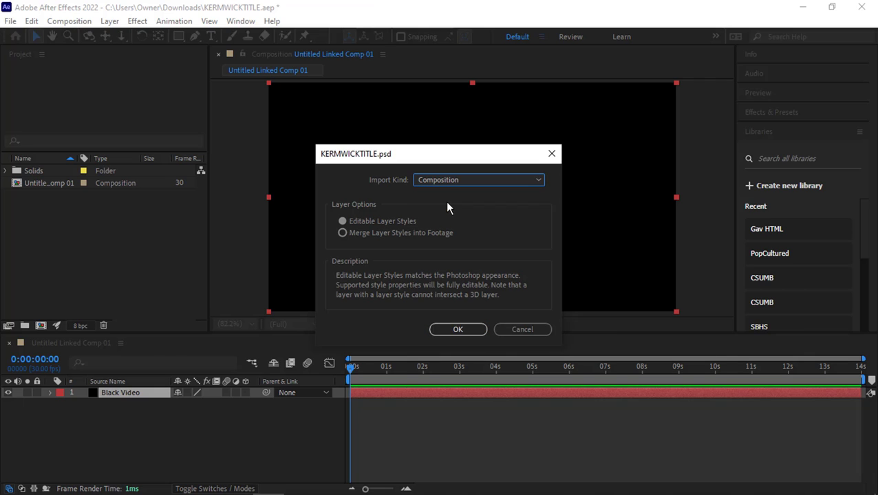
left_click(343, 234)
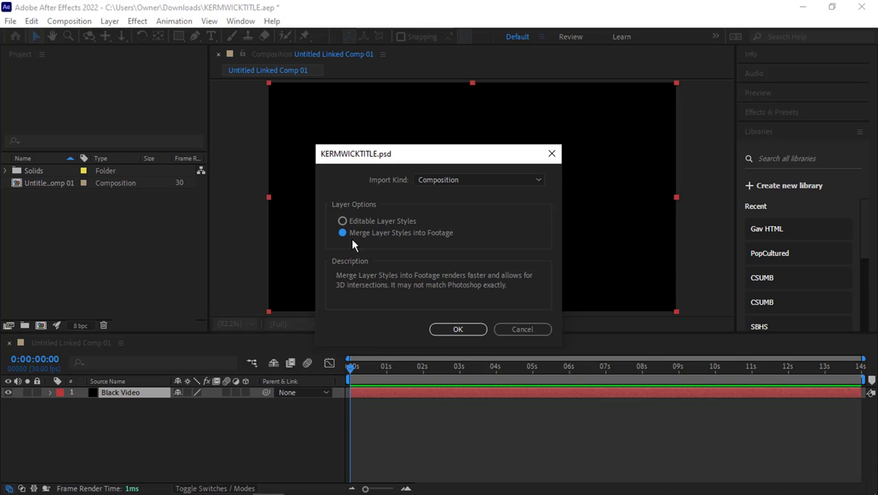
left_click(465, 332)
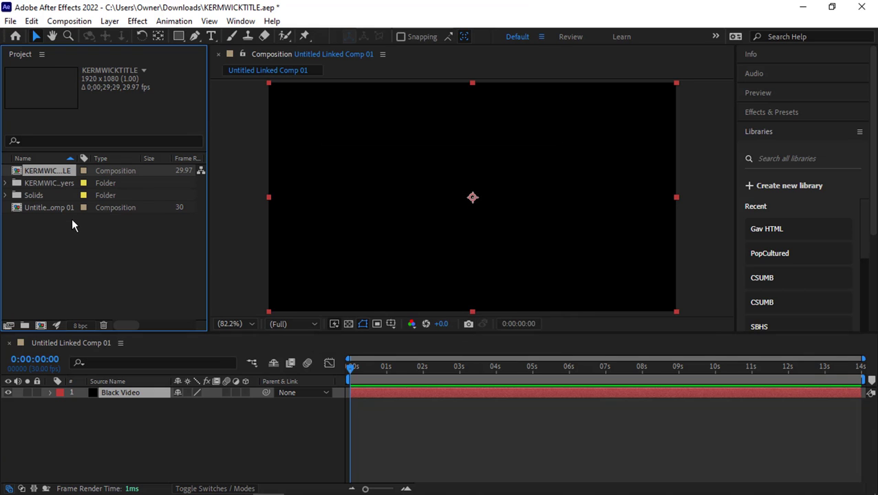
Open the KERMWICKTITLE composition, delete its Background layer and re-enable the preview refresh
double_click(18, 172)
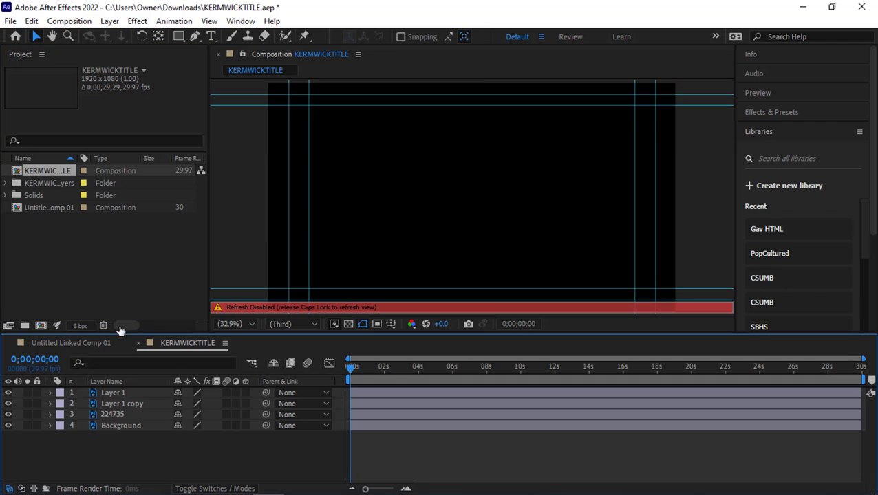
left_click(131, 426)
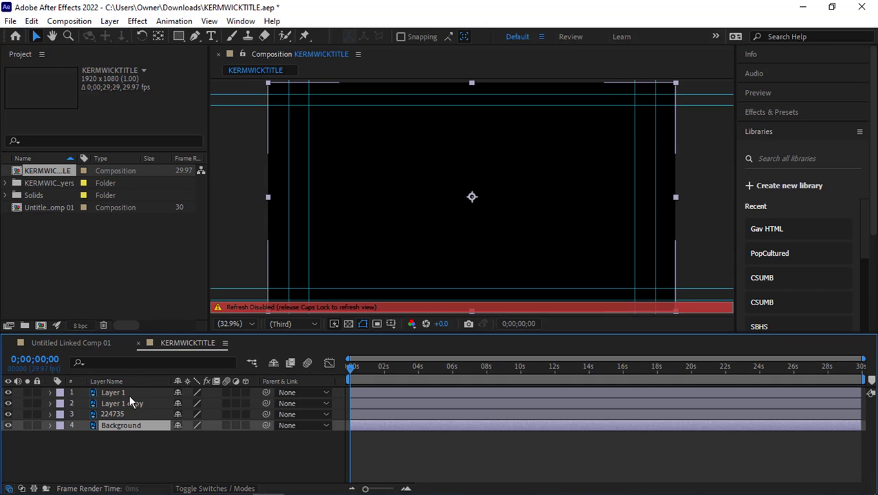
key("Delete")
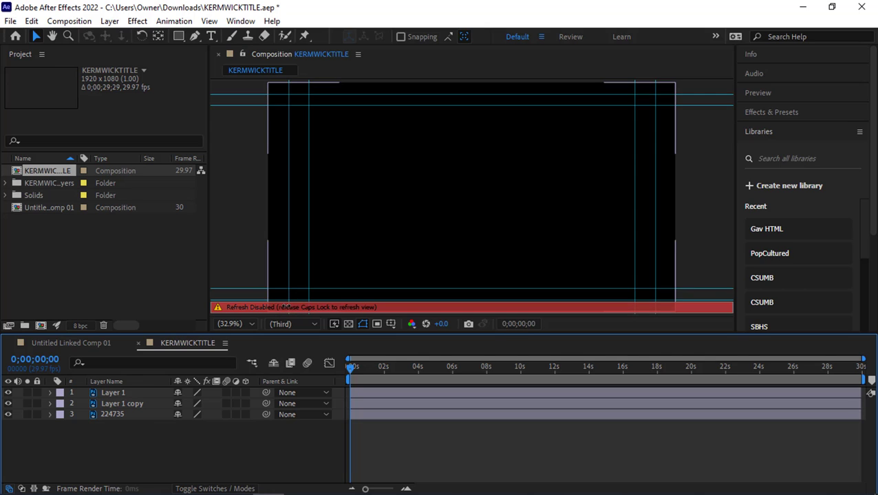
key("Caps_Lock")
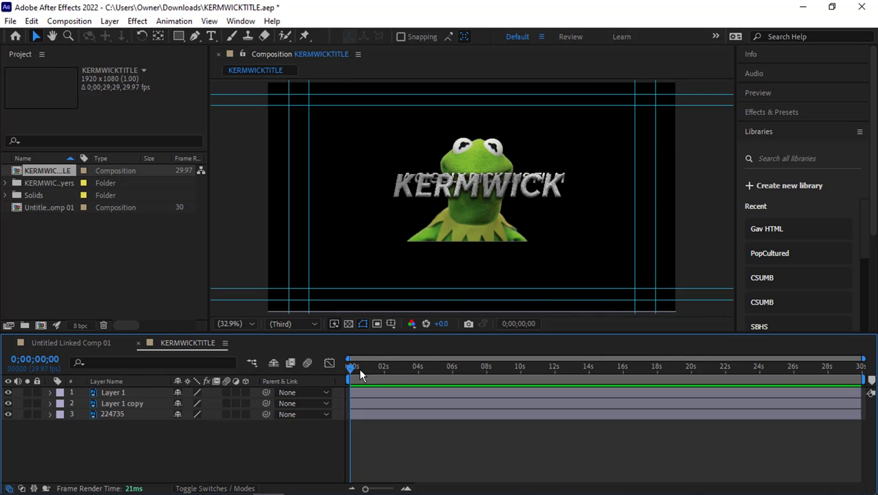
Check each layer's visibility at about 2 seconds and hide layers 224735 and Layer 1, leaving only Layer 1 copy shown
left_click_drag(358, 368, 384, 368)
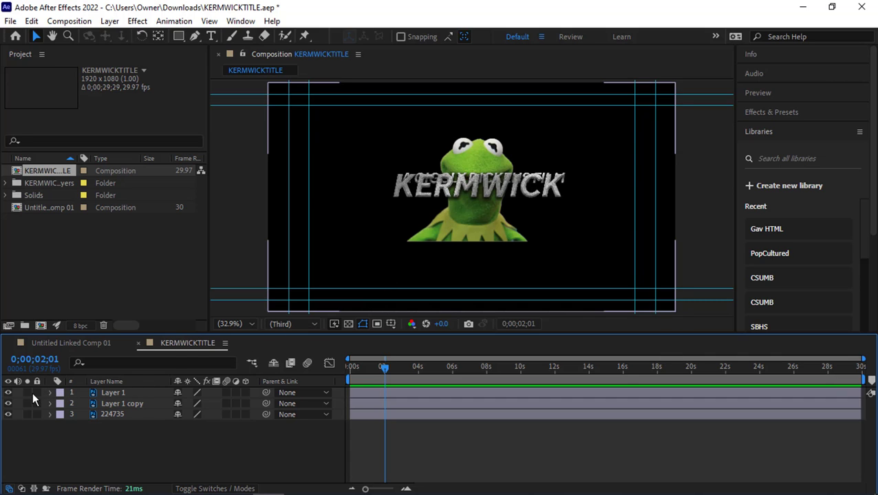
left_click(8, 393)
left_click(7, 393)
left_click(8, 414)
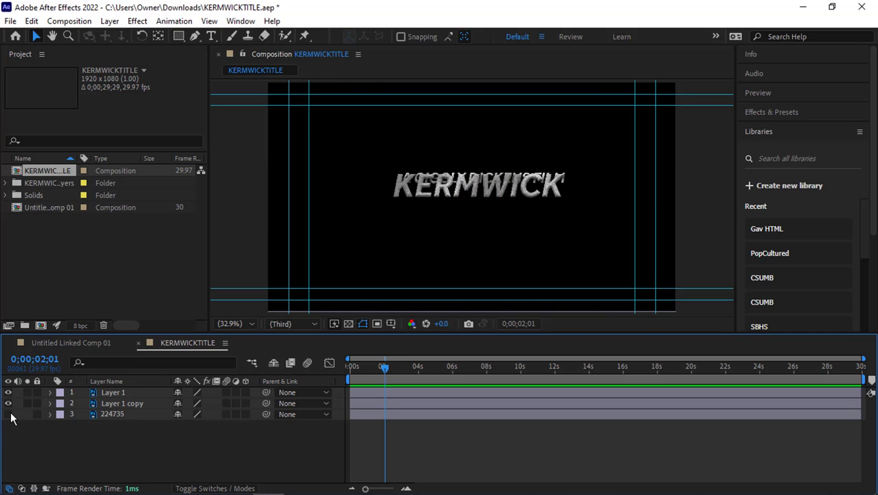
left_click(9, 404)
left_click(8, 404)
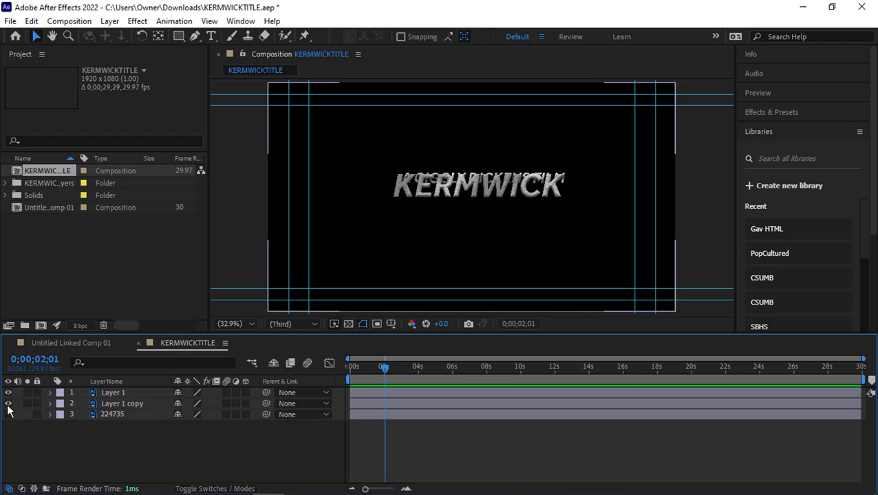
left_click(8, 393)
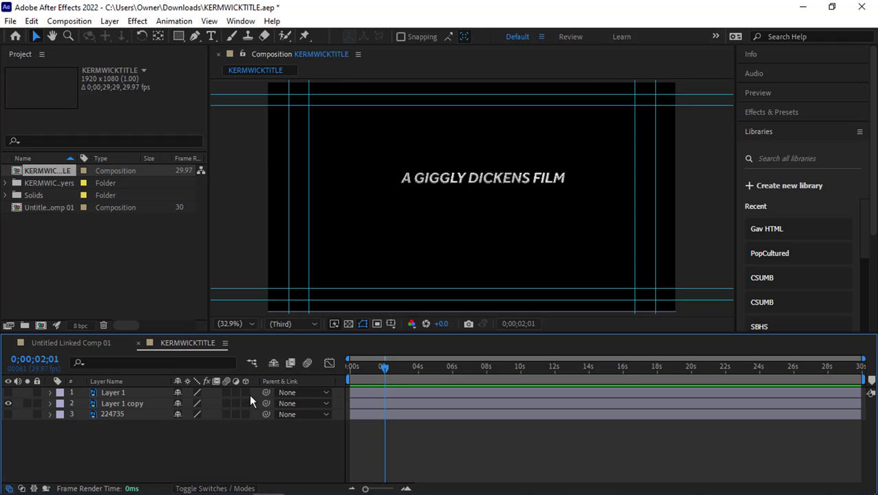
Move Layer 1 copy to the top of the layer stack and trim it to end at about 7 seconds
double_click(119, 402)
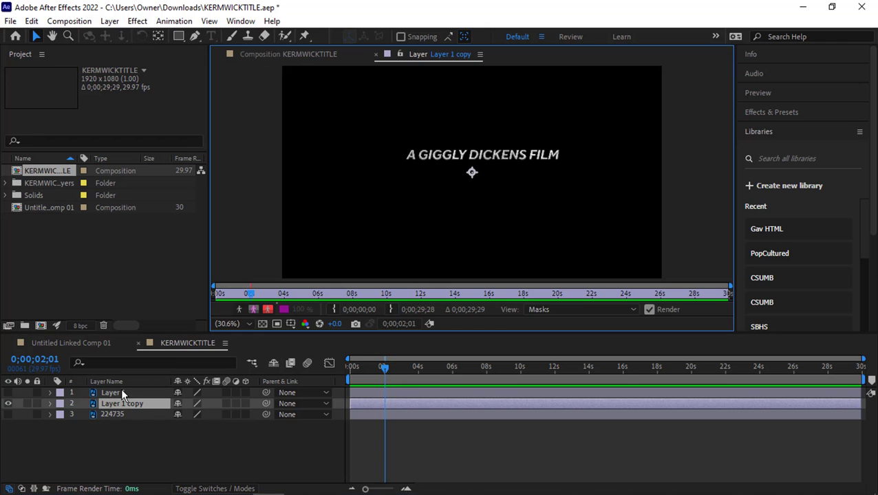
left_click_drag(113, 406, 123, 394)
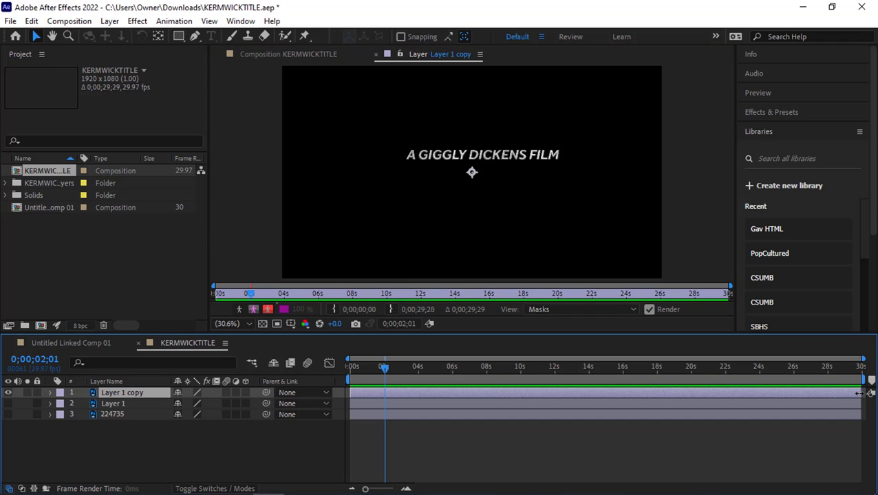
left_click_drag(853, 394, 422, 392)
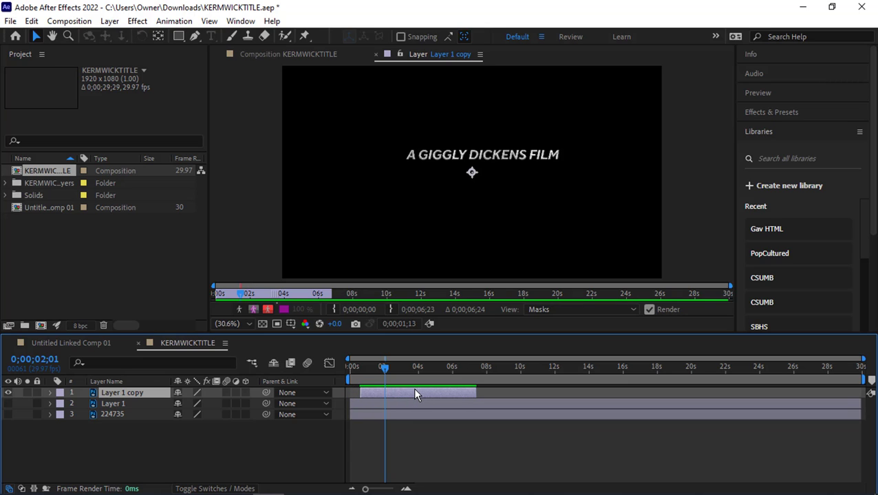
Show Layer 1 and trim its start to about 0;00;07;22, just after Layer 1 copy ends
left_click_drag(389, 368, 482, 374)
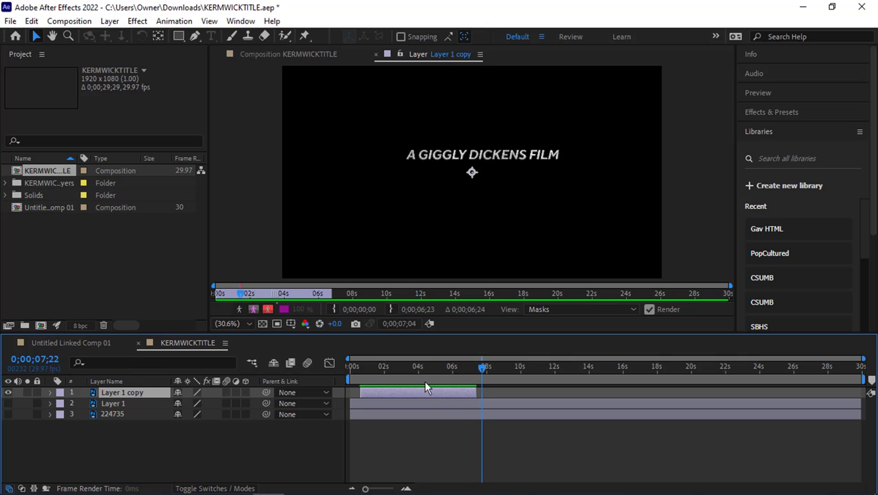
left_click(7, 403)
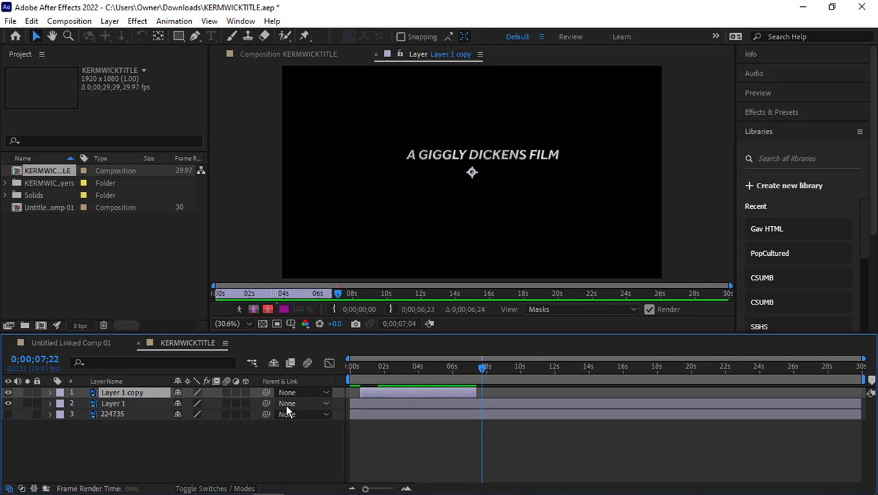
left_click_drag(351, 404, 480, 405)
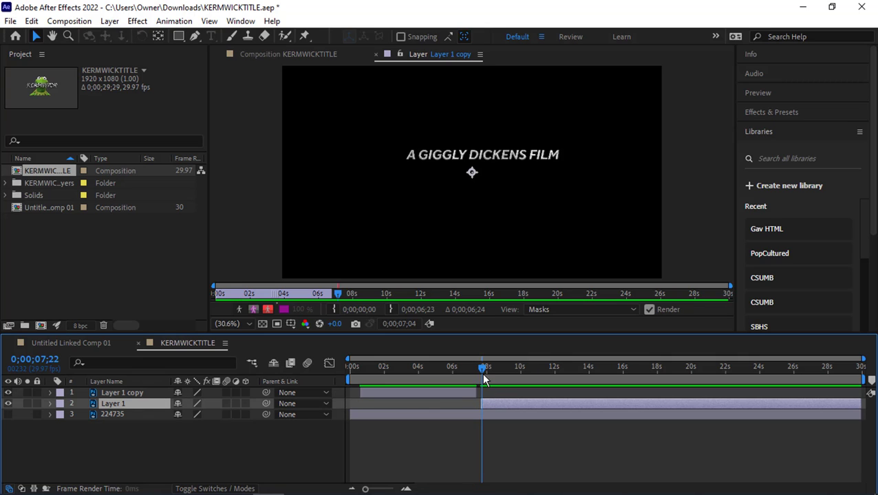
Scrub between the two title layers, view Layer 1 on its own, and close the Layer viewer to return to the composition
left_click_drag(481, 372, 493, 370)
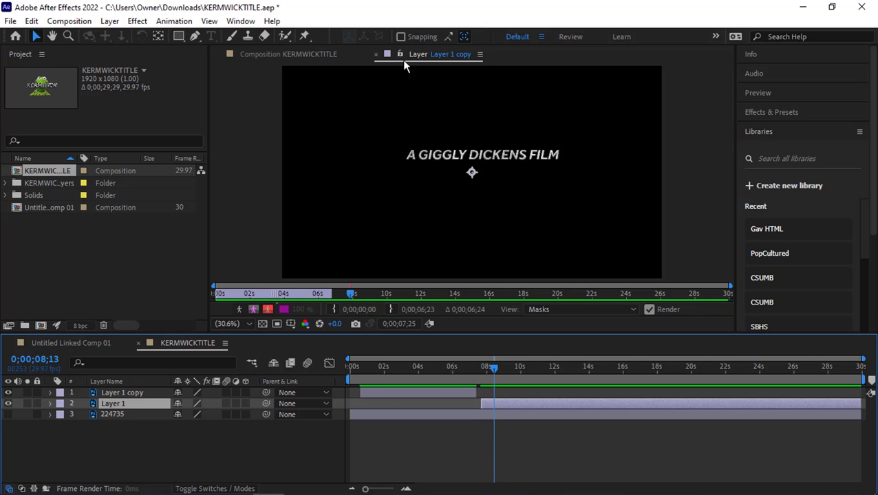
left_click_drag(519, 376, 442, 375)
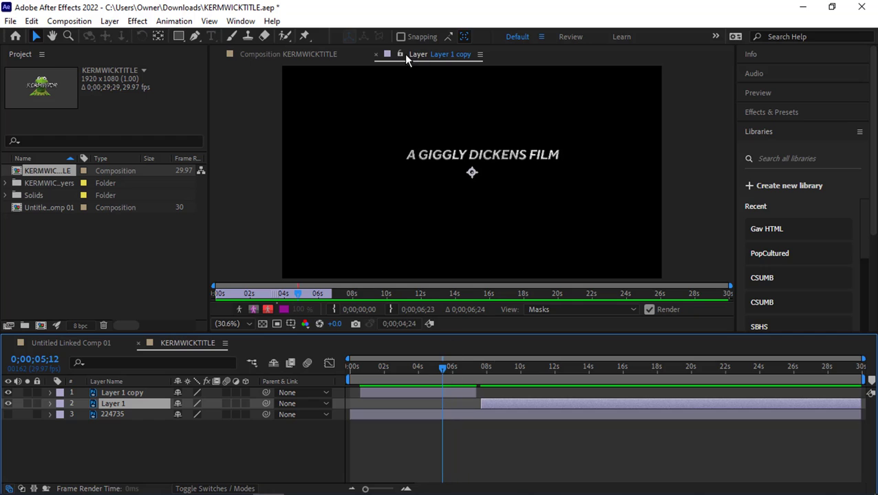
double_click(497, 402)
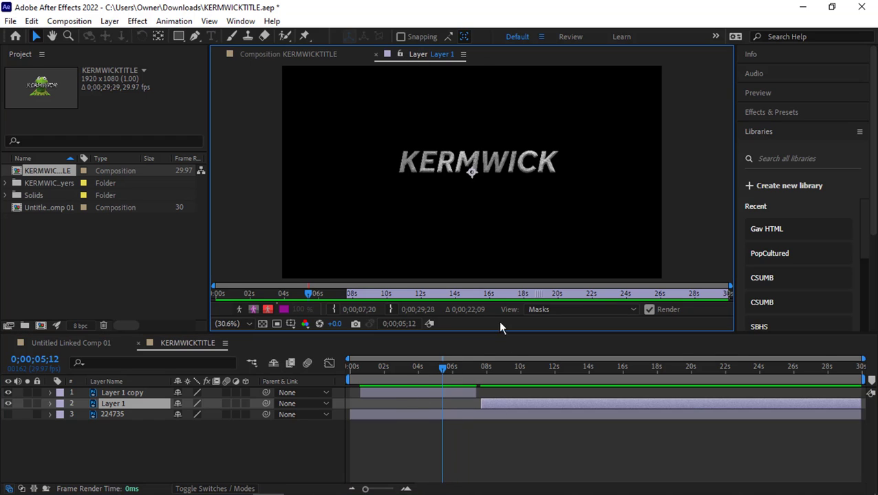
left_click(376, 54)
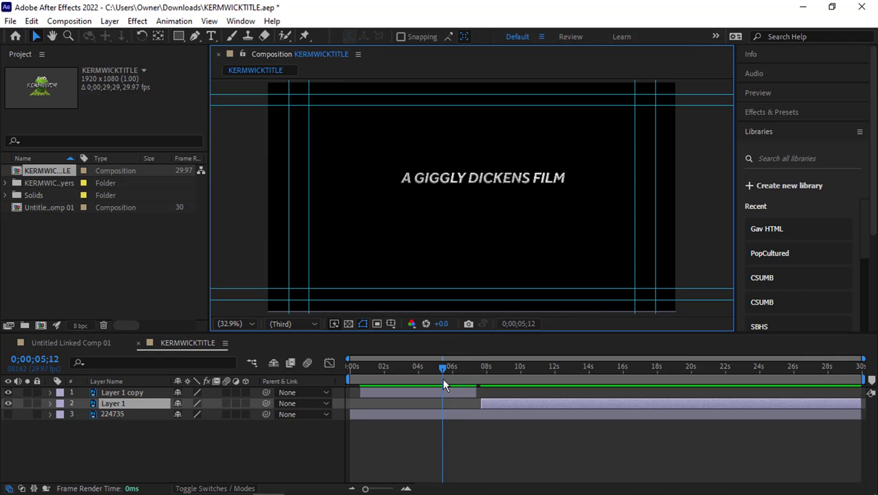
Shorten the end of Layer 1 and shift the layer to run from about 9 to 29 seconds
left_click_drag(441, 368, 825, 370)
left_click_drag(858, 407, 825, 405)
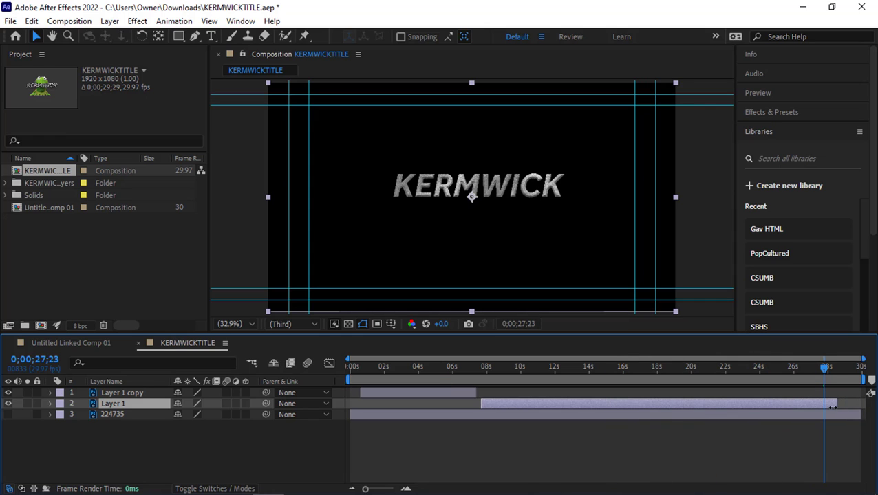
left_click_drag(651, 403, 674, 403)
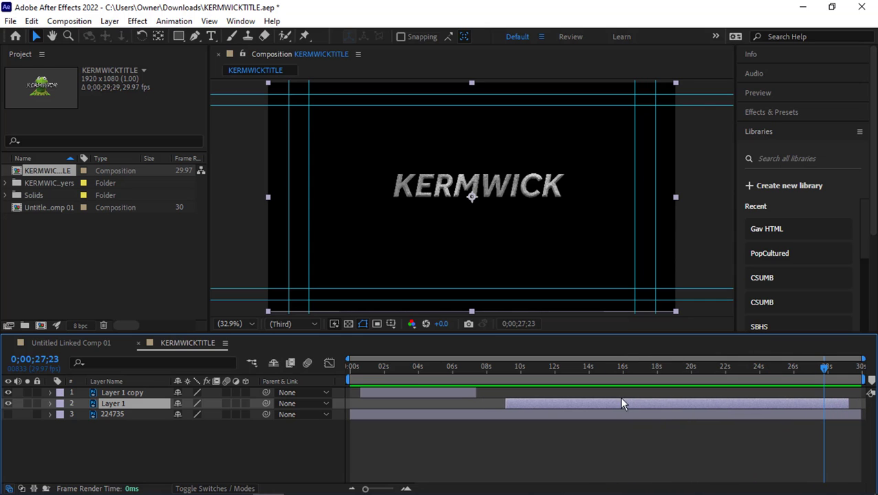
Extend Layer 1 copy to meet the start of Layer 1, and trim layer 224735 to about 12.5 to 28.5 seconds
left_click_drag(474, 393, 503, 393)
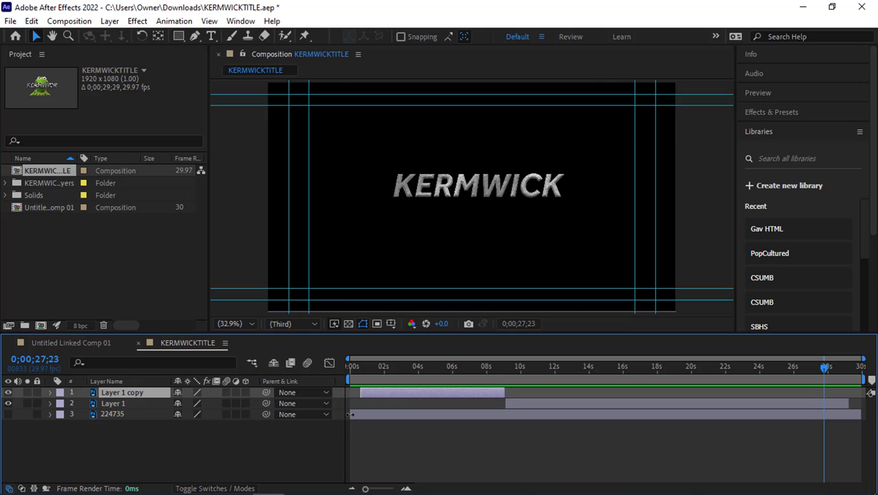
left_click_drag(351, 414, 566, 418)
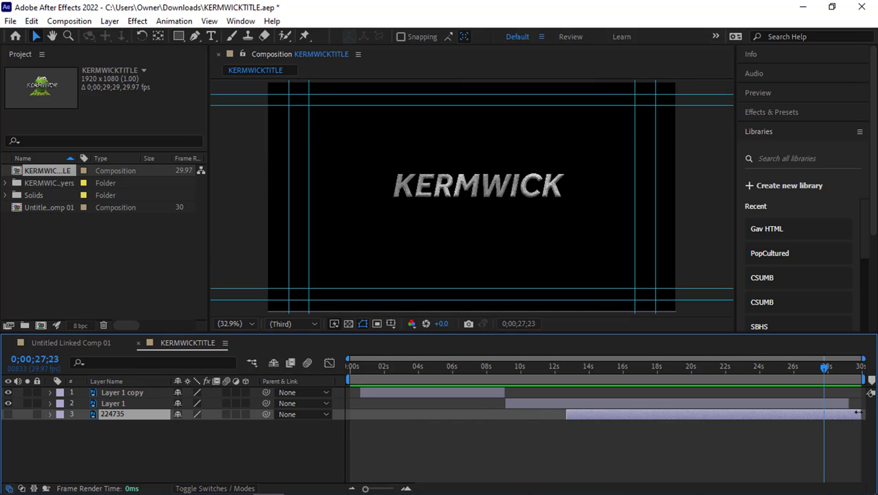
left_click_drag(857, 412, 835, 412)
Reveal the Opacity property of all three layers and move the current time to 0;00;01;00
left_click_drag(387, 378, 480, 380)
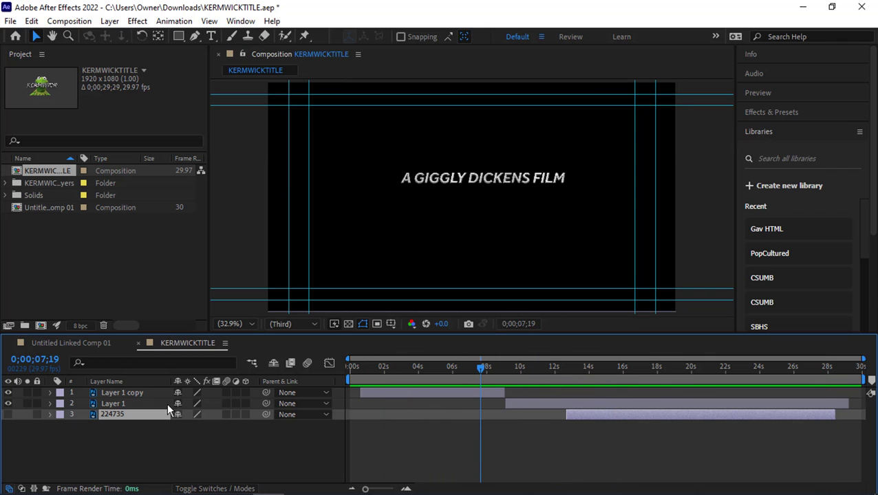
left_click(139, 390, "shift")
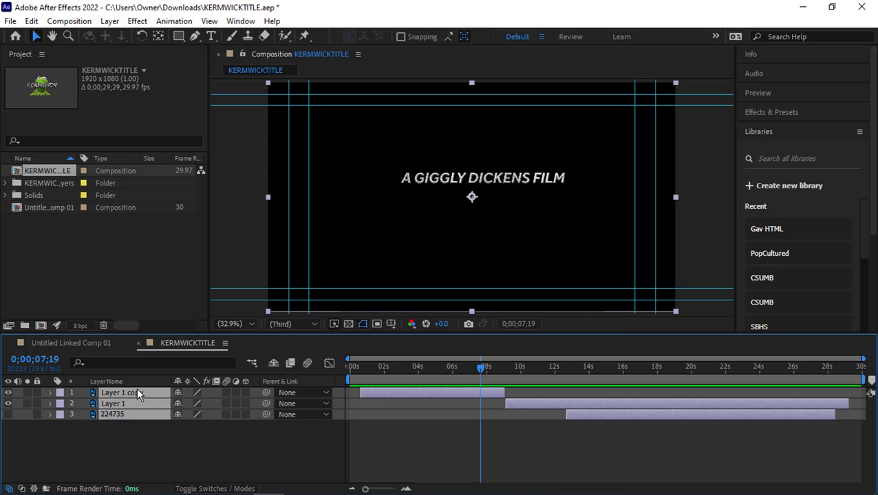
key("t")
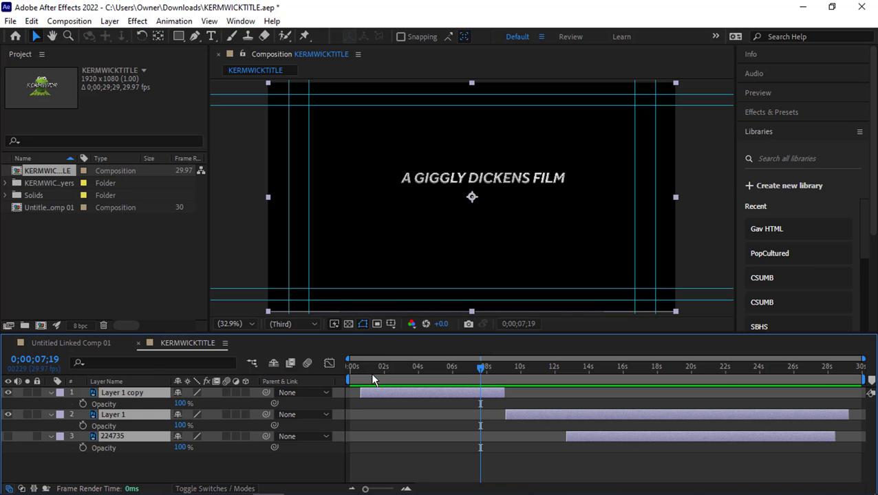
mouse_move(375, 373)
left_mouse_down()
mouse_move(361, 373)
mouse_move(368, 373)
left_mouse_up()
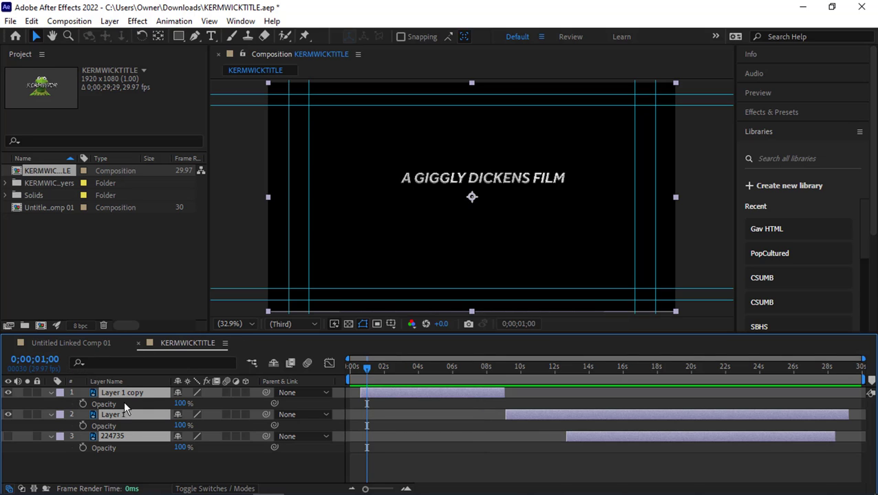
Try to keyframe Opacity on all three layers at once at 0;00;01;00, and undo the keyframes
left_click(83, 404)
key("ctrl+a")
key("alt+shift+t")
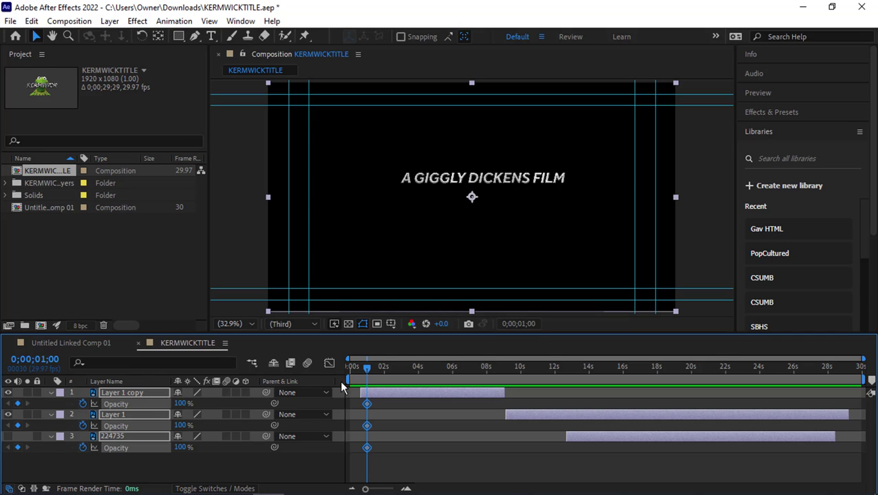
left_click_drag(368, 374, 360, 374)
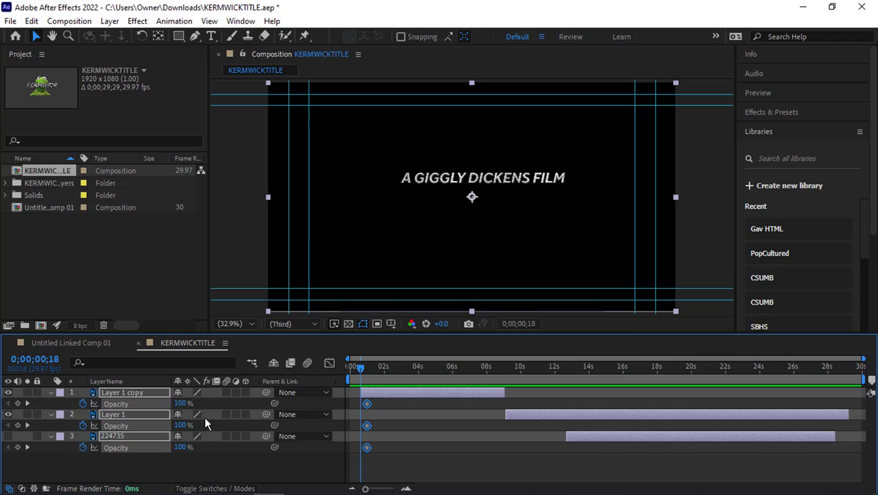
key("ctrl+z")
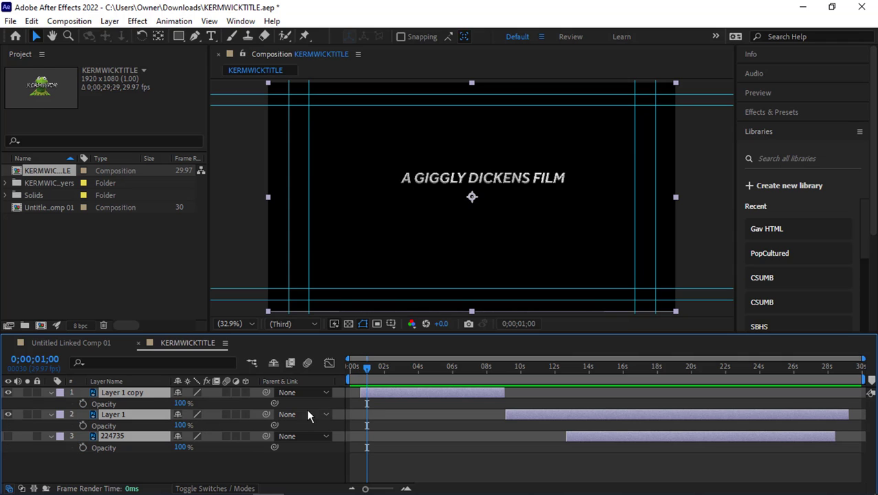
Fade in Layer 1 copy with Opacity keyframes of 0% at 0;00;00;19 and 100% at 0;00;01;00
left_click(143, 383)
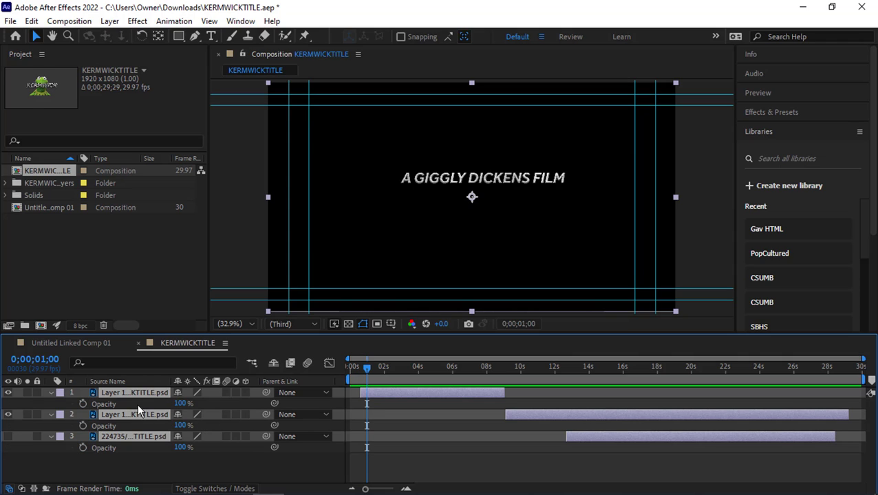
left_click(121, 460)
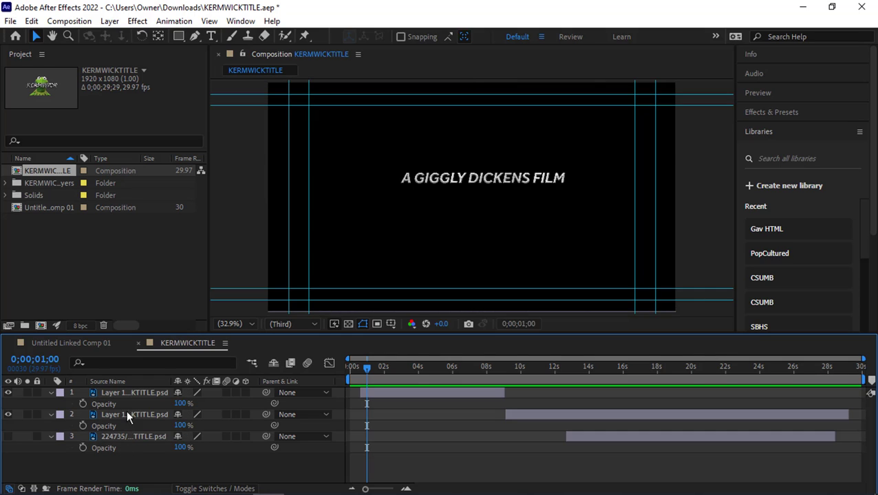
left_click(131, 392)
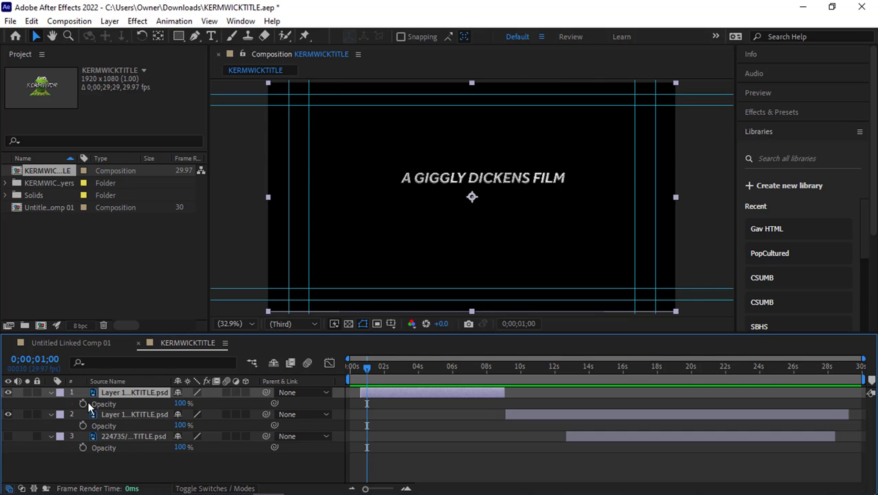
left_click(82, 403)
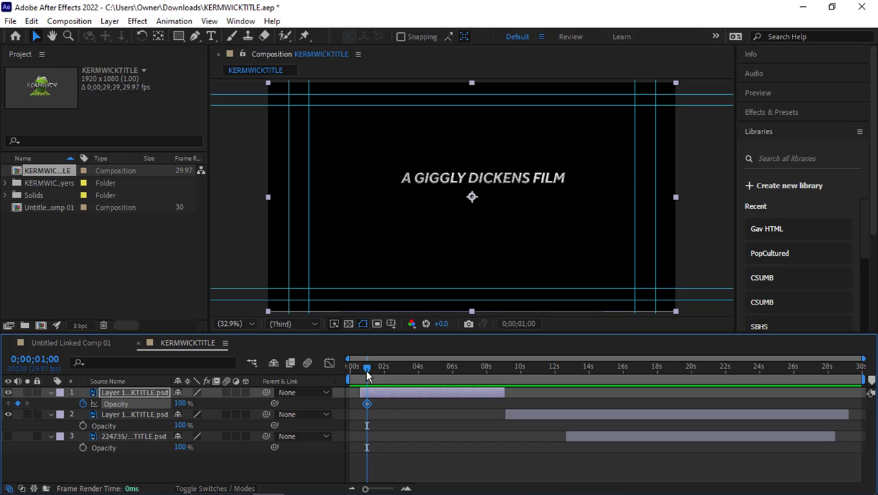
left_click_drag(366, 374, 362, 377)
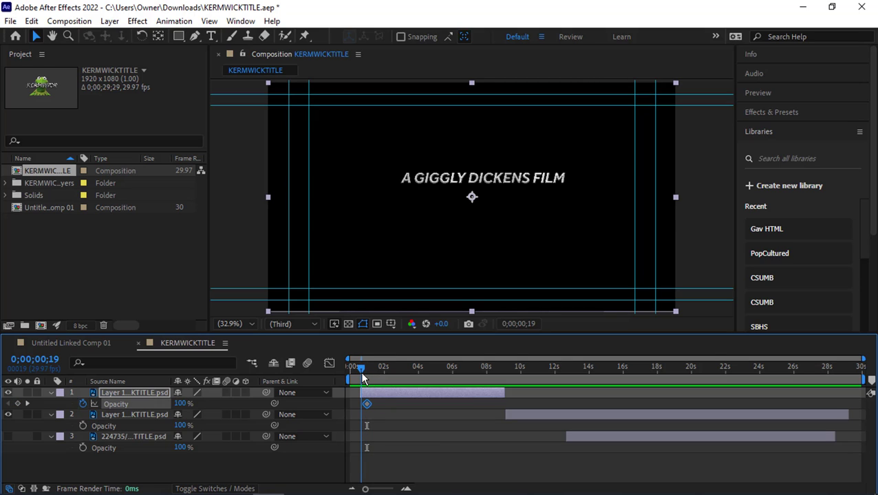
left_click_drag(180, 403, 158, 405)
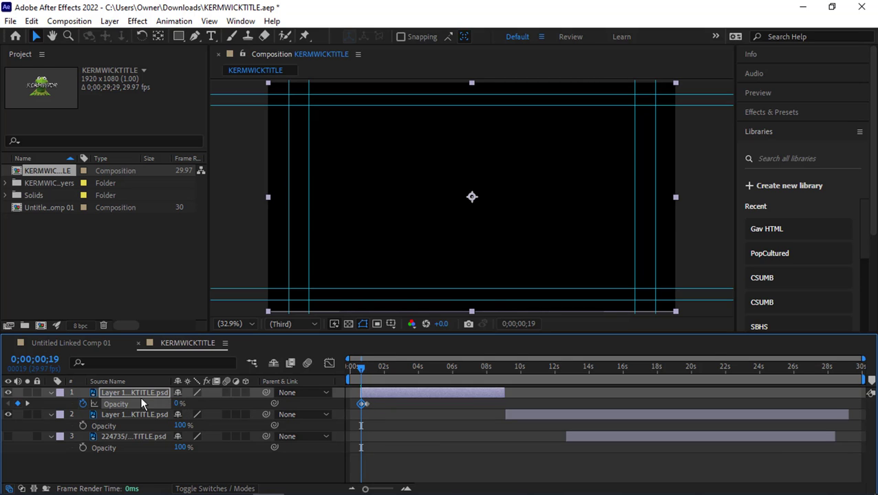
Duplicate the fade-in keyframes on Layer 1 copy, time-reverse them, and place them at the layer's end, around 8.5 to 9 seconds
left_click_drag(372, 411, 353, 411)
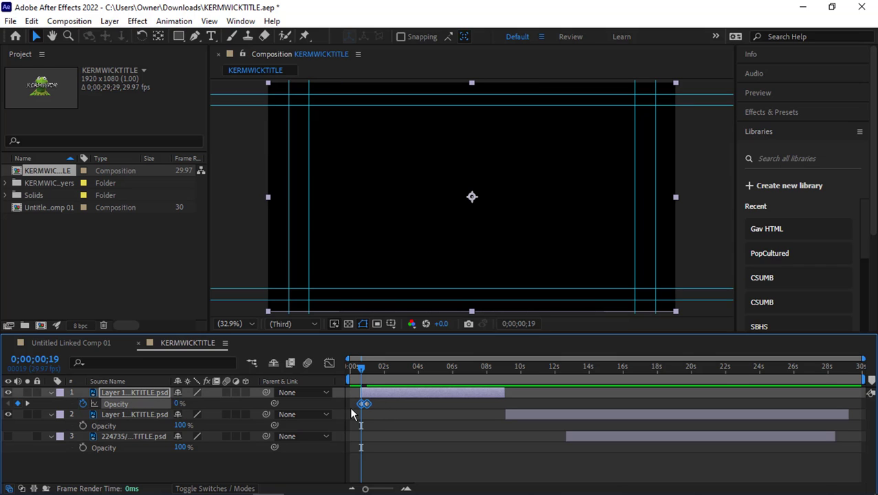
left_click(465, 371)
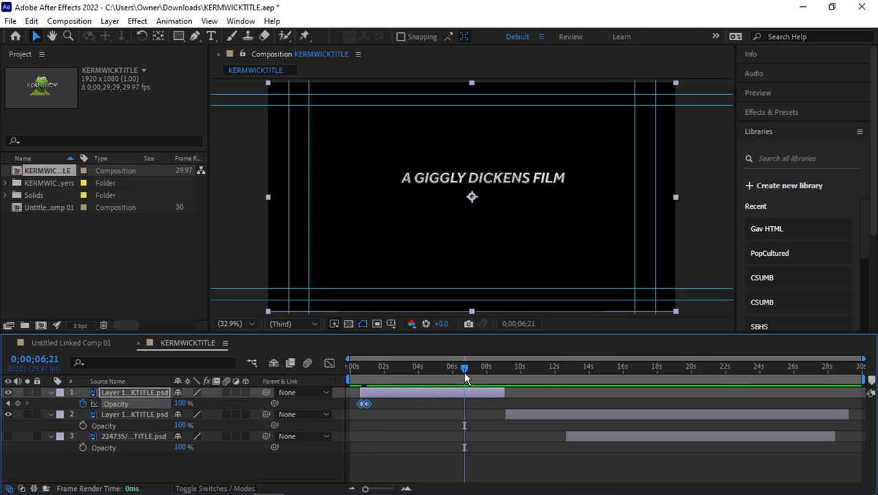
key("ctrl+v")
right_click(467, 404)
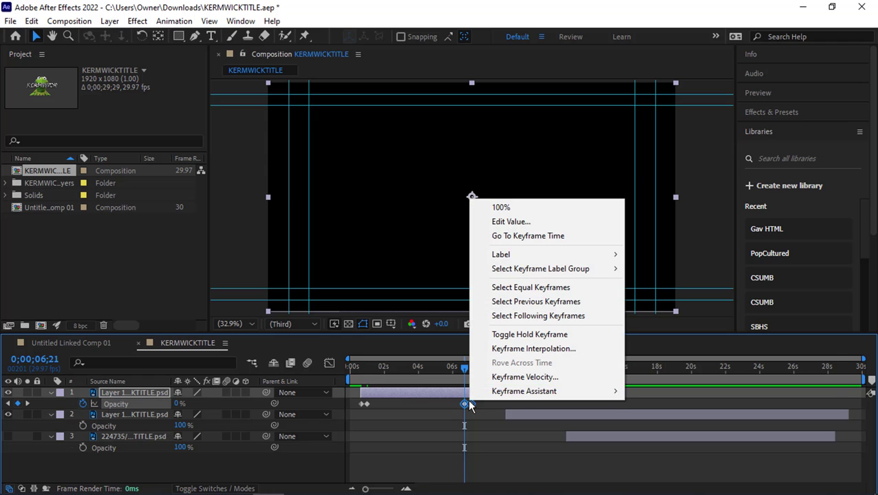
mouse_move(482, 401)
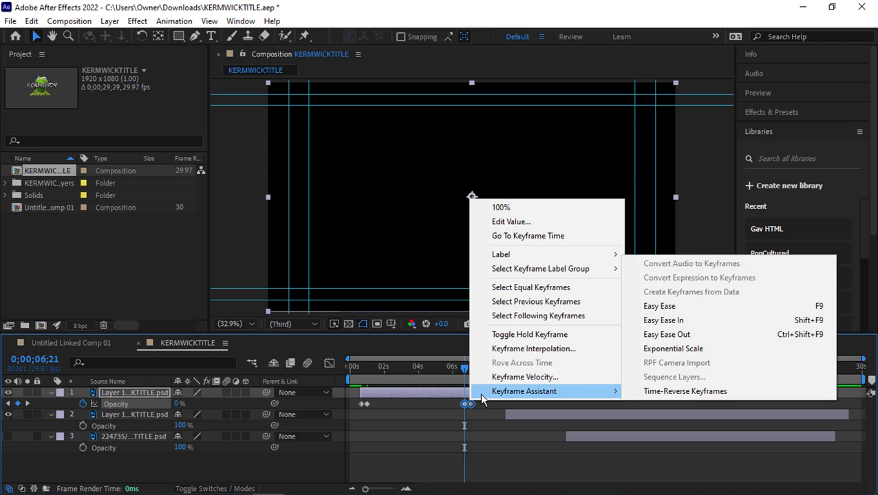
left_click(663, 390)
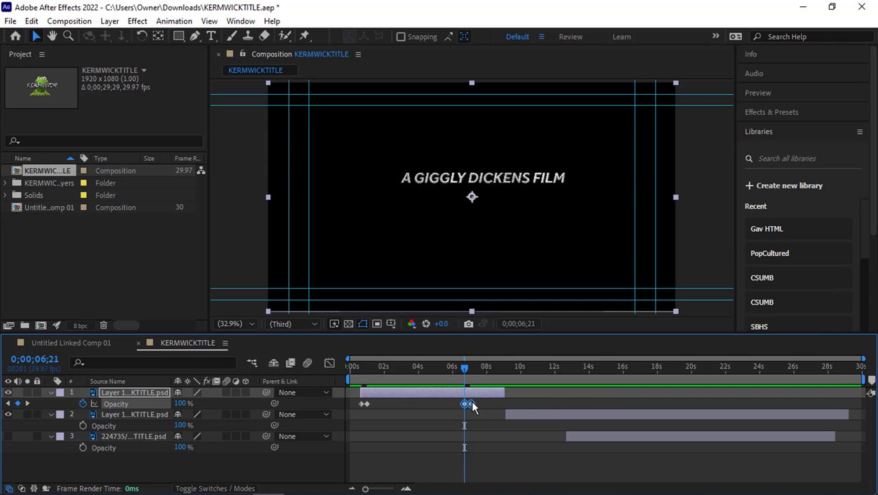
left_click_drag(471, 406, 504, 411)
mouse_move(358, 373)
left_mouse_down()
mouse_move(527, 373)
mouse_move(366, 375)
left_mouse_up()
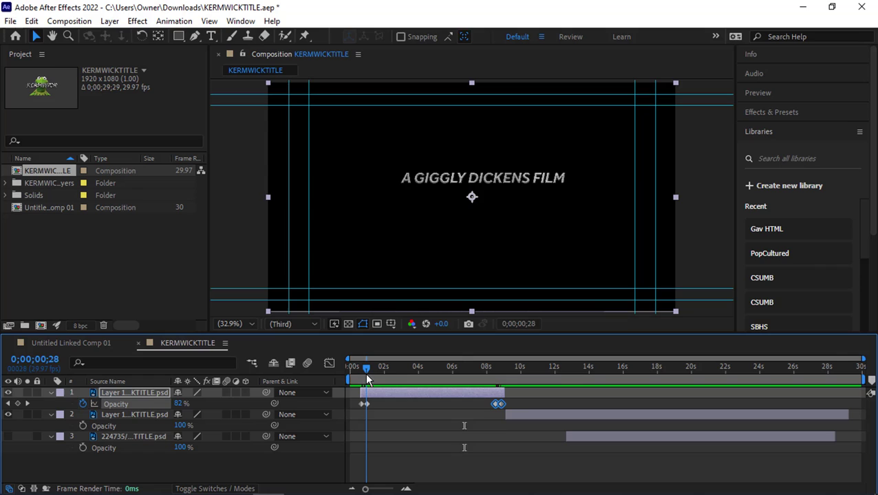
Paste the opacity fade-in keyframes onto Layer 1 at its start, 0;00;09;02
left_click(518, 417)
left_click(505, 374)
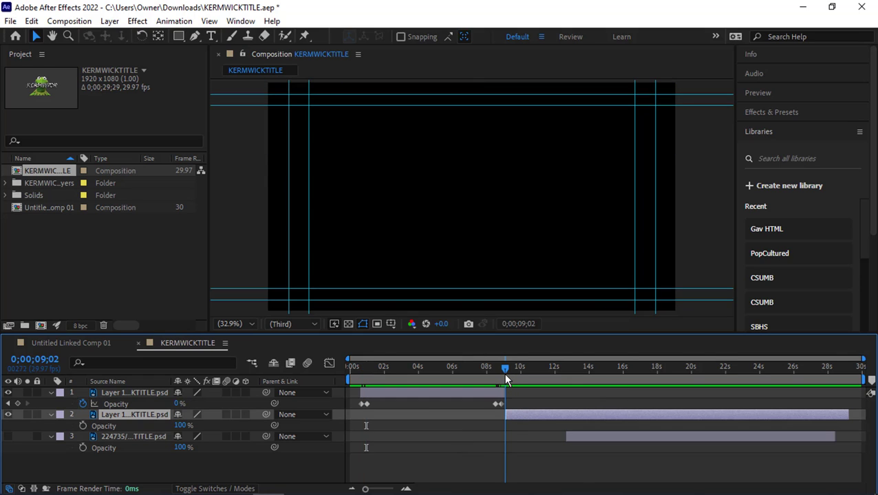
key("ctrl+v")
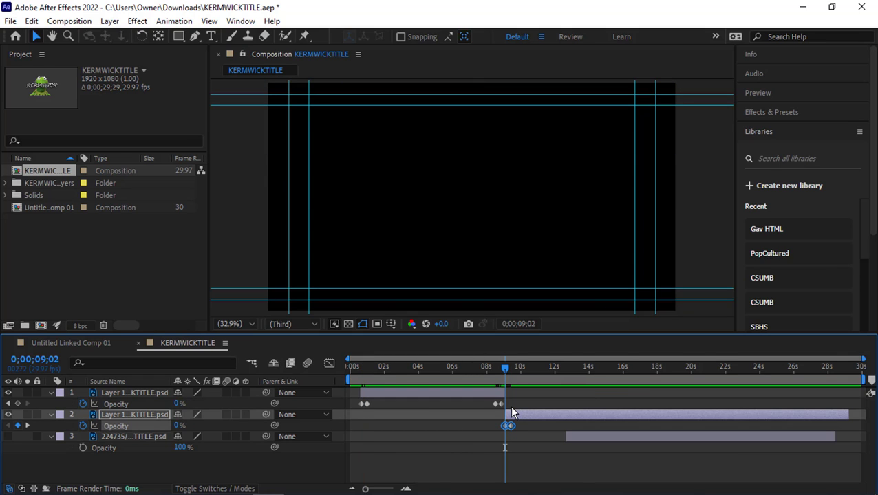
Paste the fade keyframes again on Layer 1, time-reverse them, and move them to the layer's end at about 29 seconds
left_click_drag(500, 372, 577, 377)
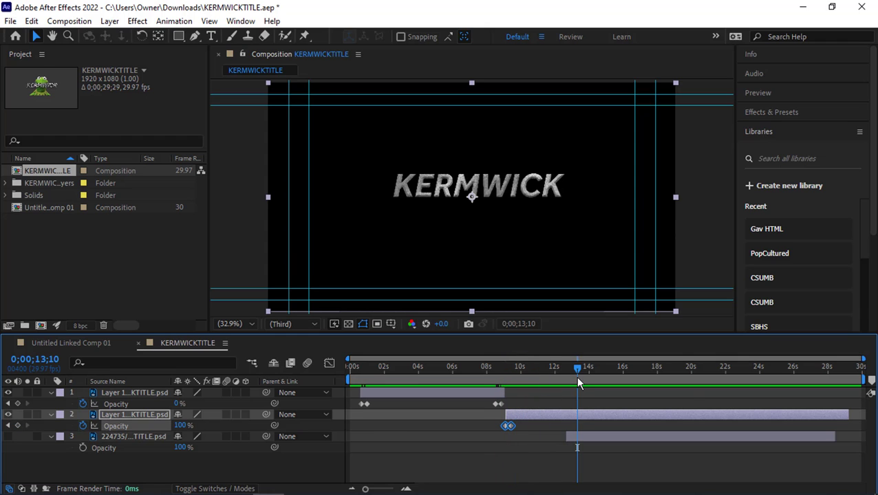
key("ctrl+v")
right_click(580, 426)
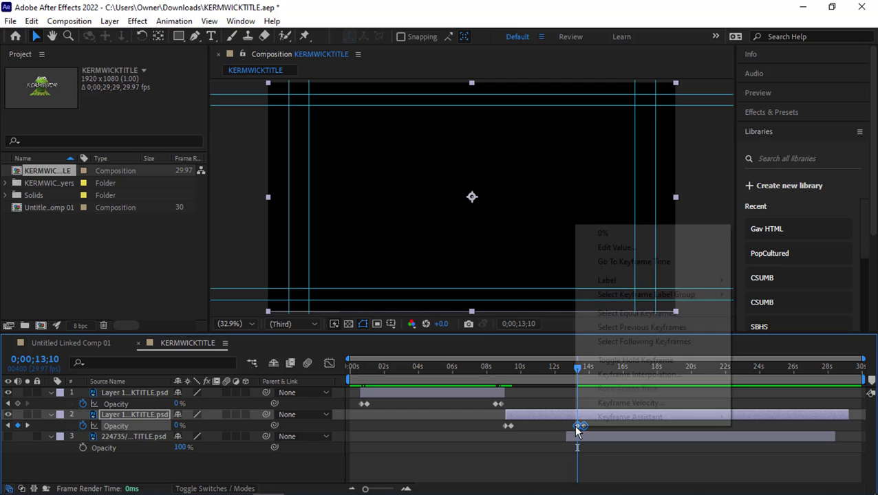
mouse_move(589, 417)
left_click(519, 416)
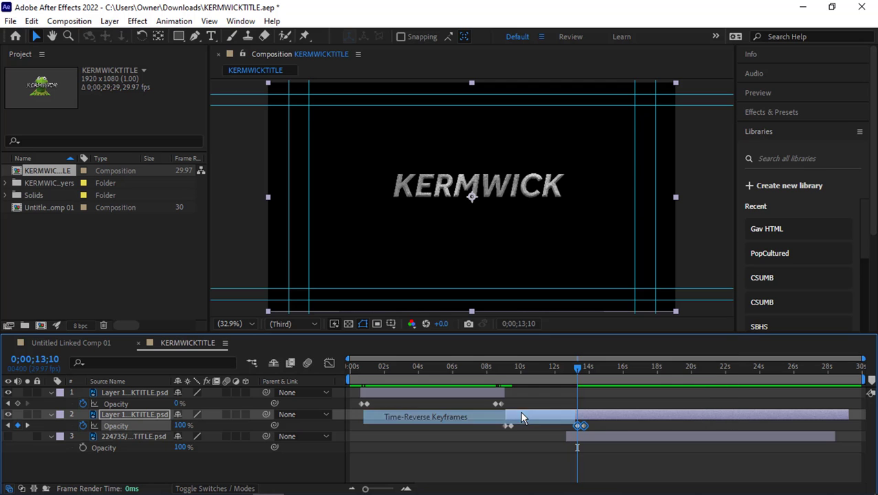
left_click_drag(581, 427, 841, 435)
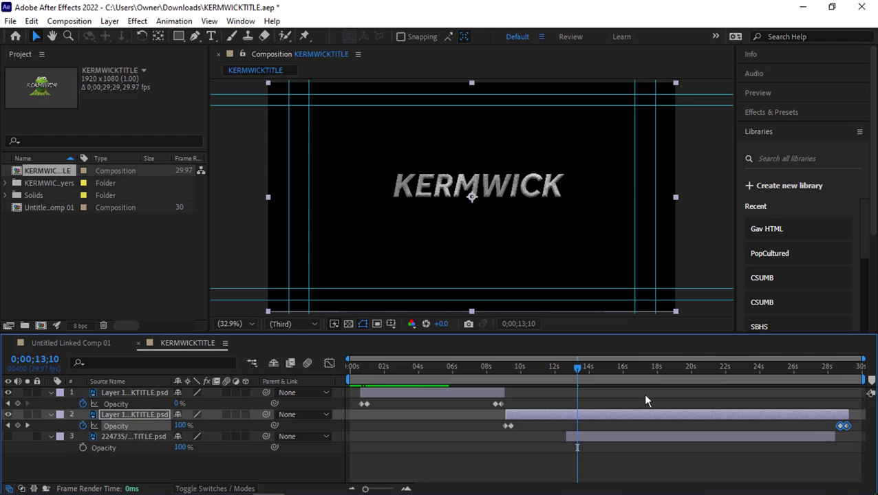
Shift Layer 1 earlier to start at about 8.4 seconds, overlapping the fade-out of Layer 1 copy
left_click_drag(576, 370, 520, 375)
left_click(529, 417)
left_click_drag(529, 416, 516, 416)
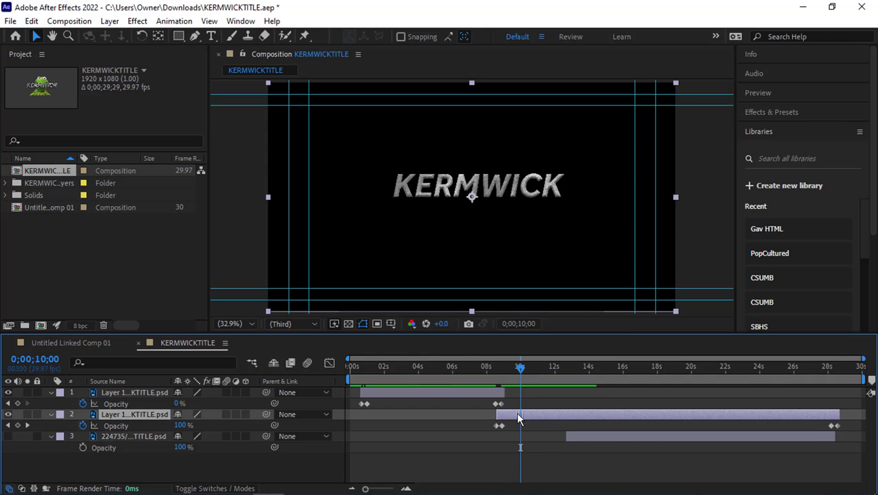
left_click(497, 371)
mouse_move(510, 376)
left_mouse_down()
mouse_move(529, 372)
mouse_move(492, 372)
mouse_move(511, 375)
left_mouse_up()
left_click(520, 377)
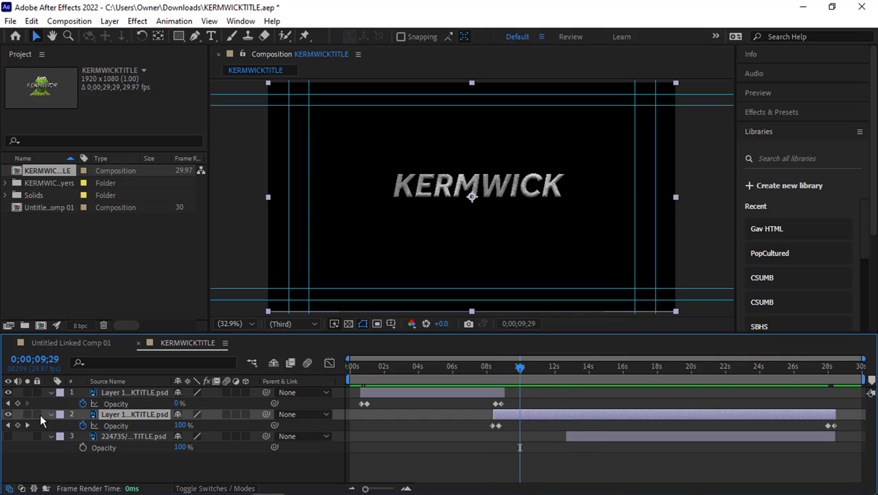
Show layer 224735 and extend its start back to about 10.8 seconds, previewing it up to 0;00;13;27
left_click(8, 436)
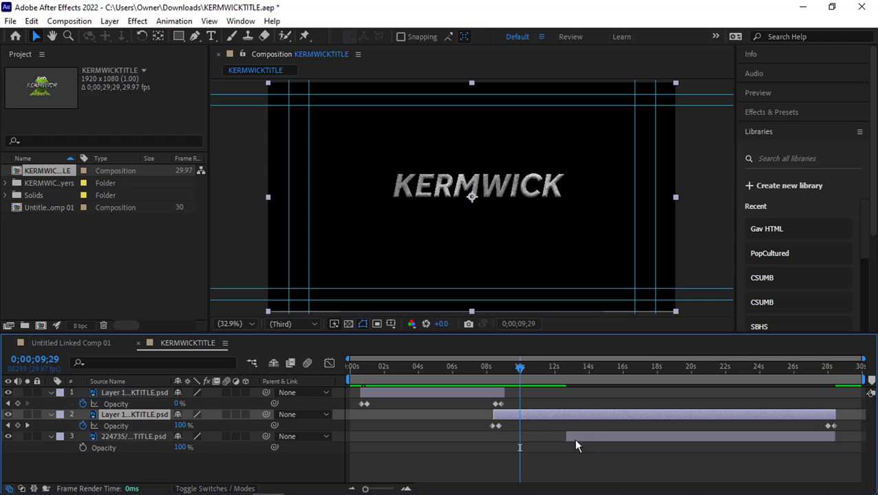
left_click_drag(564, 436, 534, 436)
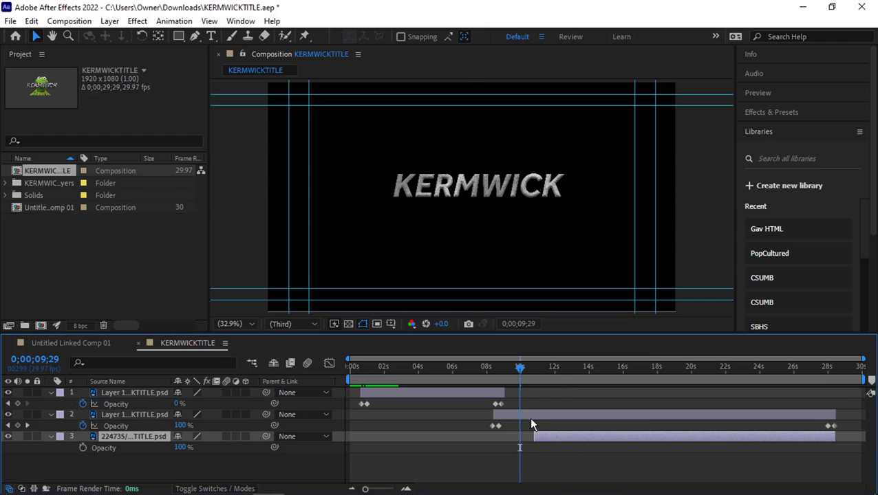
left_click(531, 371)
left_click_drag(533, 373, 581, 376)
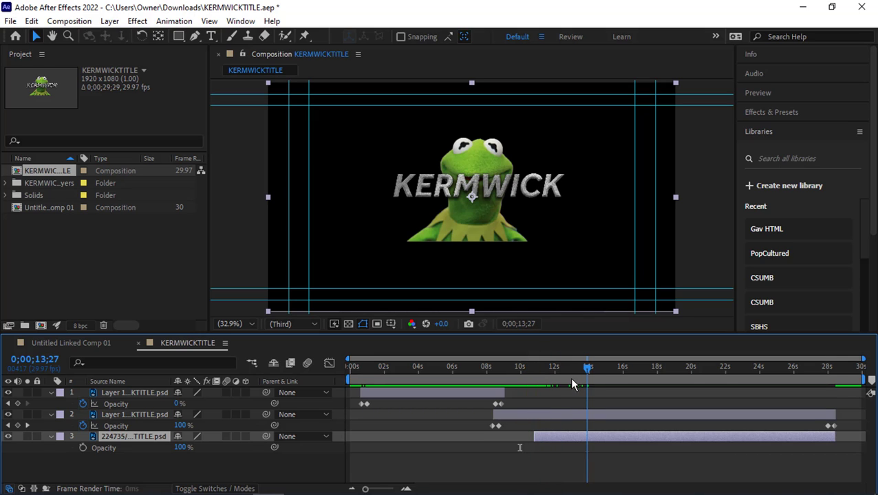
Scale layer 224735 to 68% and place the frog image slightly lower behind the KERMWICK title
left_click(465, 231)
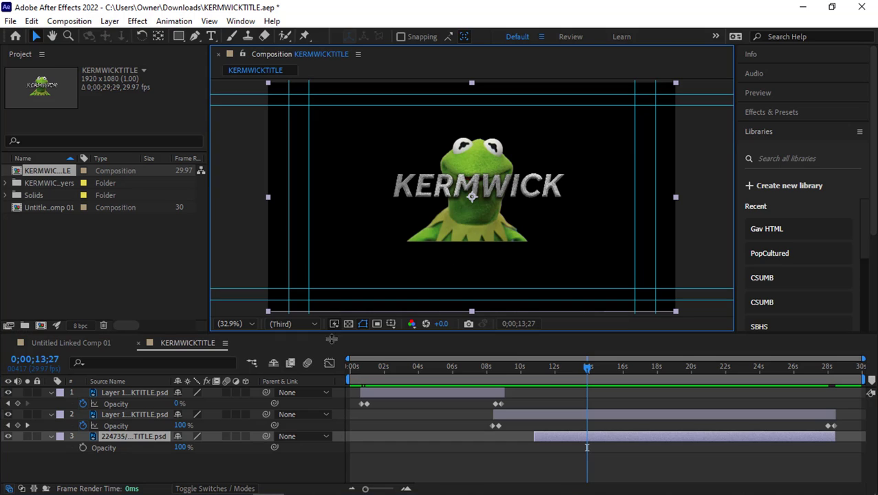
left_click(127, 440)
key("s")
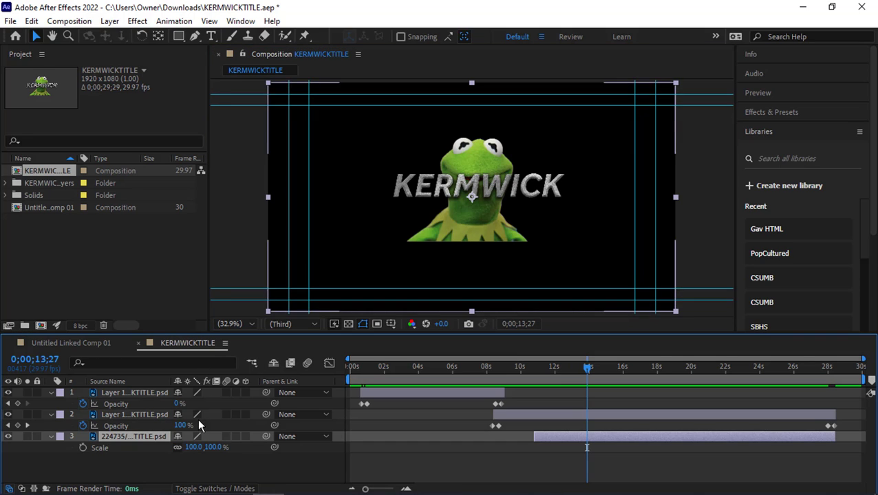
left_click_drag(206, 447, 193, 447)
left_click_drag(468, 222, 462, 246)
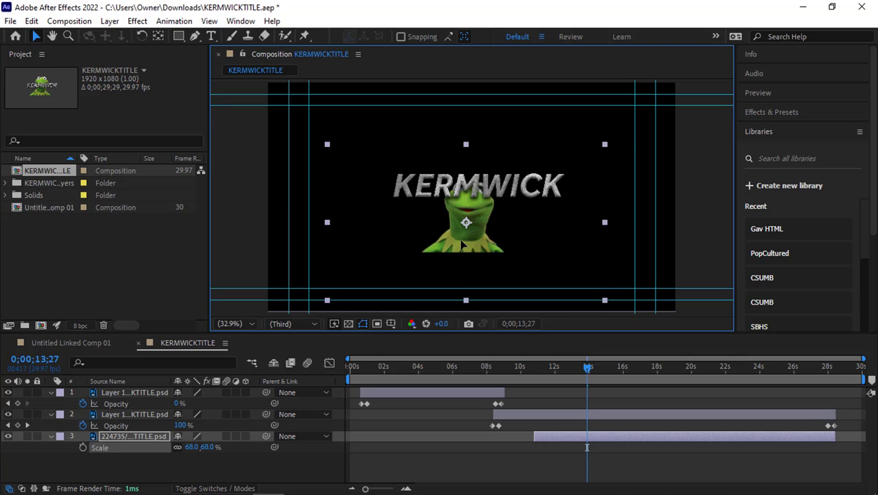
key("ctrl+z")
key("ctrl+s")
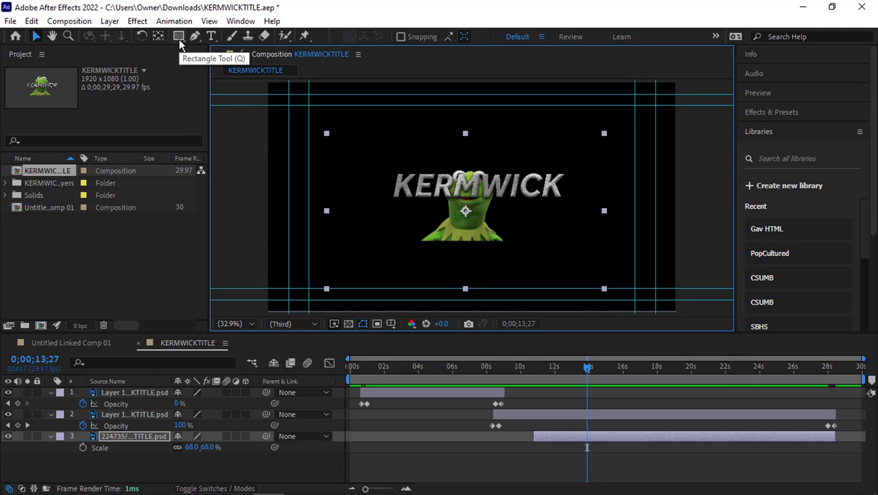
left_click(137, 465)
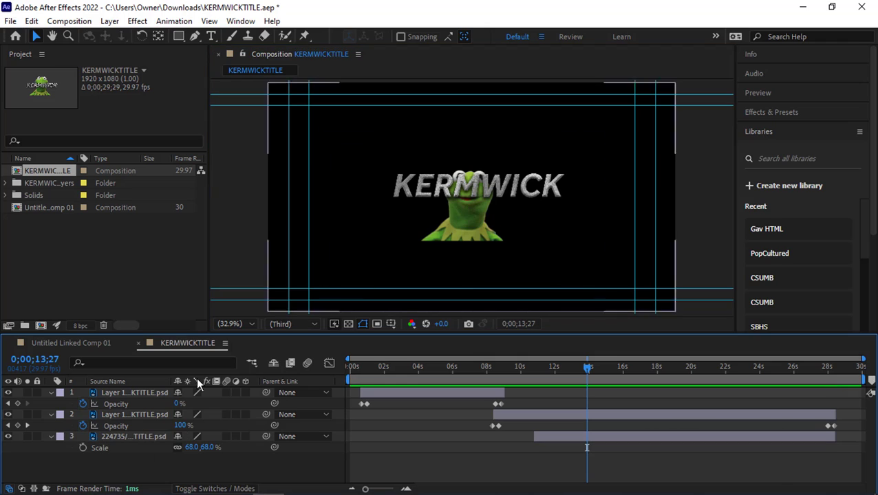
double_click(178, 36)
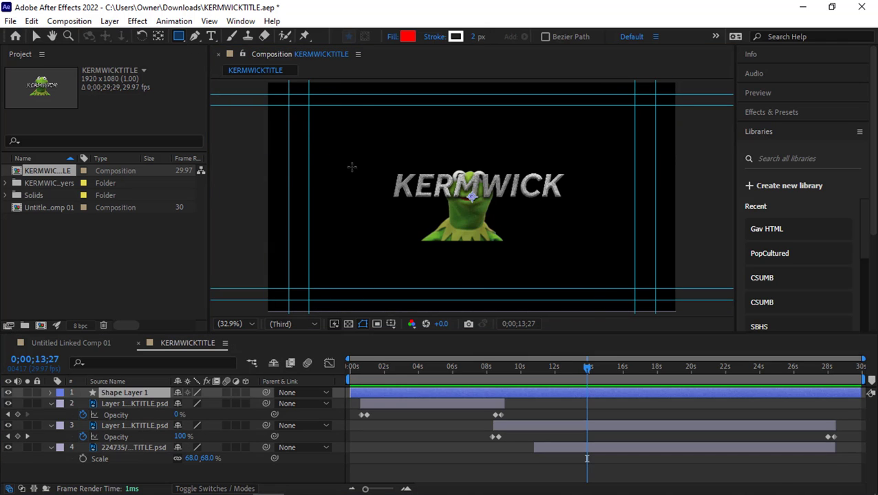
left_click_drag(288, 105, 365, 179)
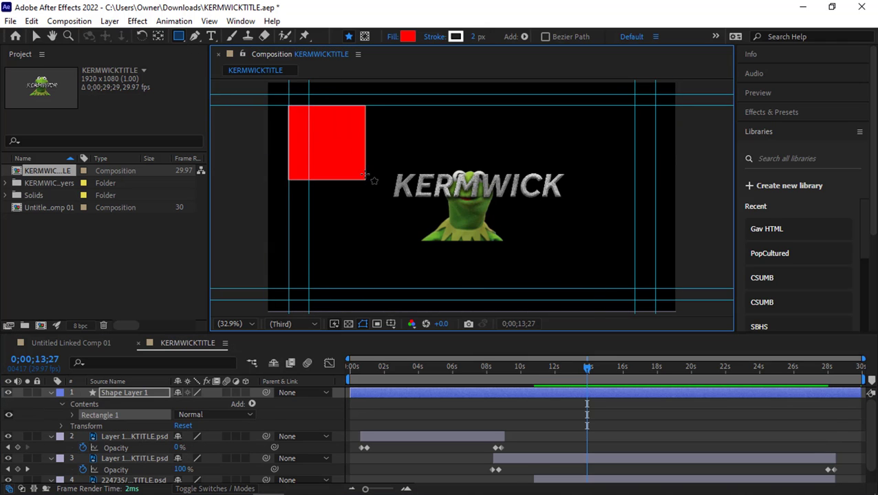
key("ctrl+z")
Draw a rectangular mask around the frog's head on layer 224735 and raise the layer to position 929.6, 497.8
left_click(110, 434)
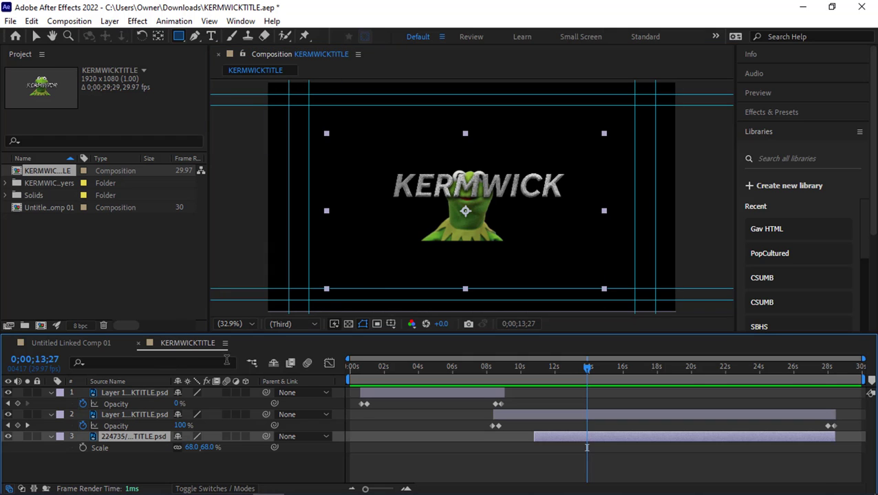
left_click_drag(407, 143, 535, 204)
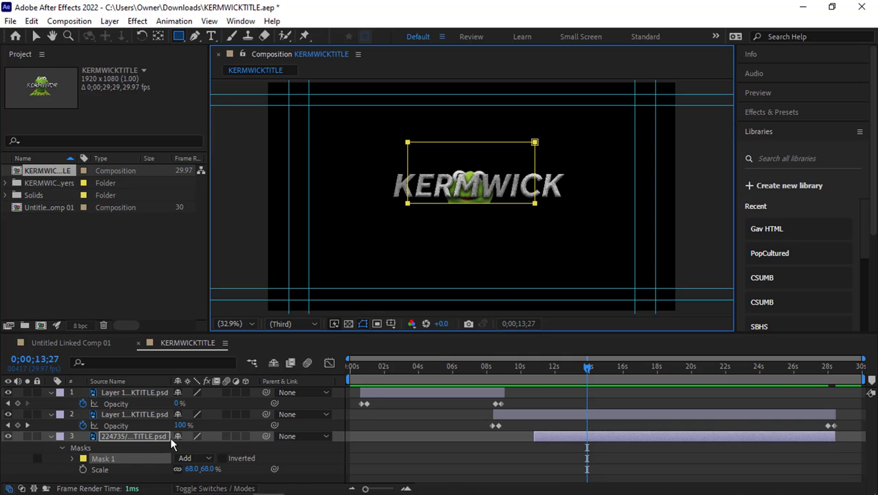
left_click(137, 438)
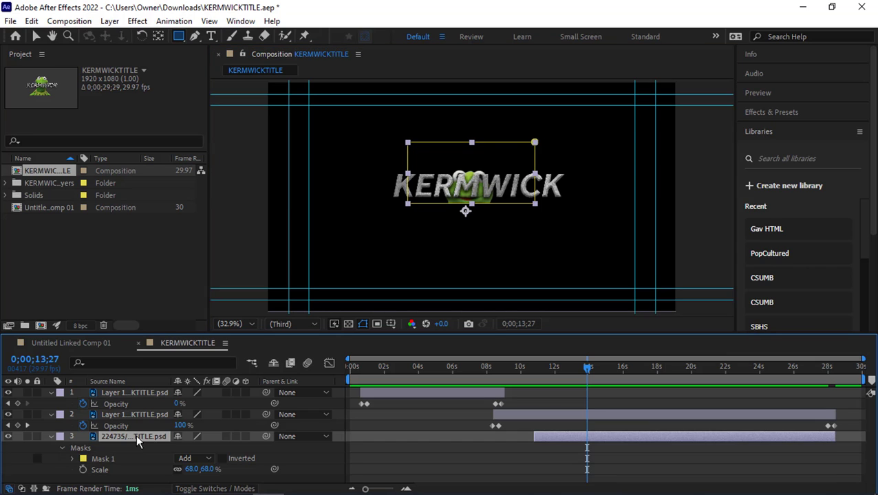
key("p")
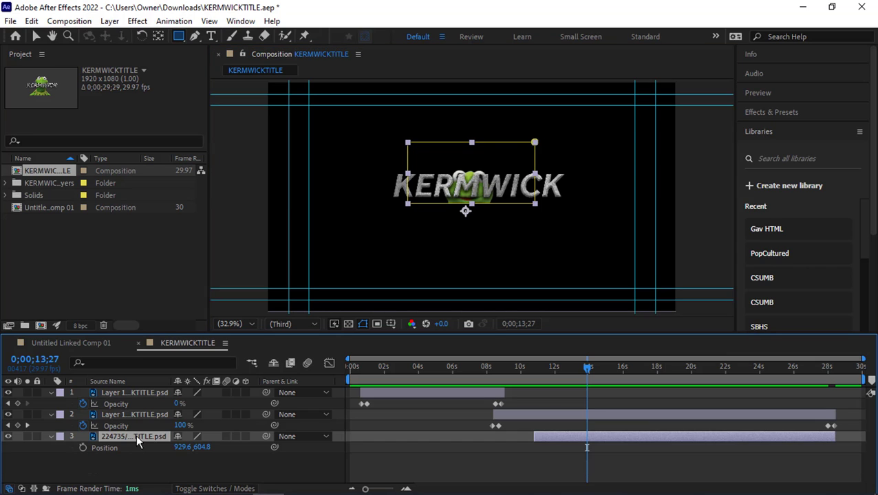
left_click_drag(199, 448, 122, 454)
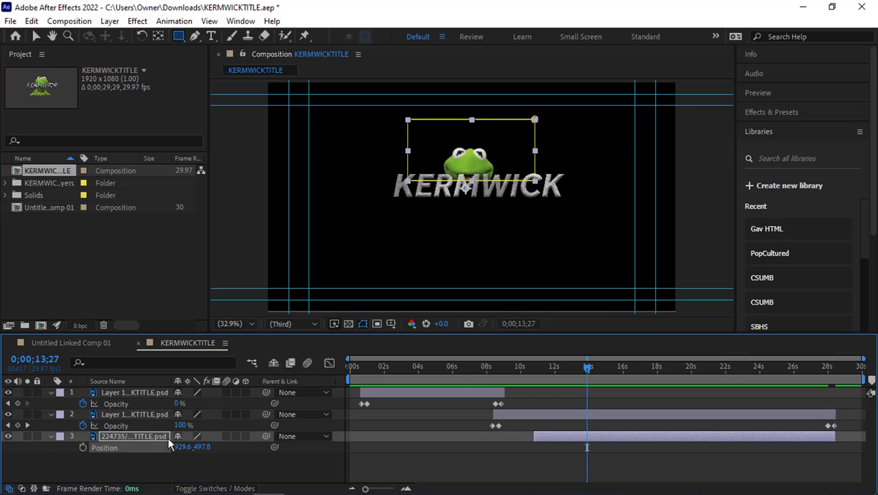
Keyframe layer 224735's position at 929.6, 497.8 at 0;00;15;26 and at 929.6, 611.8 at 0;00;10;29 so the frog rises
left_click_drag(588, 368, 621, 382)
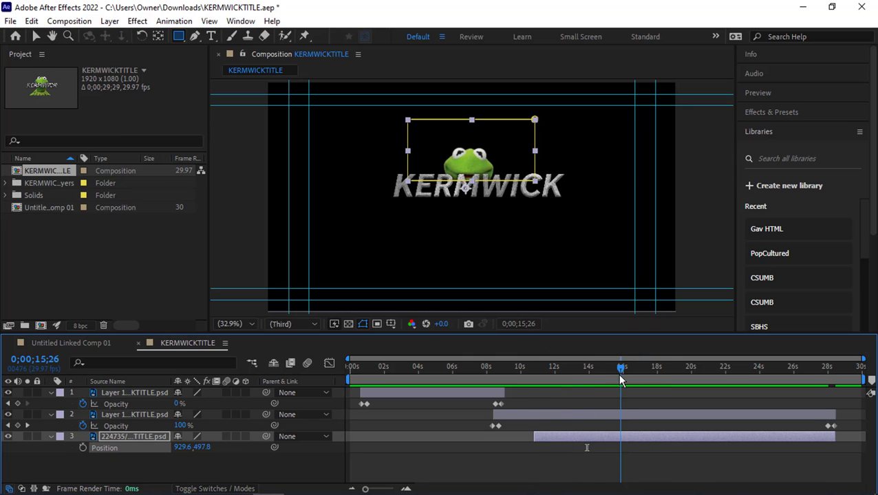
left_click(84, 448)
left_click_drag(621, 370, 539, 383)
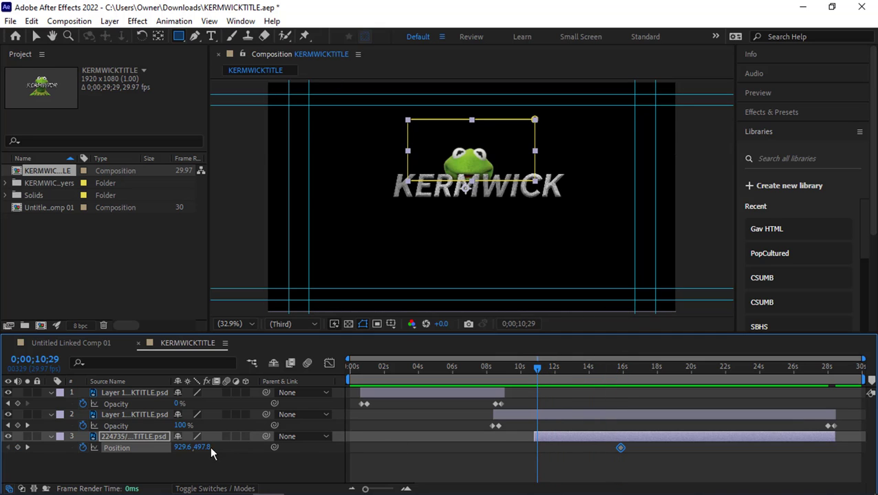
left_click_drag(202, 447, 275, 447)
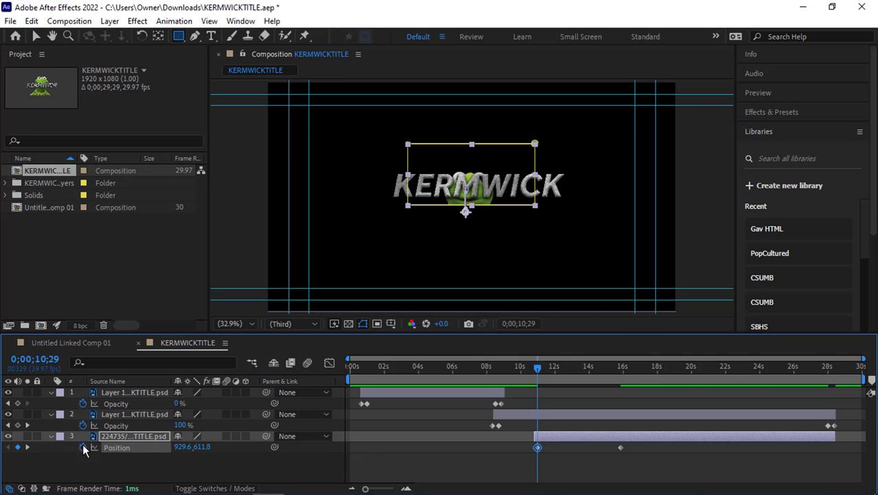
Expand Mask 1 of layer 224735 and set its feather to 135 pixels
left_click(51, 437)
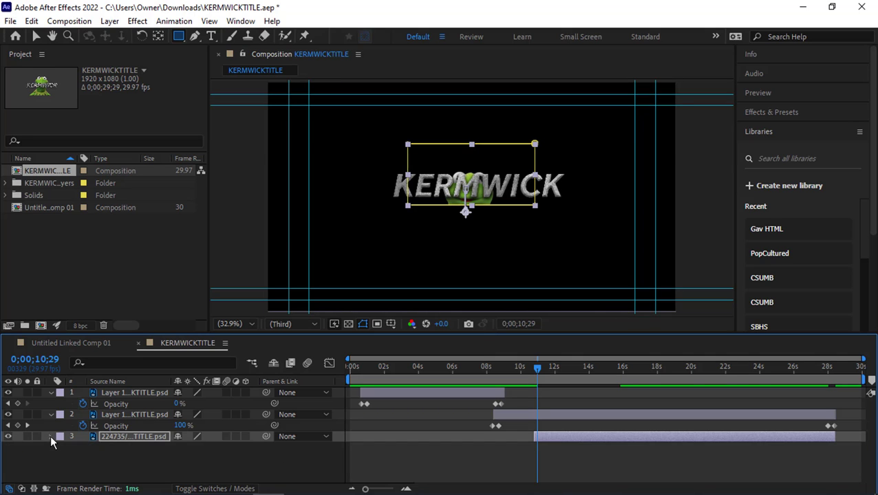
left_click(51, 437)
left_click(61, 422)
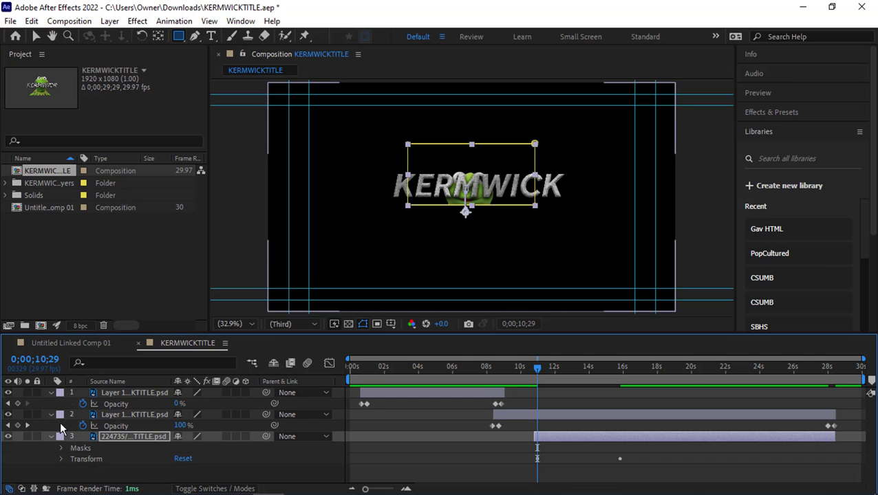
left_click(62, 447)
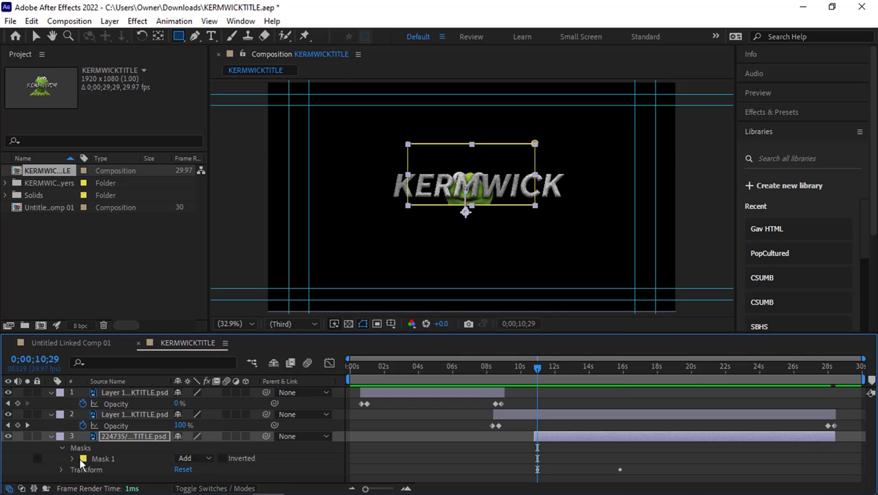
left_click(73, 459)
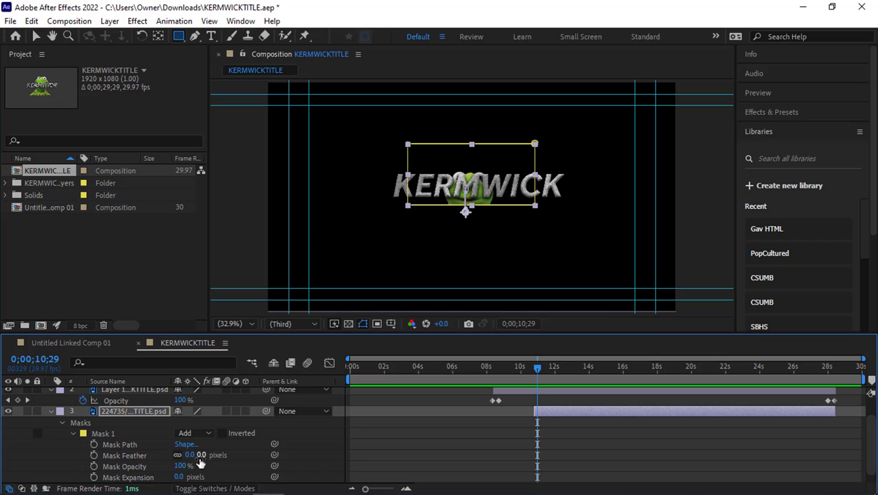
left_click_drag(198, 459, 216, 456)
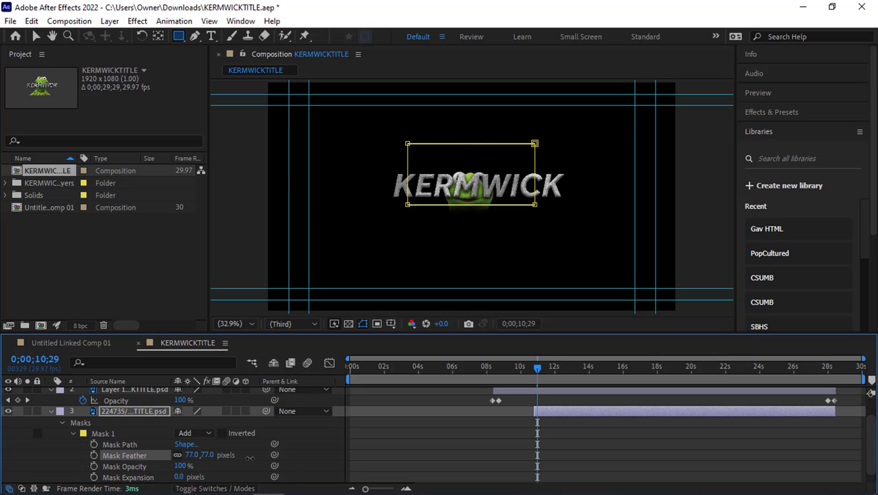
left_click_drag(251, 459, 274, 458)
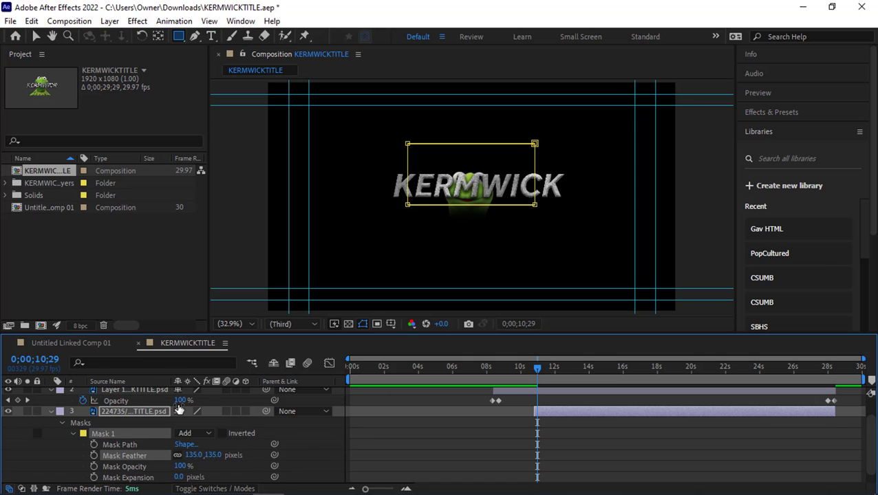
Hide both Layer 1 title layers and adjust Mask 1 to a 176-pixel feather and a -46-pixel expansion
scroll(119, 404, "up", 2)
left_click(8, 414)
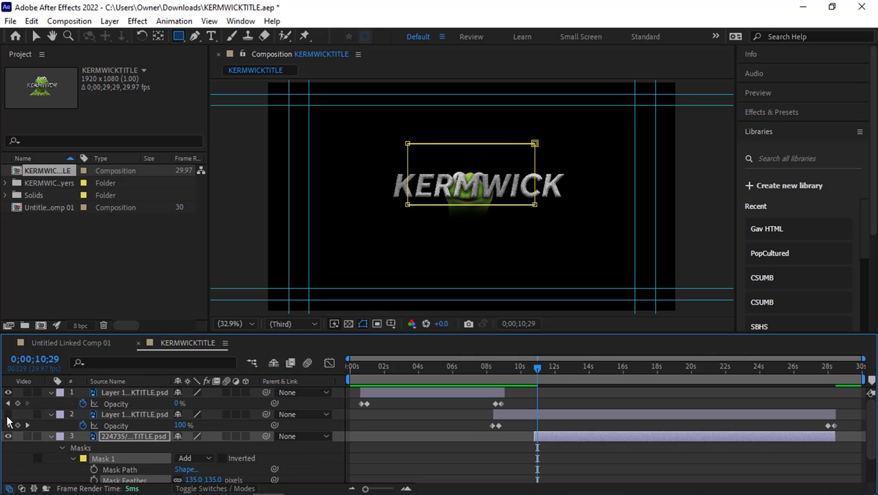
left_click(7, 393)
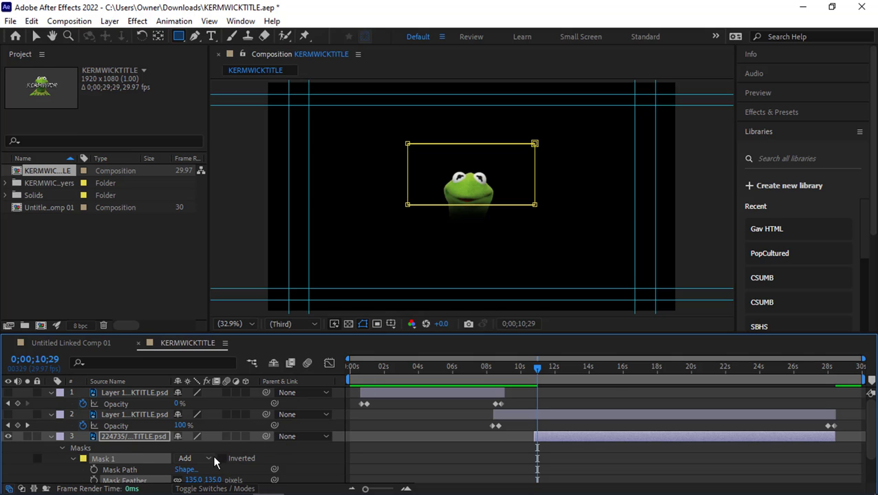
scroll(213, 461, "down", 3)
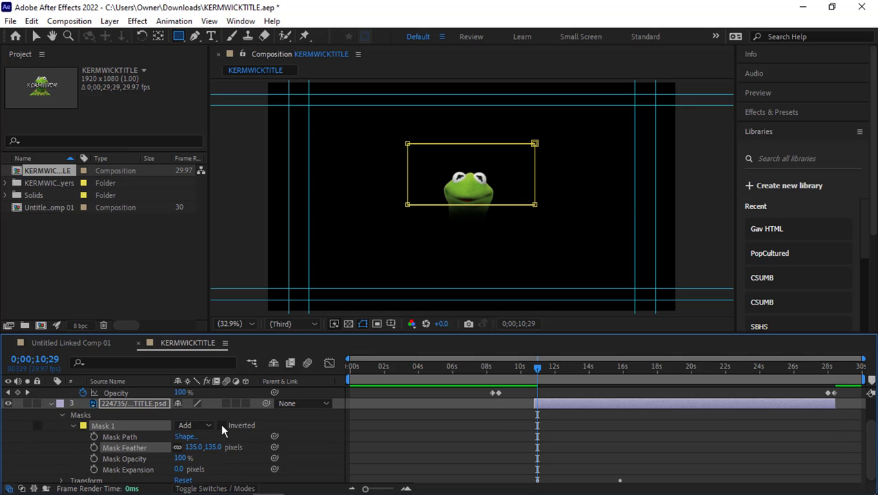
left_click(221, 425)
left_click_drag(189, 447, 91, 449)
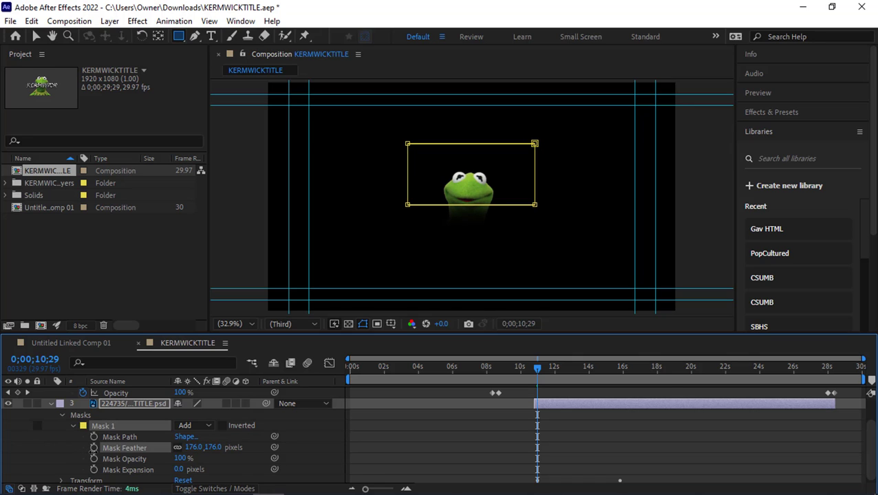
left_click_drag(178, 459, 143, 467)
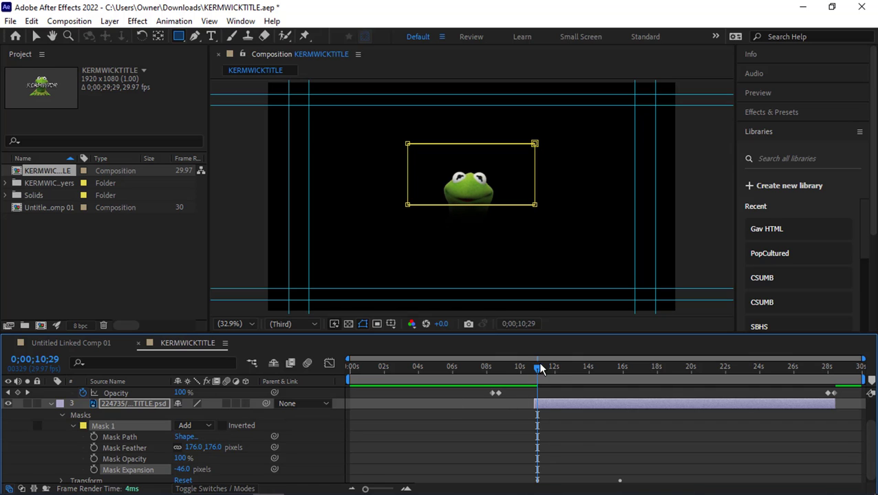
Show the second Layer 1 title layer again and preview the frog's rise up to 0;00;16;19
mouse_move(540, 369)
left_mouse_down()
mouse_move(659, 386)
mouse_move(539, 385)
left_mouse_up()
scroll(143, 391, "up", 2)
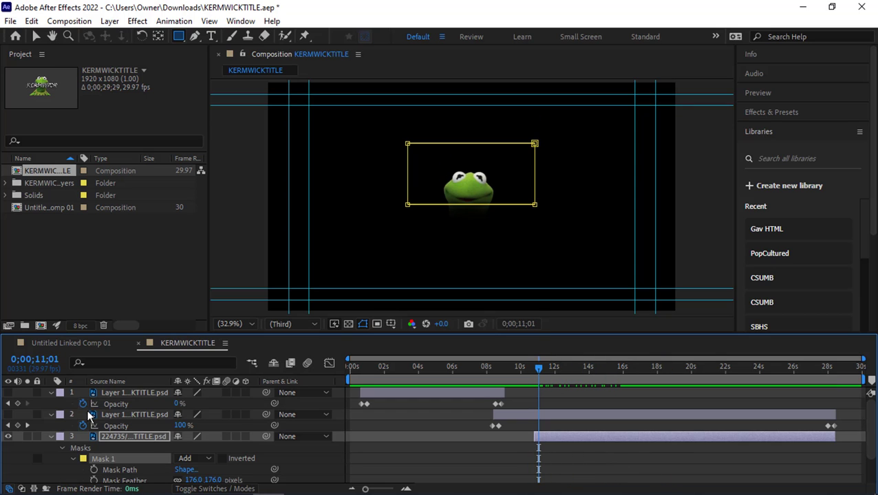
left_click(8, 415)
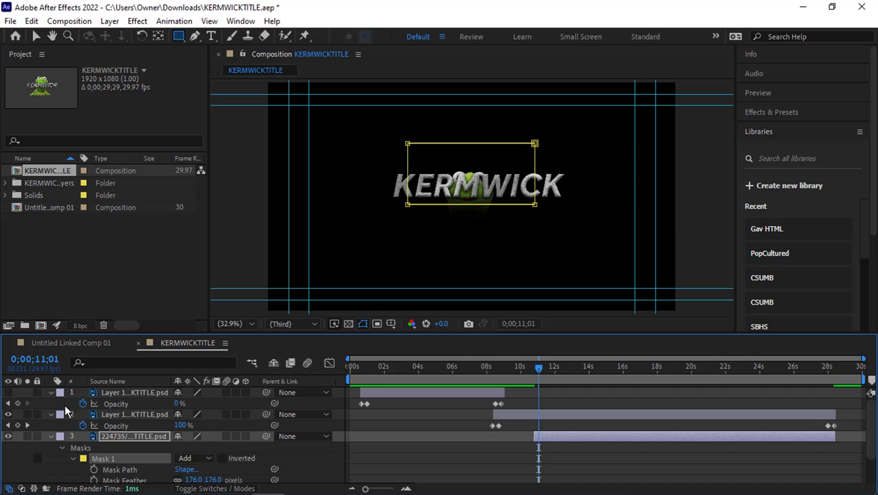
left_click_drag(543, 381, 633, 380)
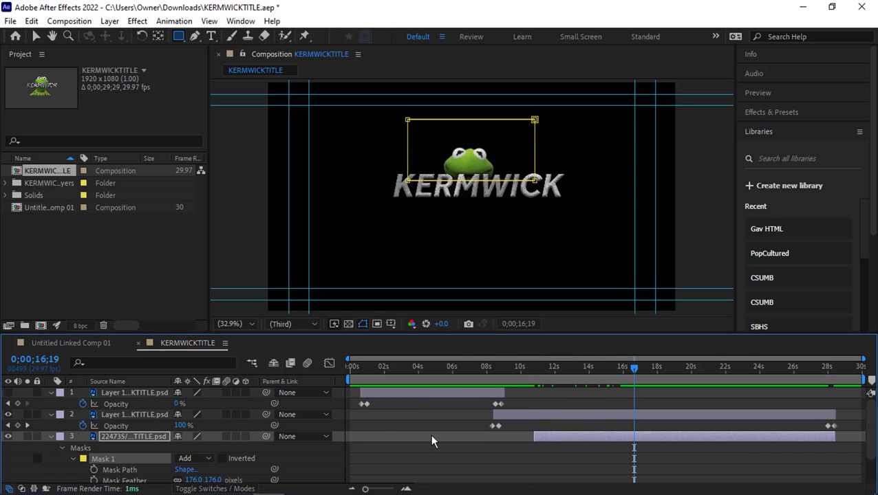
left_click(94, 471)
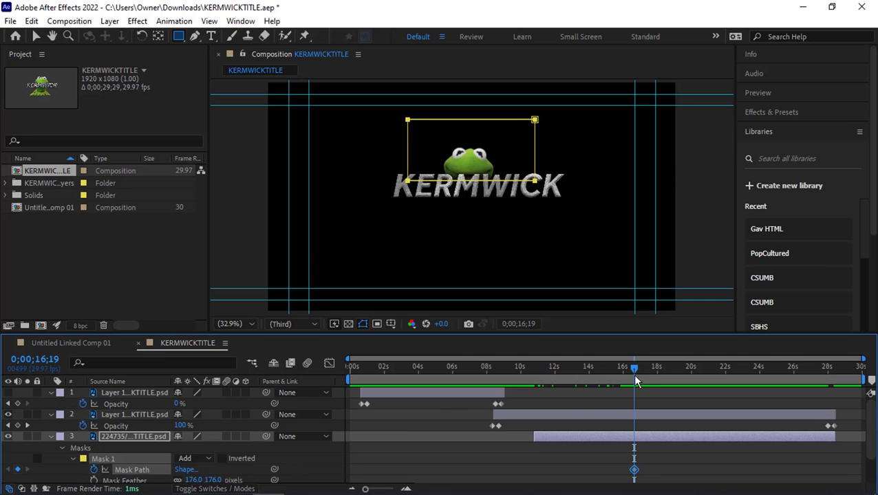
left_click_drag(634, 371, 540, 372)
left_click(94, 471)
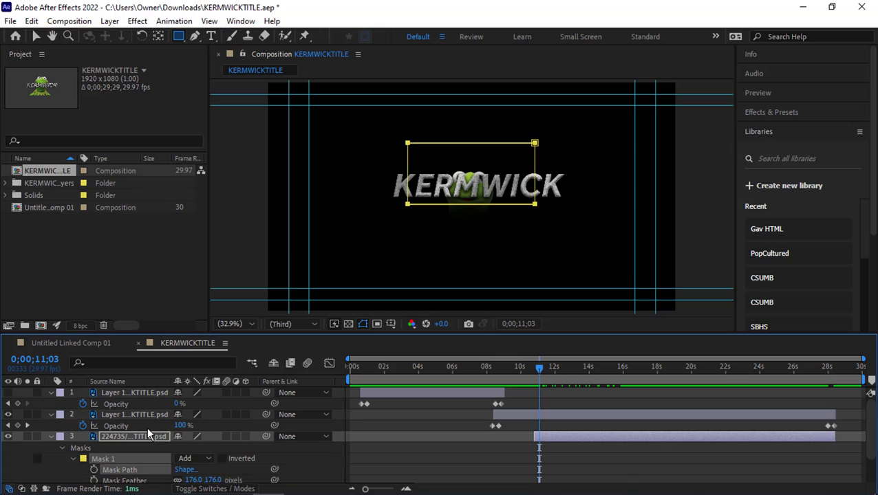
Raise the mask's lower edge to the middle of the KERMWICK letters and add a Mask Path keyframe at 0;00;10;26
left_click(36, 36)
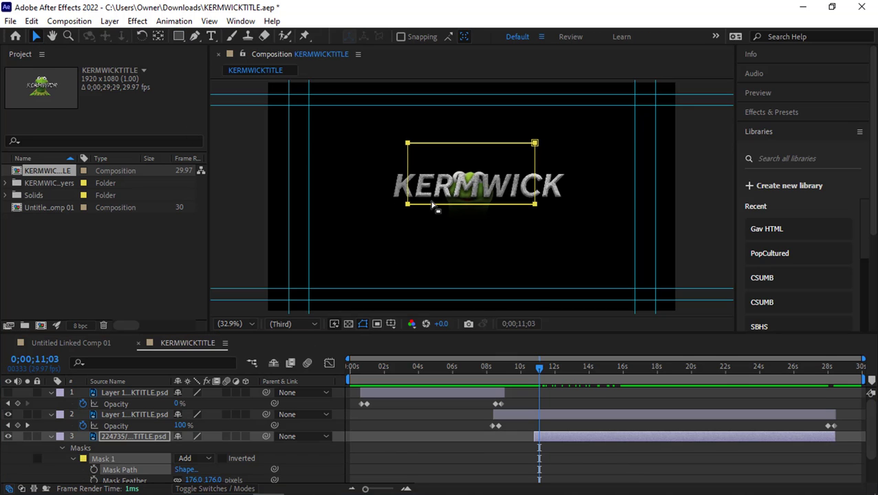
left_click_drag(406, 204, 409, 202)
left_click_drag(368, 226, 570, 199)
left_click_drag(408, 202, 409, 181)
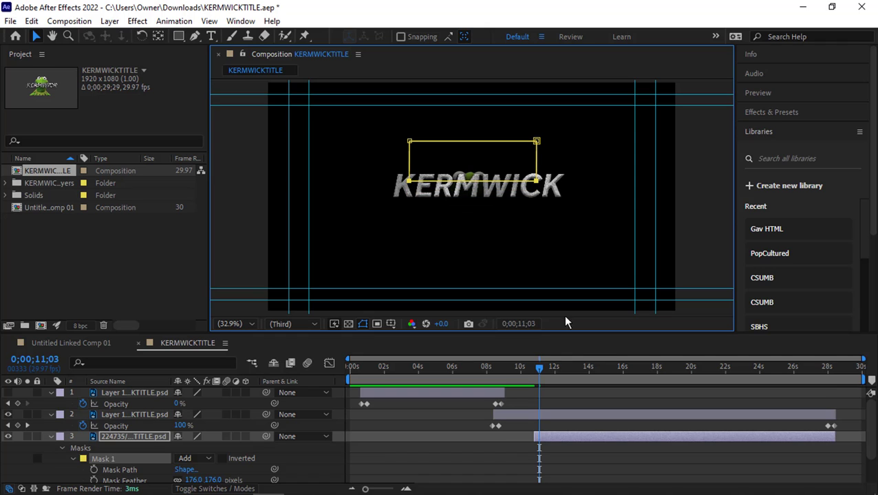
mouse_move(538, 372)
left_mouse_down()
mouse_move(653, 368)
mouse_move(542, 368)
mouse_move(535, 384)
left_mouse_up()
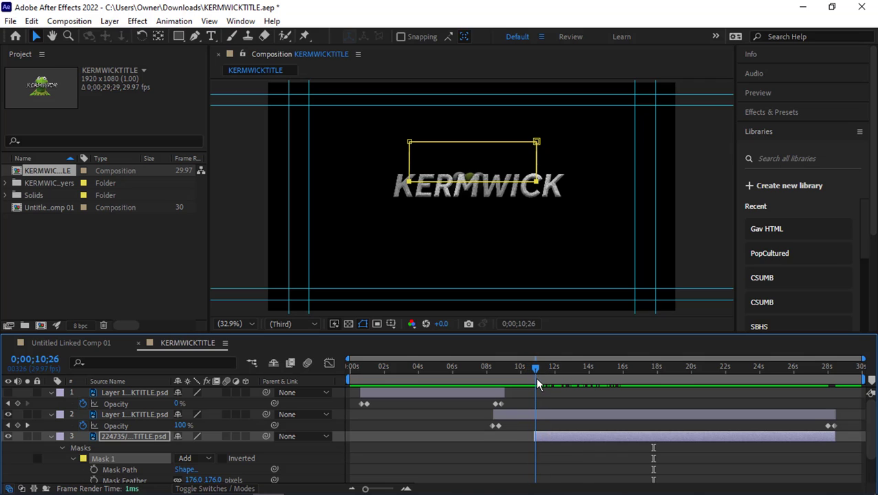
left_click(94, 470)
At 0;00;15;29, lower the mask's bottom edge to the middle of the KERMWICK letters to reveal the frog's head
left_click_drag(537, 372, 622, 368)
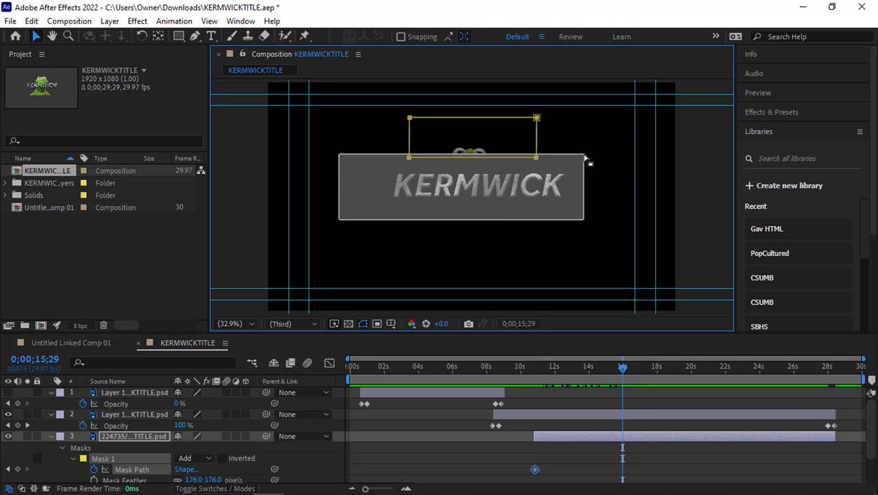
left_click(537, 158)
left_click_drag(537, 159, 540, 182)
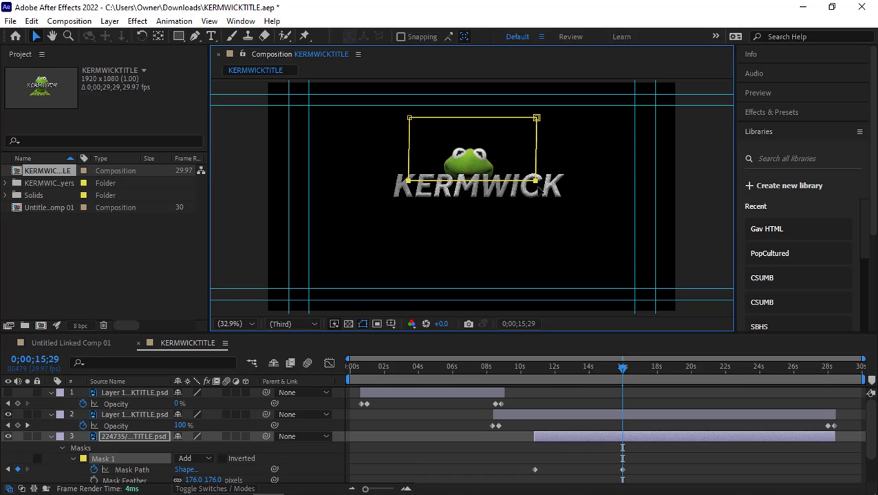
Shift layer 224735 earlier to start at about 8.7 seconds and preview the animation up to 0;00;15;05
left_click_drag(519, 368, 498, 371)
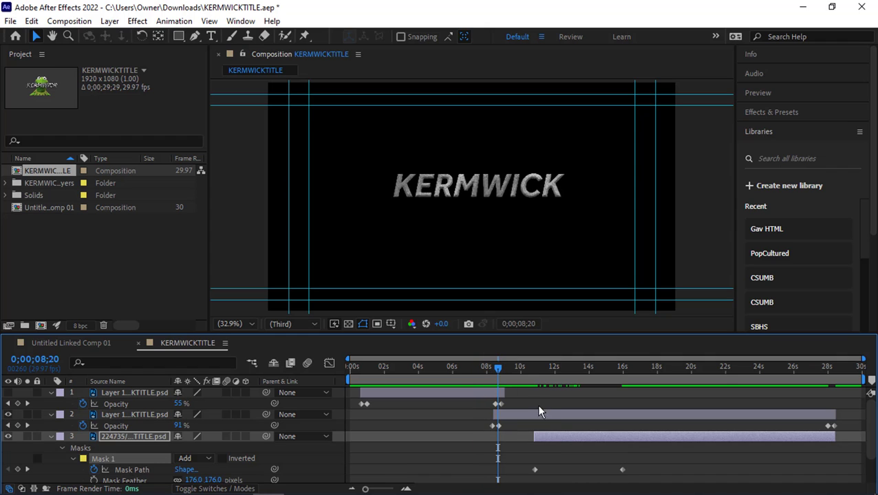
left_click_drag(550, 439, 514, 441)
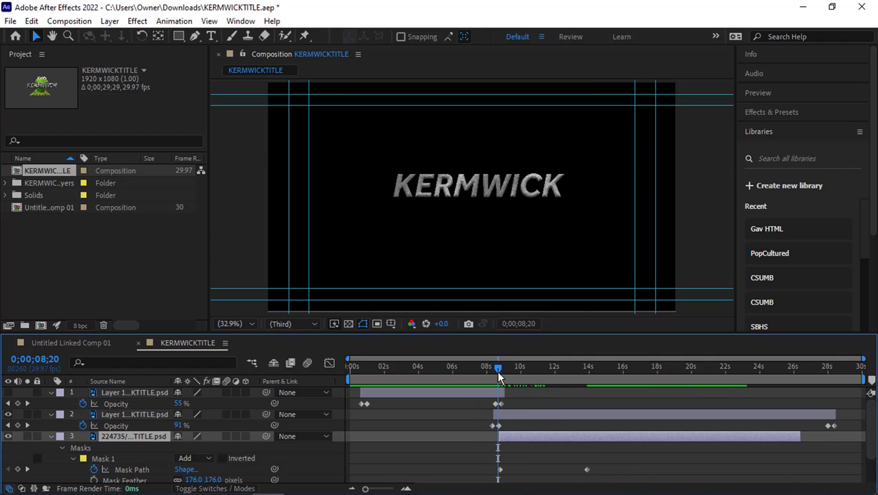
left_click_drag(498, 374, 610, 370)
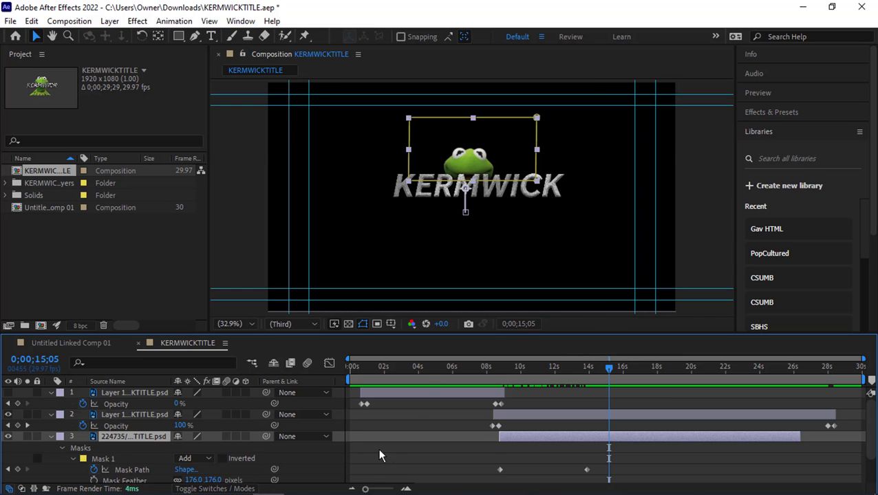
Switch to Premiere Pro and check how the linked KERMWICKTITLE comp shows in Sequence 01 and as a source clip
left_click(236, 482)
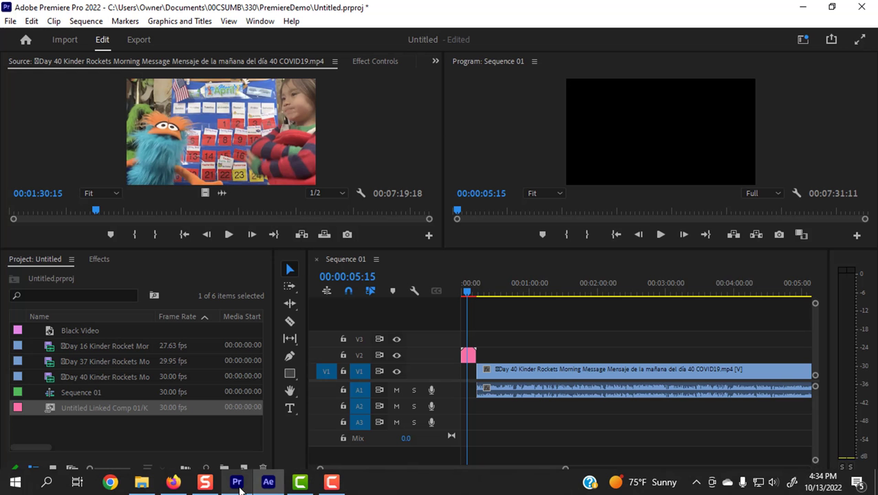
left_click_drag(466, 288, 468, 294)
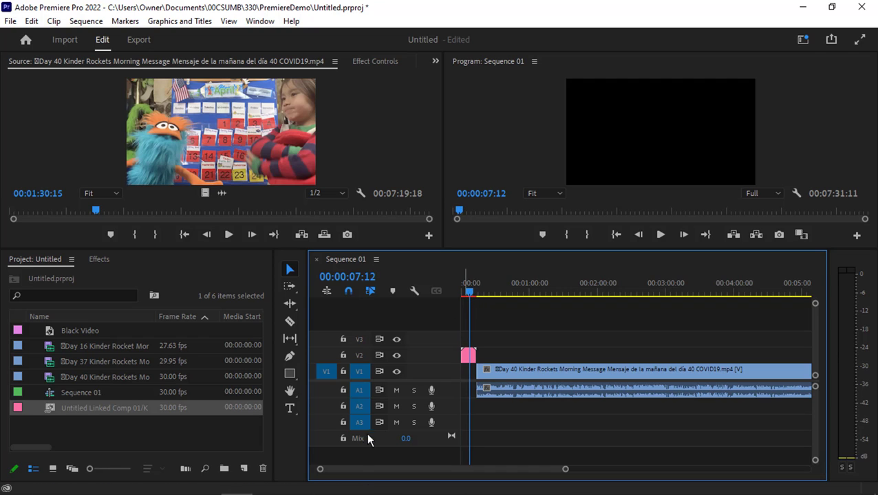
left_click(269, 483)
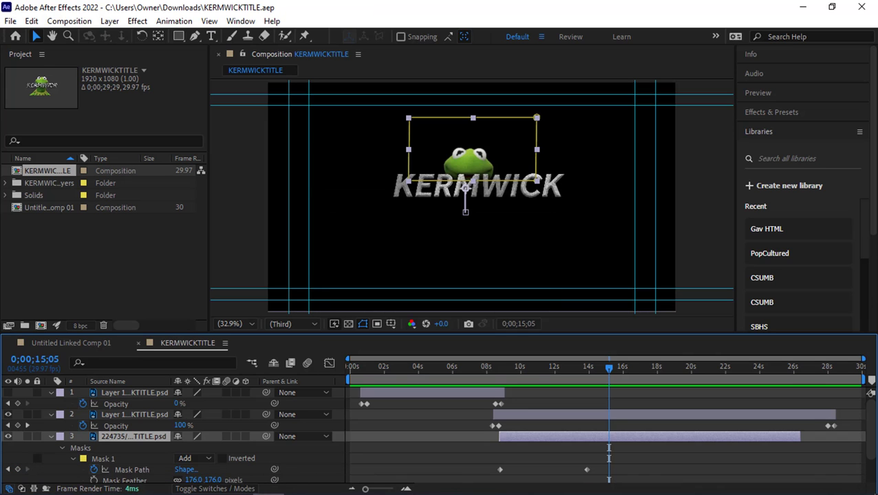
left_click(237, 489)
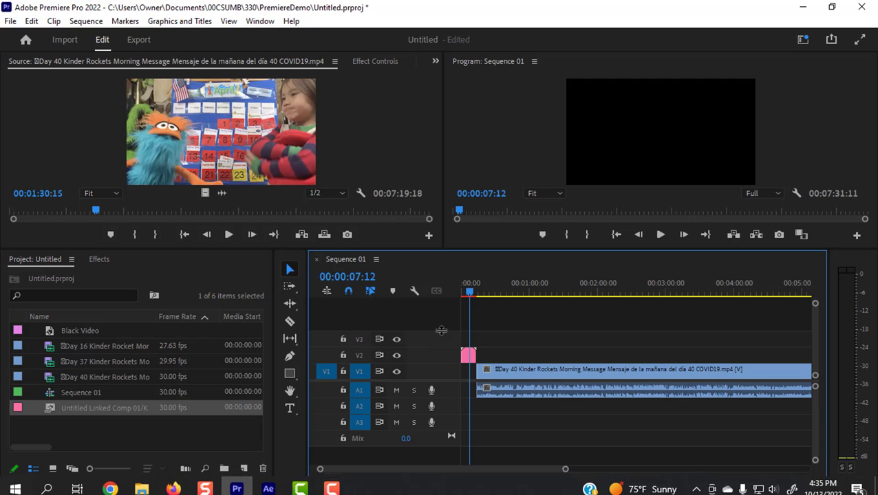
left_click_drag(469, 287, 464, 286)
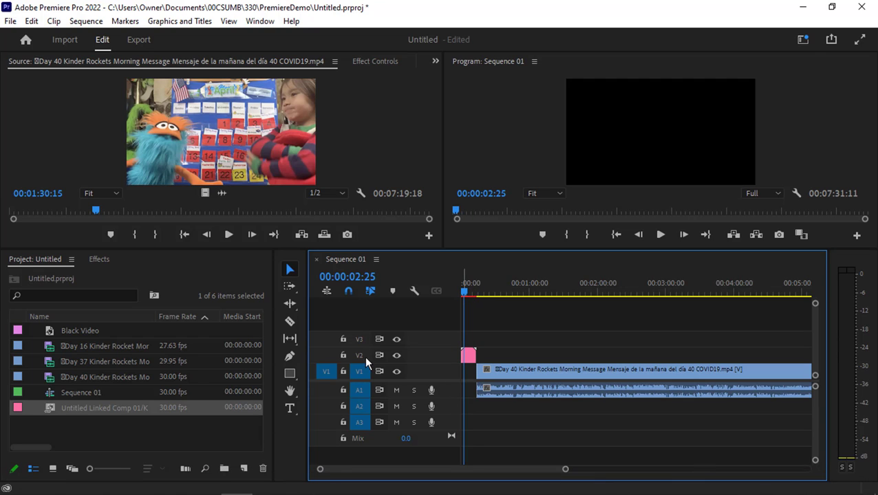
double_click(47, 404)
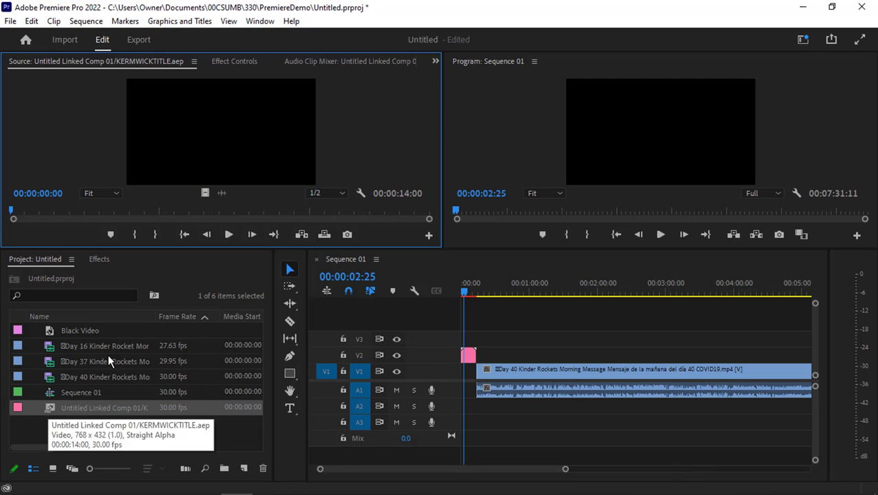
left_click(112, 212)
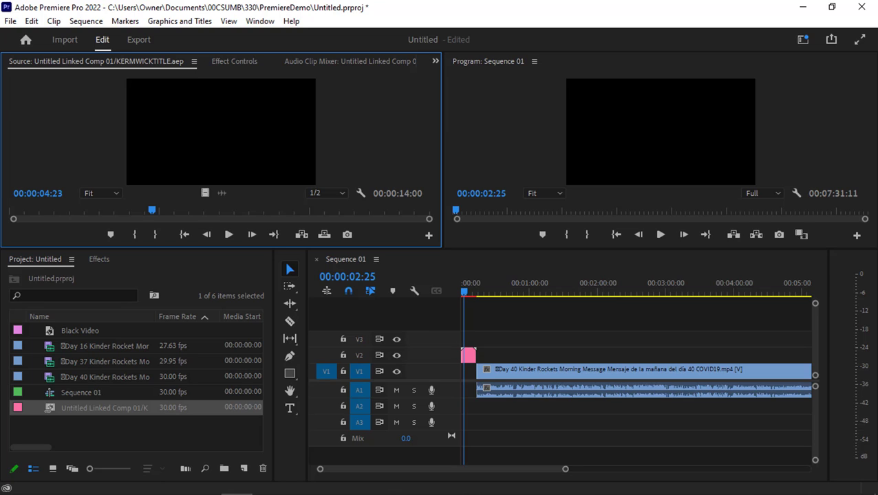
mouse_move(235, 485)
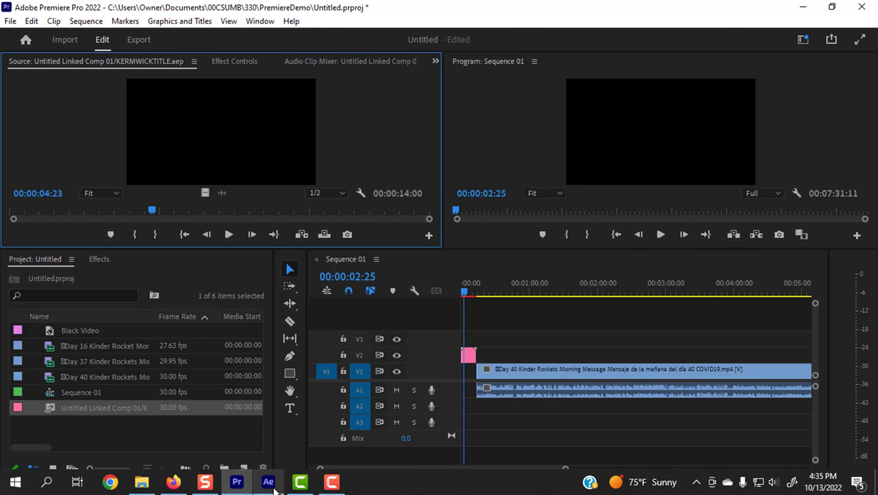
Return to After Effects and add a 1920 × 1080 dark gray solid above the title layers
left_click(273, 485)
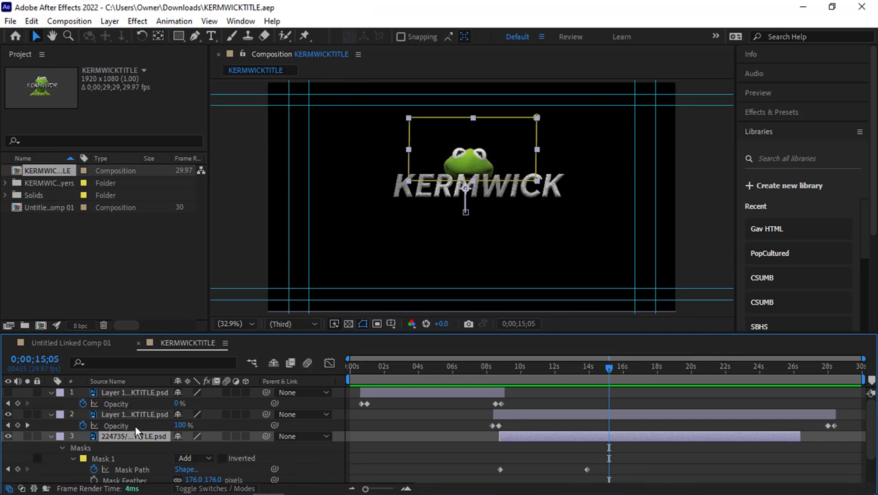
left_click(125, 394)
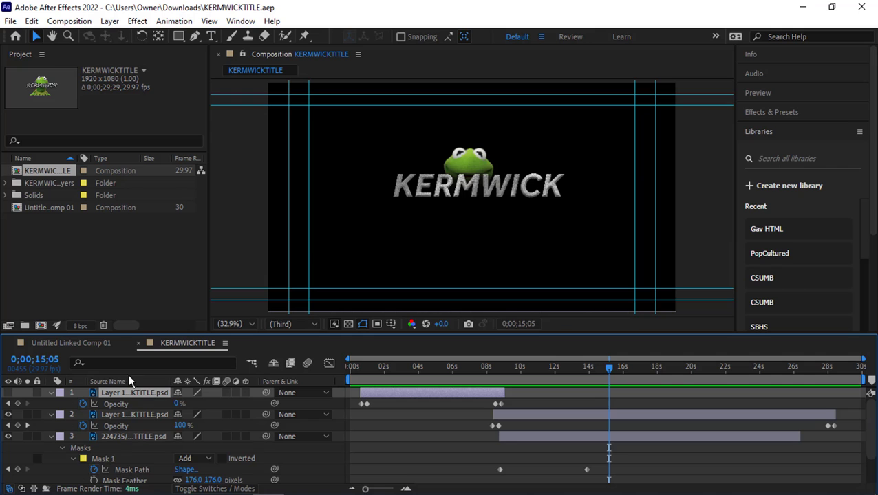
left_click(109, 20)
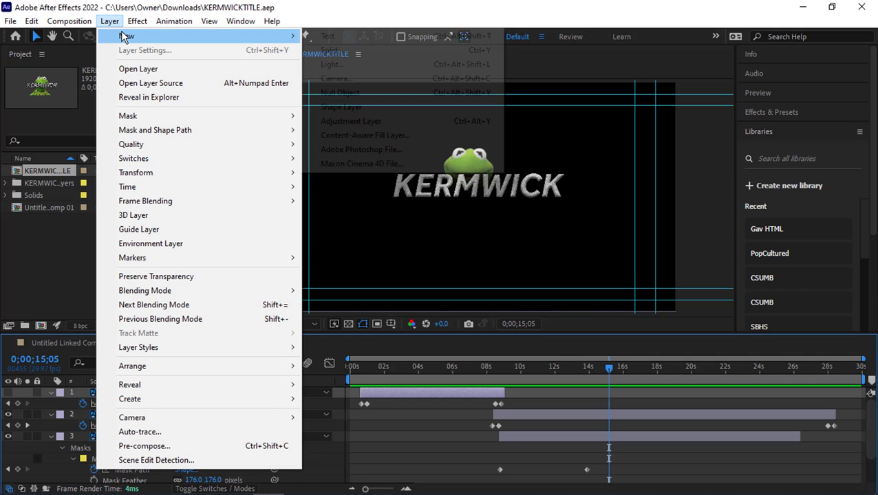
mouse_move(124, 36)
left_click(332, 50)
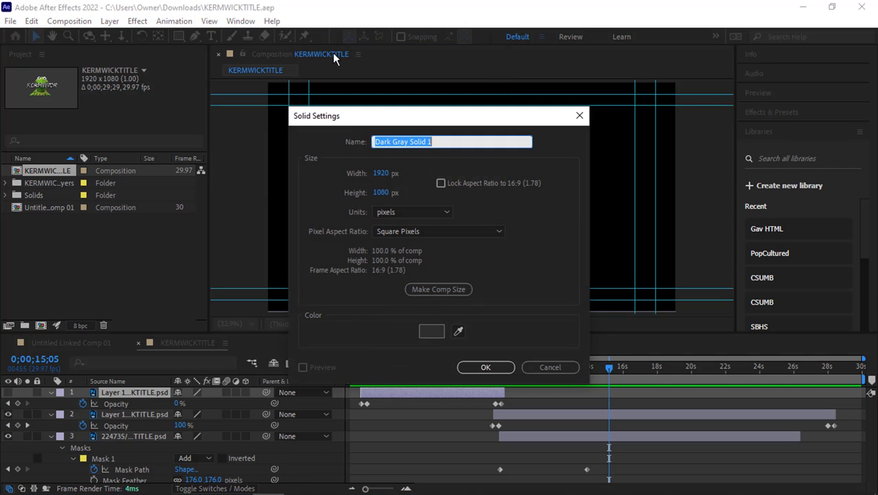
left_click(480, 370)
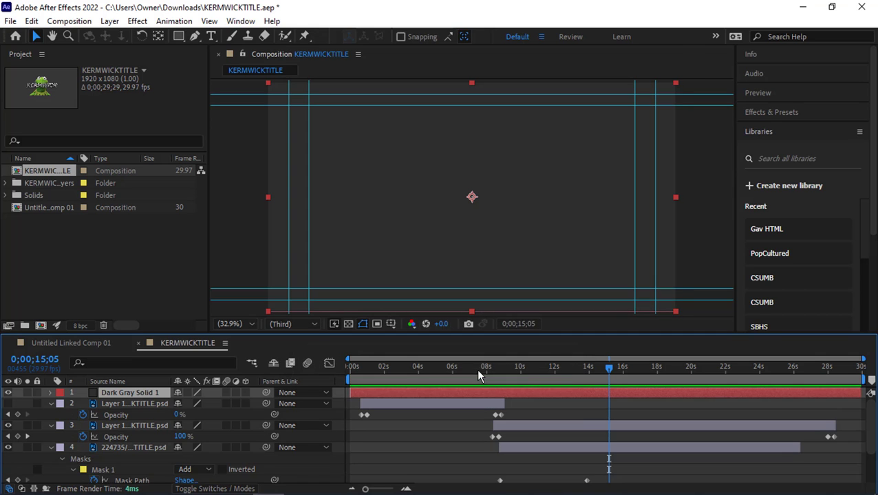
Find the fractal effects and apply VR Fractal Noise to Dark Gray Solid 1
left_click(780, 112)
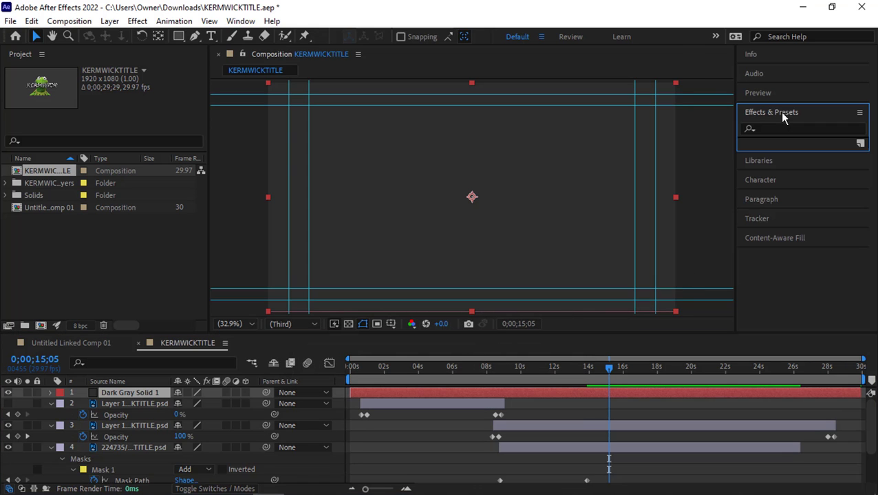
left_click(774, 130)
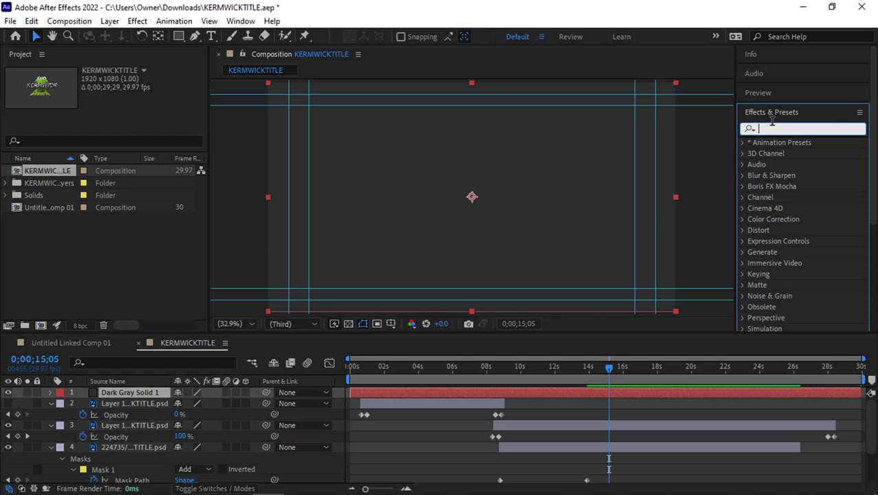
type("fracta")
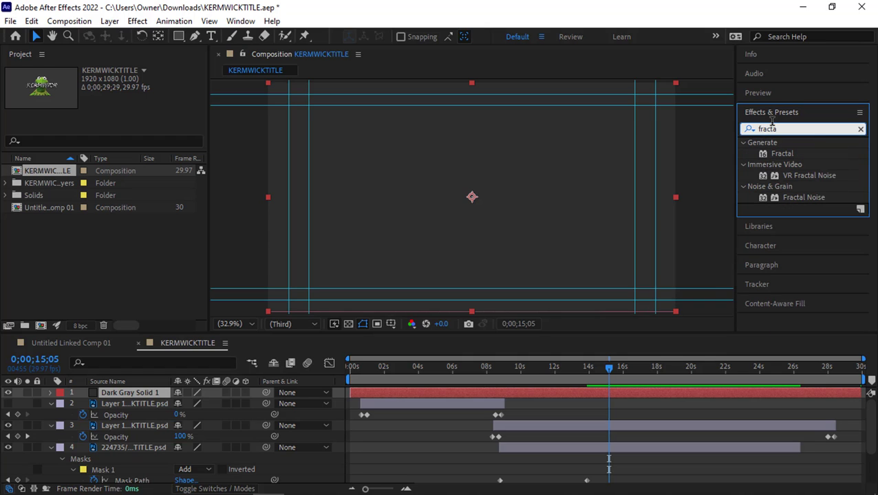
left_click(774, 177)
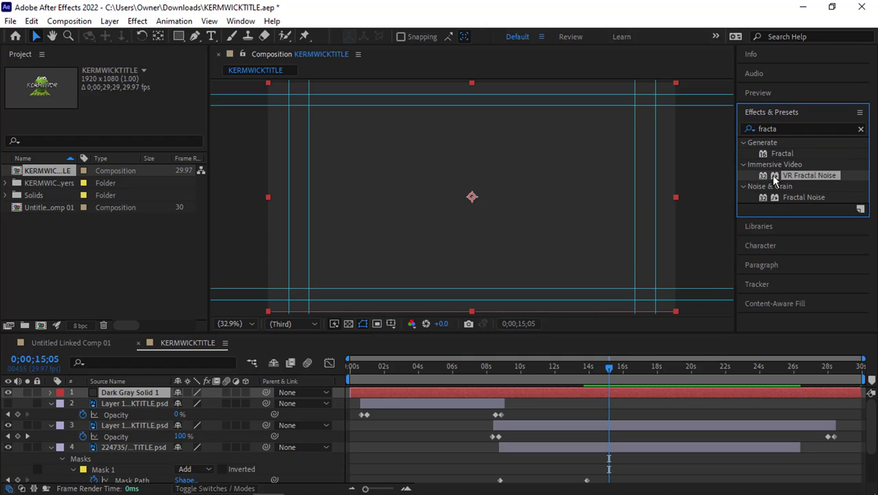
left_click_drag(774, 178, 531, 183)
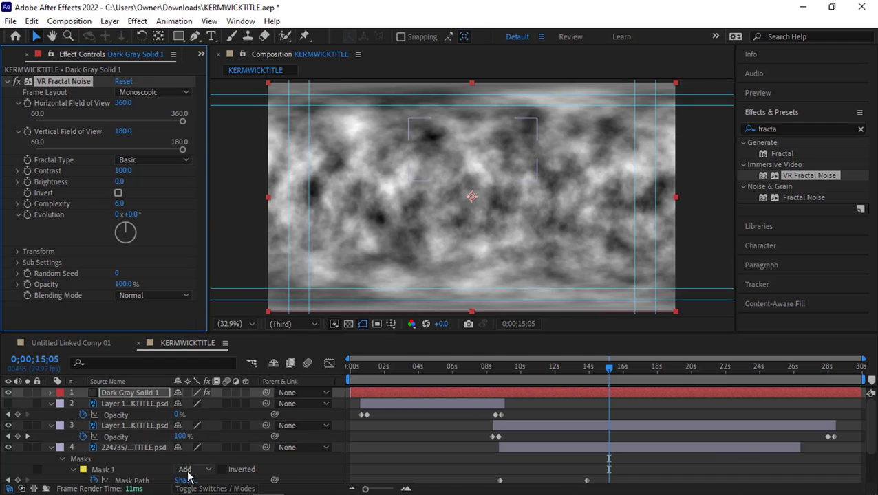
Try the Difference blending mode on Dark Gray Solid 1, settle on Multiply, and lower the solid's opacity to 35%
left_click(213, 489)
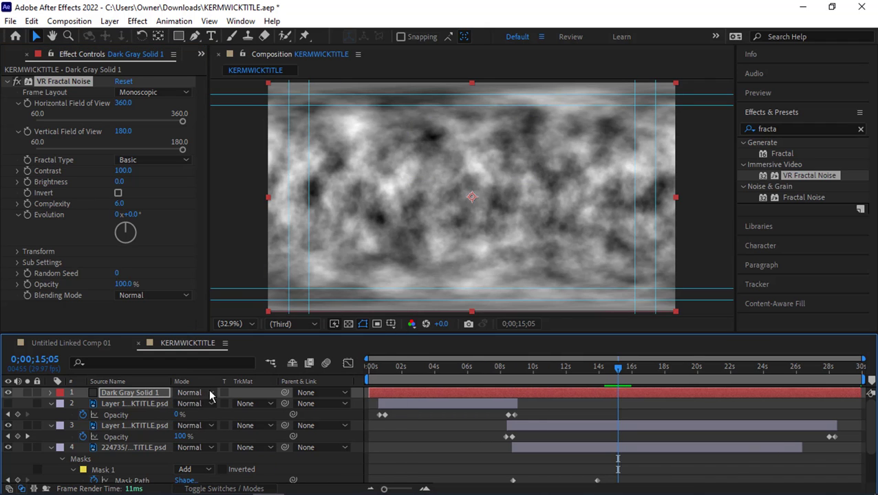
left_click(208, 393)
left_click(237, 147)
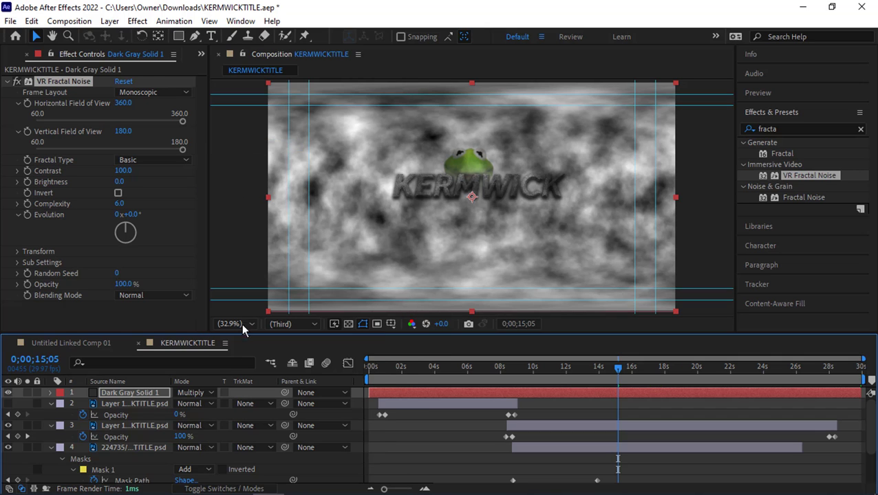
left_click(208, 393)
left_click(227, 394)
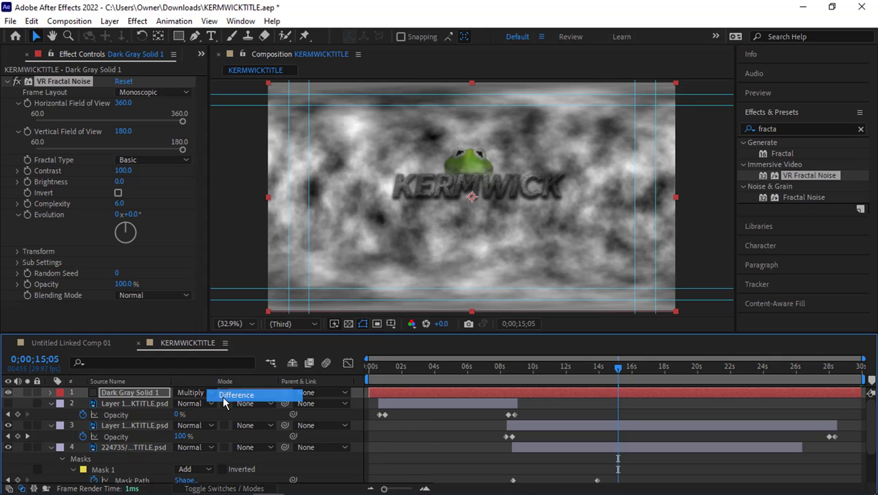
left_click(208, 392)
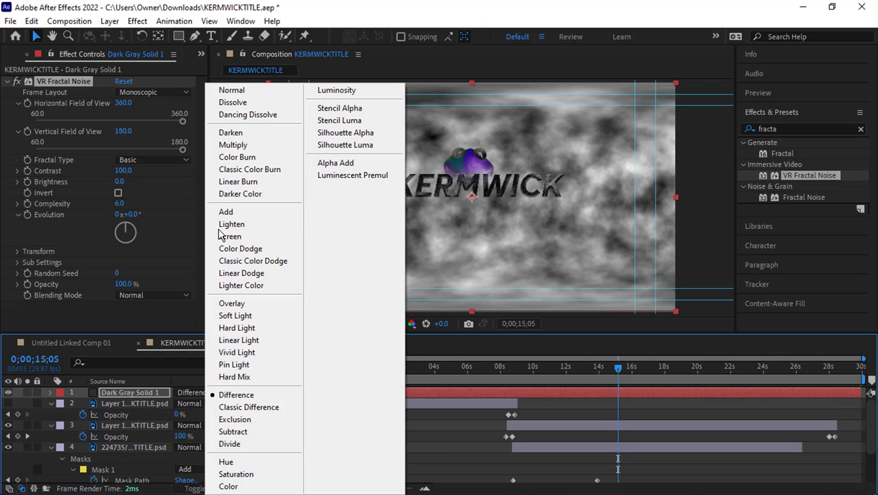
left_click(232, 145)
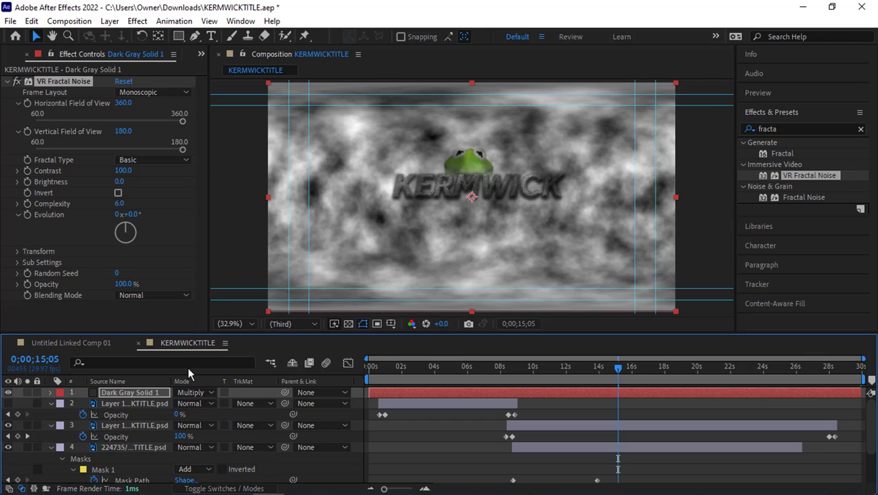
key("t")
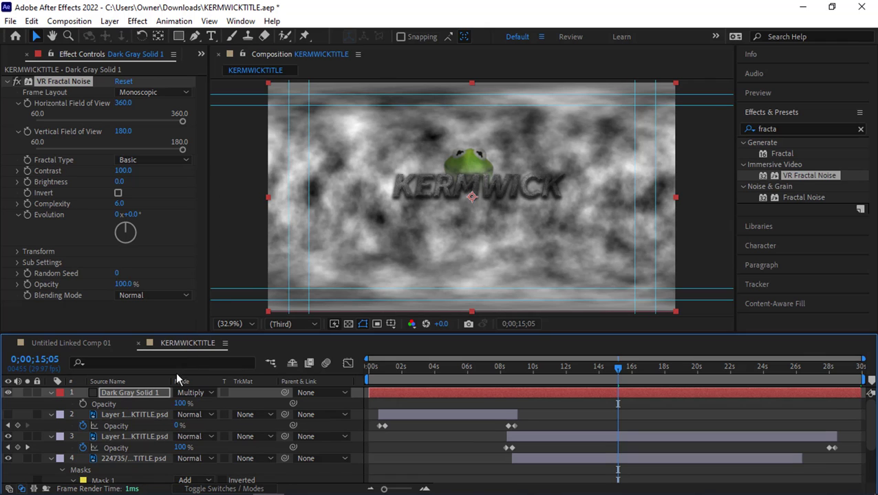
left_click_drag(184, 406, 143, 404)
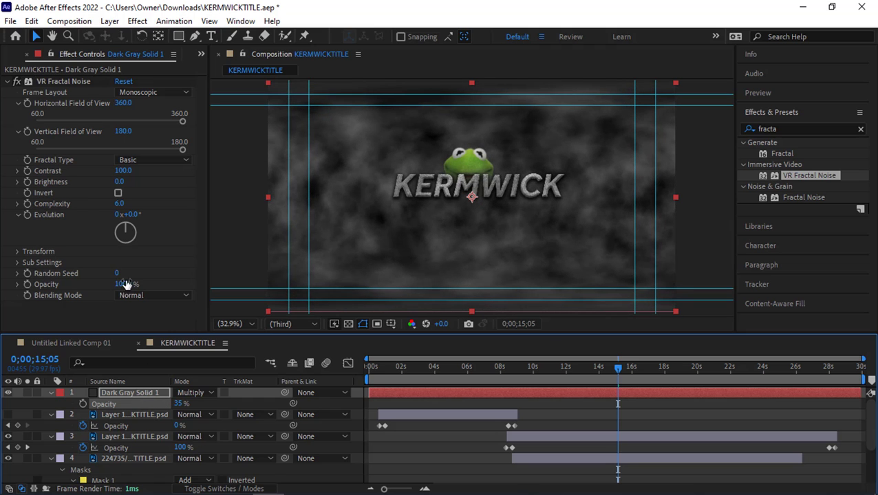
Keyframe the VR Fractal Noise Evolution from 0 revolutions at 0;00;00;00 to 4 revolutions at 0;00;29;24
left_click_drag(533, 377, 369, 379)
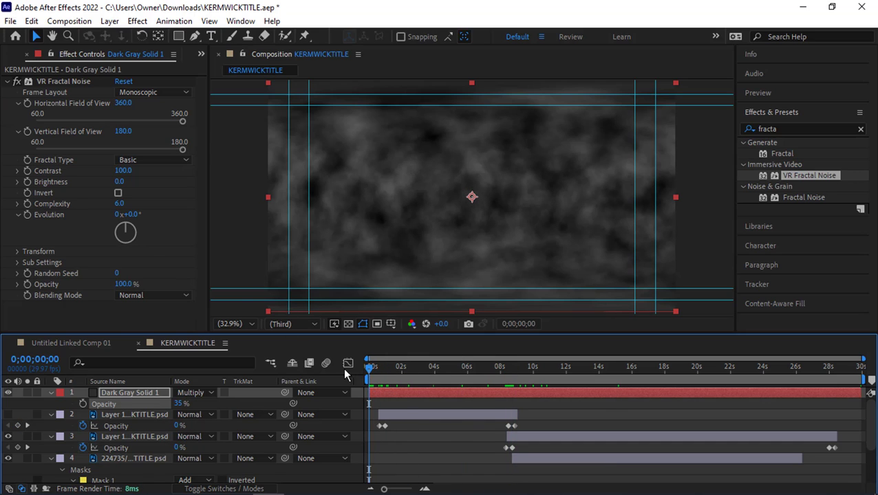
left_click(38, 225)
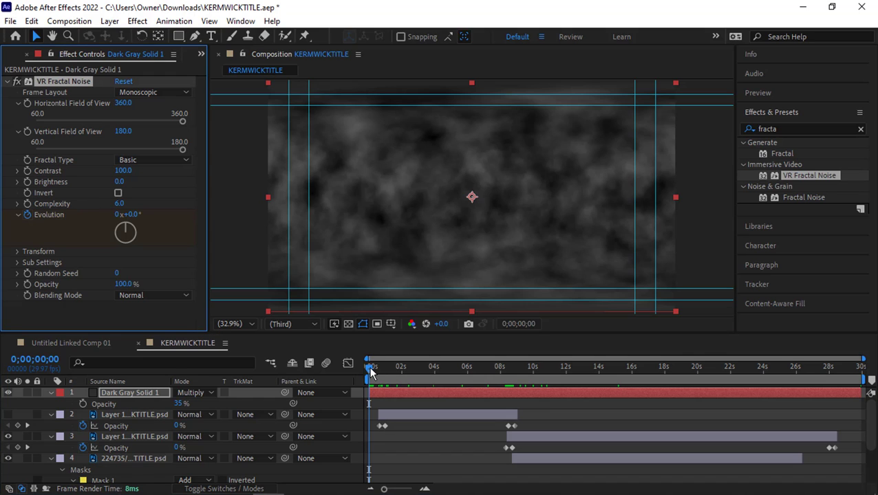
left_click_drag(370, 371, 860, 397)
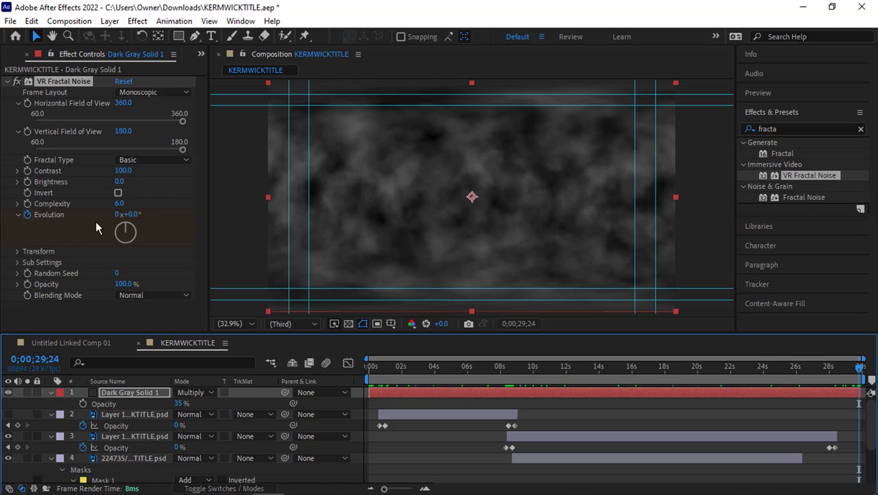
left_click(117, 214)
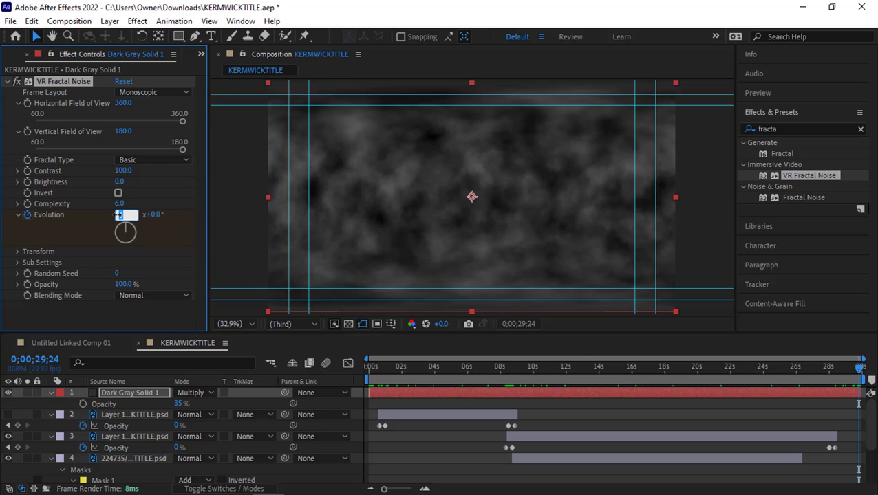
key("Return")
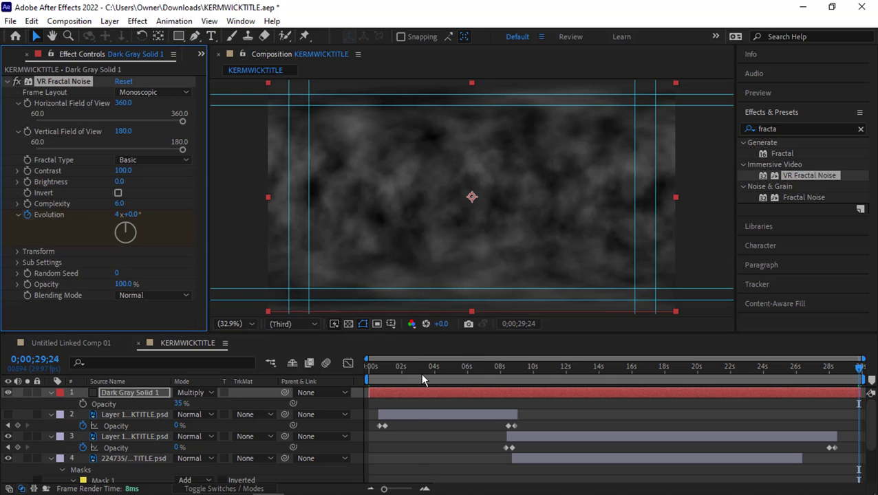
Show the first Layer 1 title layer again and preview the animation from the start up to 0;00;20;28
left_click_drag(421, 376, 93, 391)
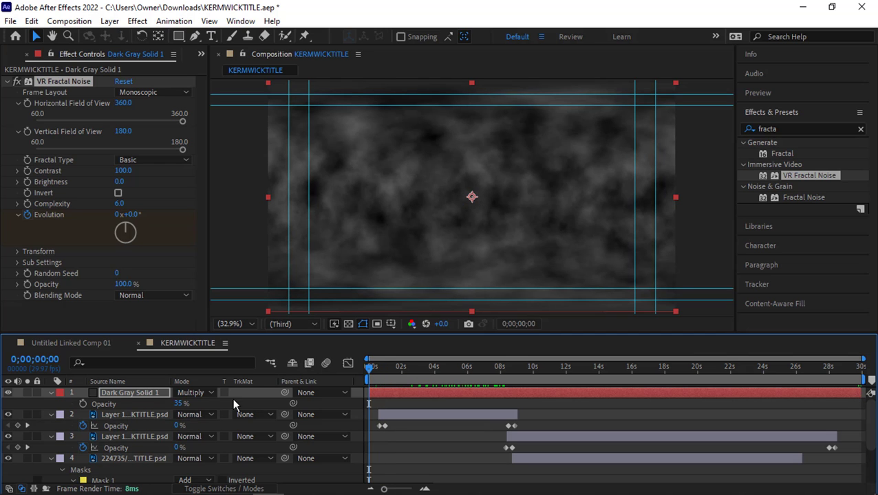
left_click_drag(373, 378, 639, 391)
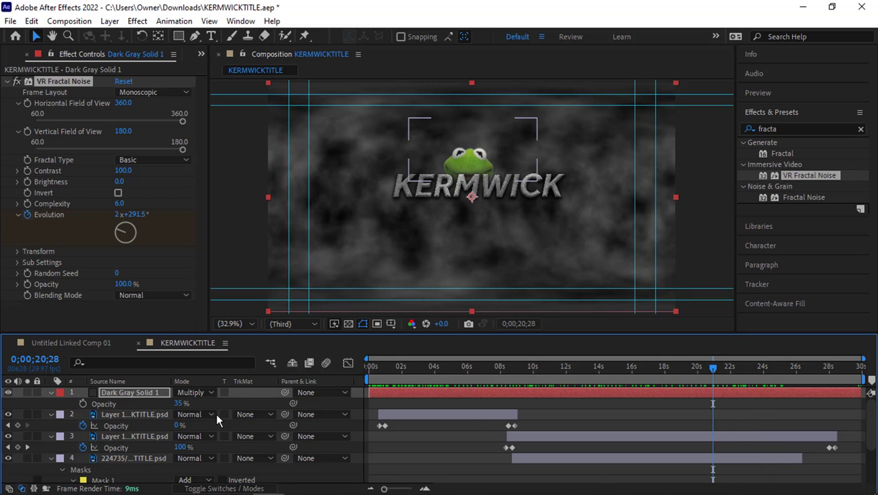